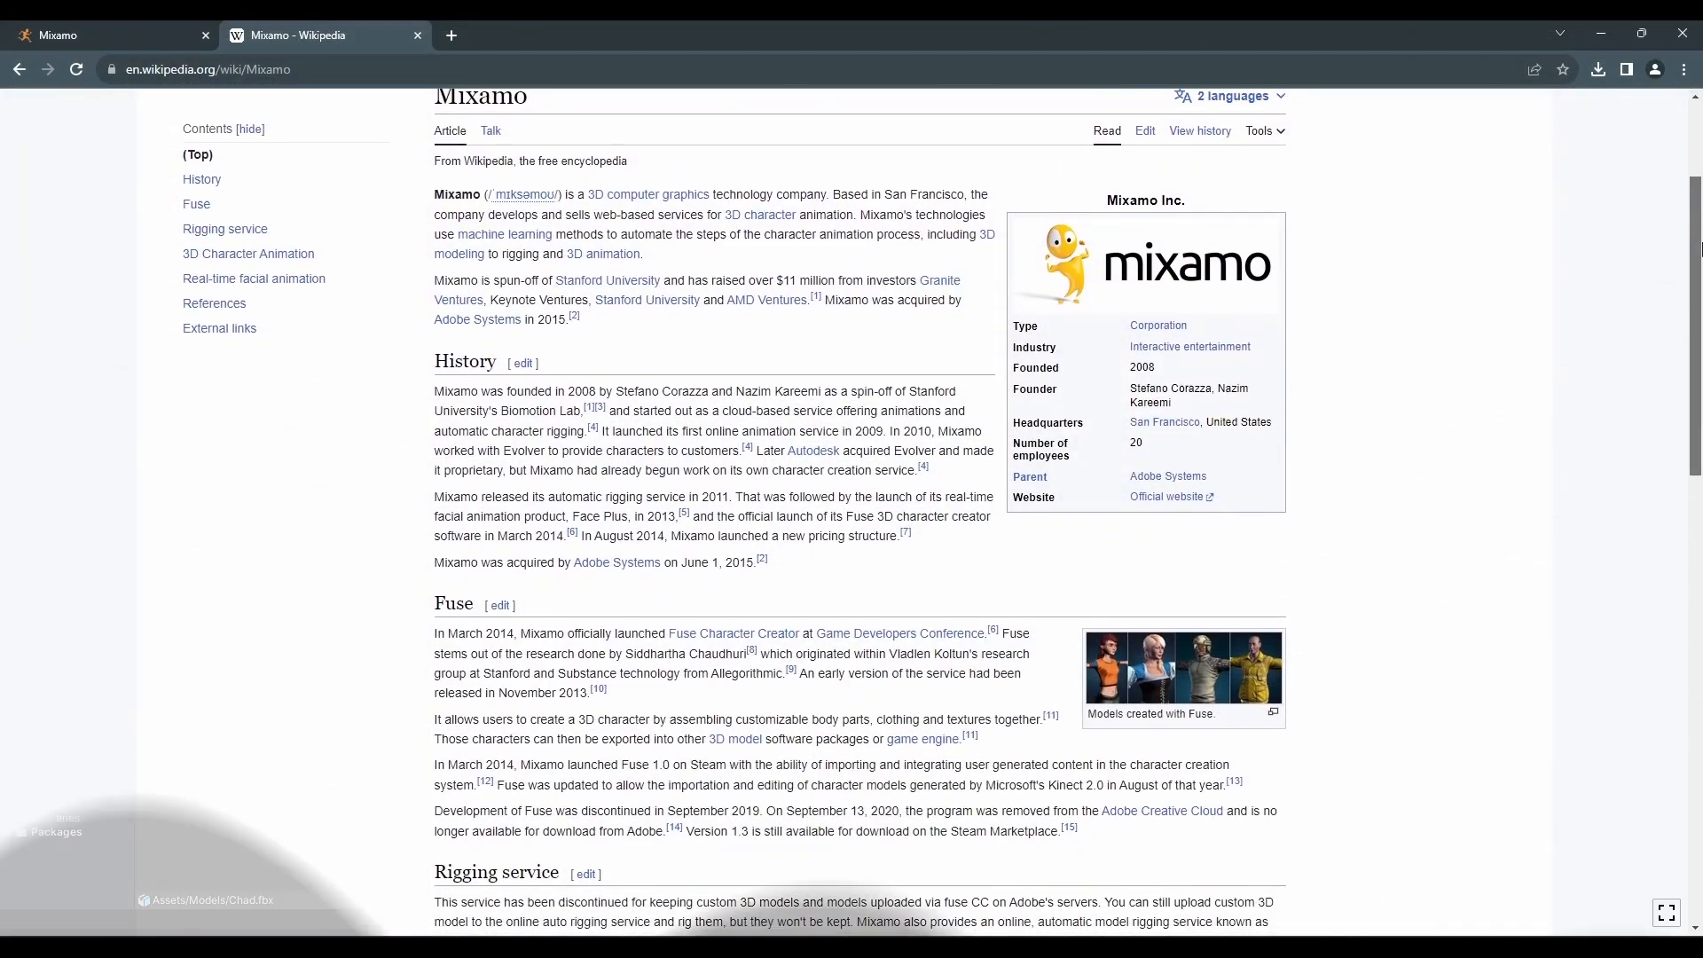
Open Mixamo's free Adobe account sign-up form and begin entering the email address
scroll(1698, 270, "down", 1)
left_click_drag(1698, 270, 1698, 364)
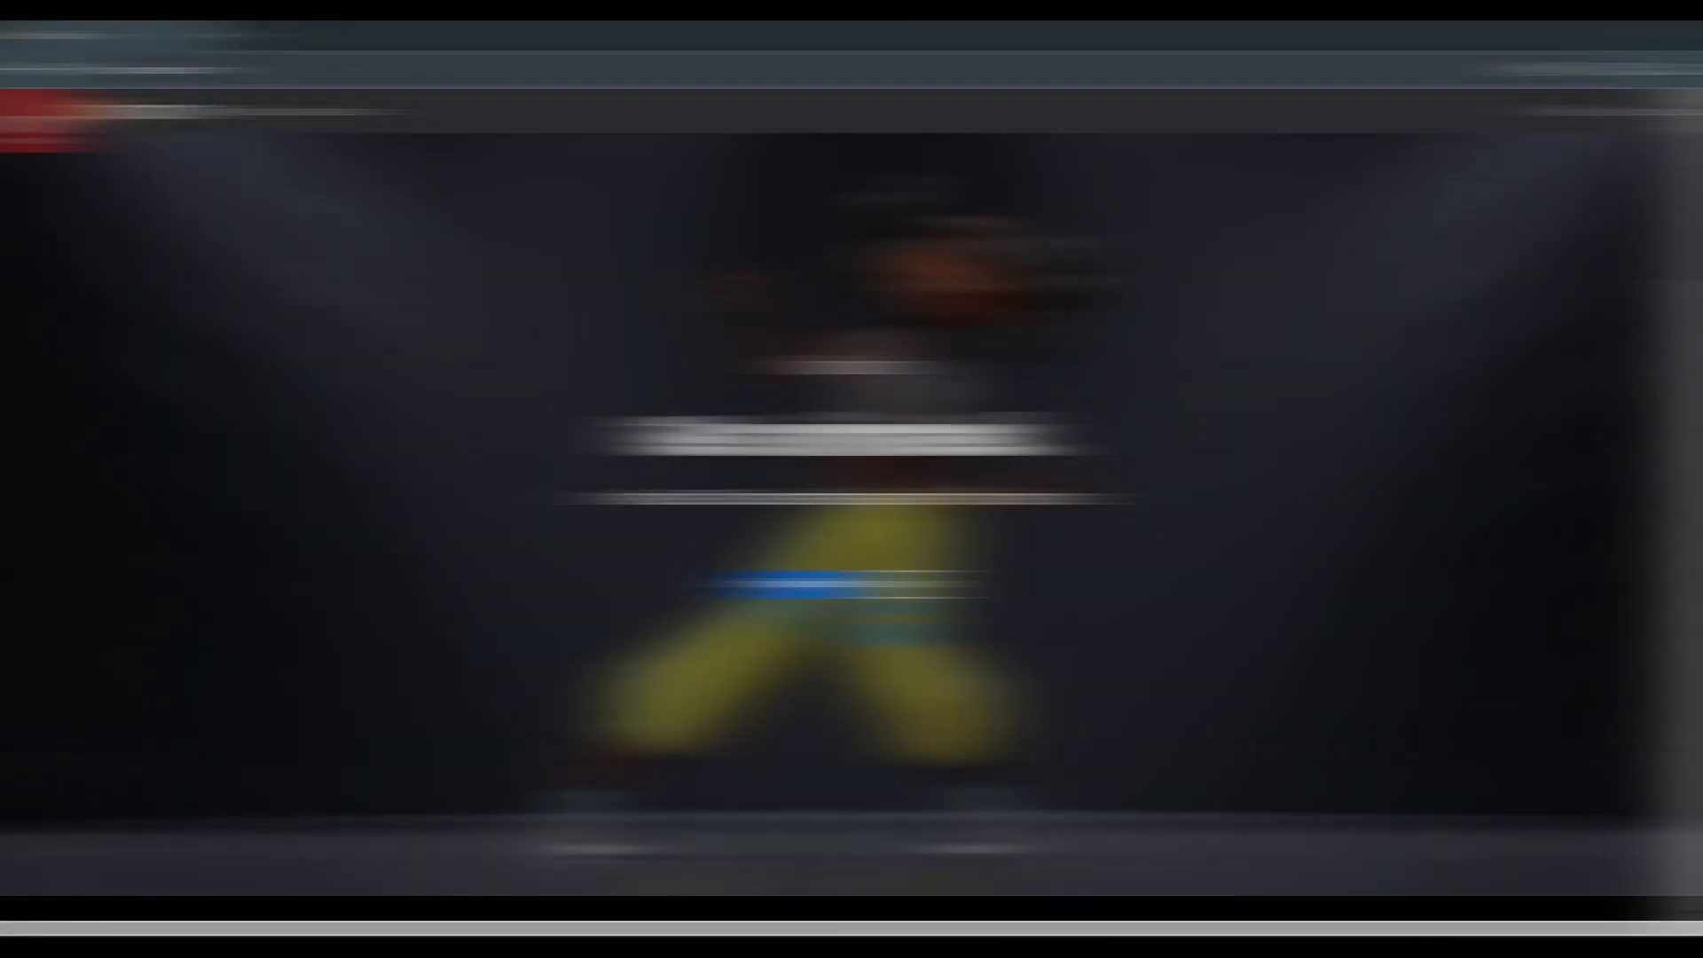
left_click_drag(213, 70, 142, 75)
left_click(370, 343)
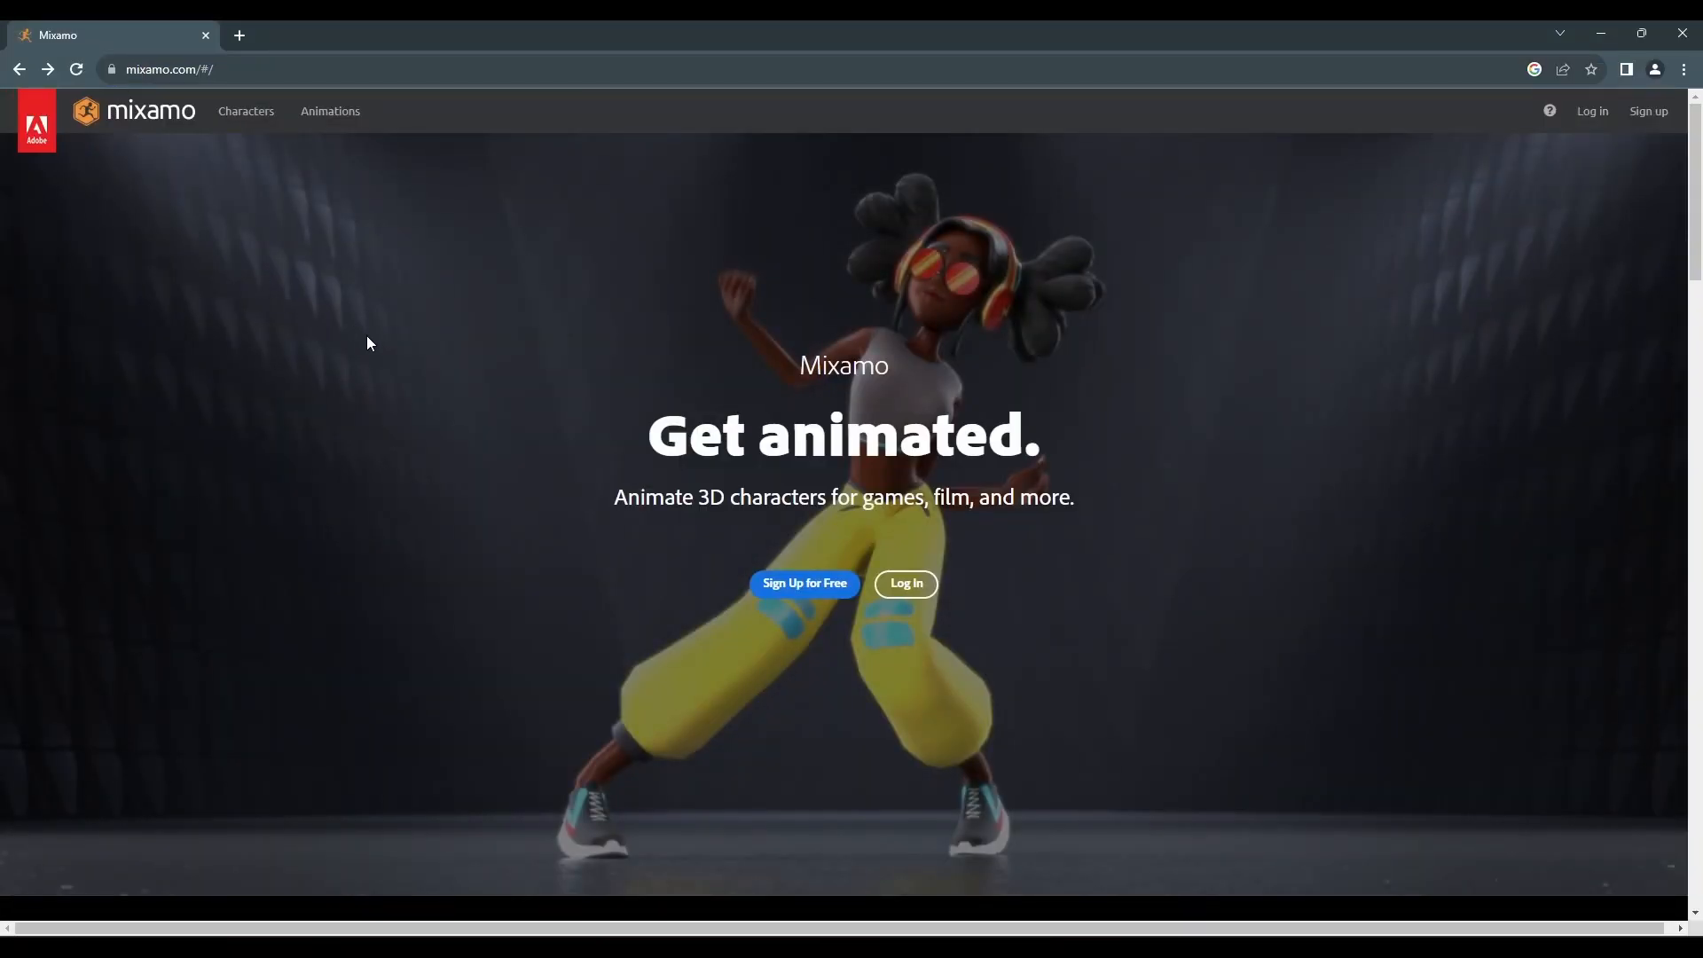
left_click(766, 578)
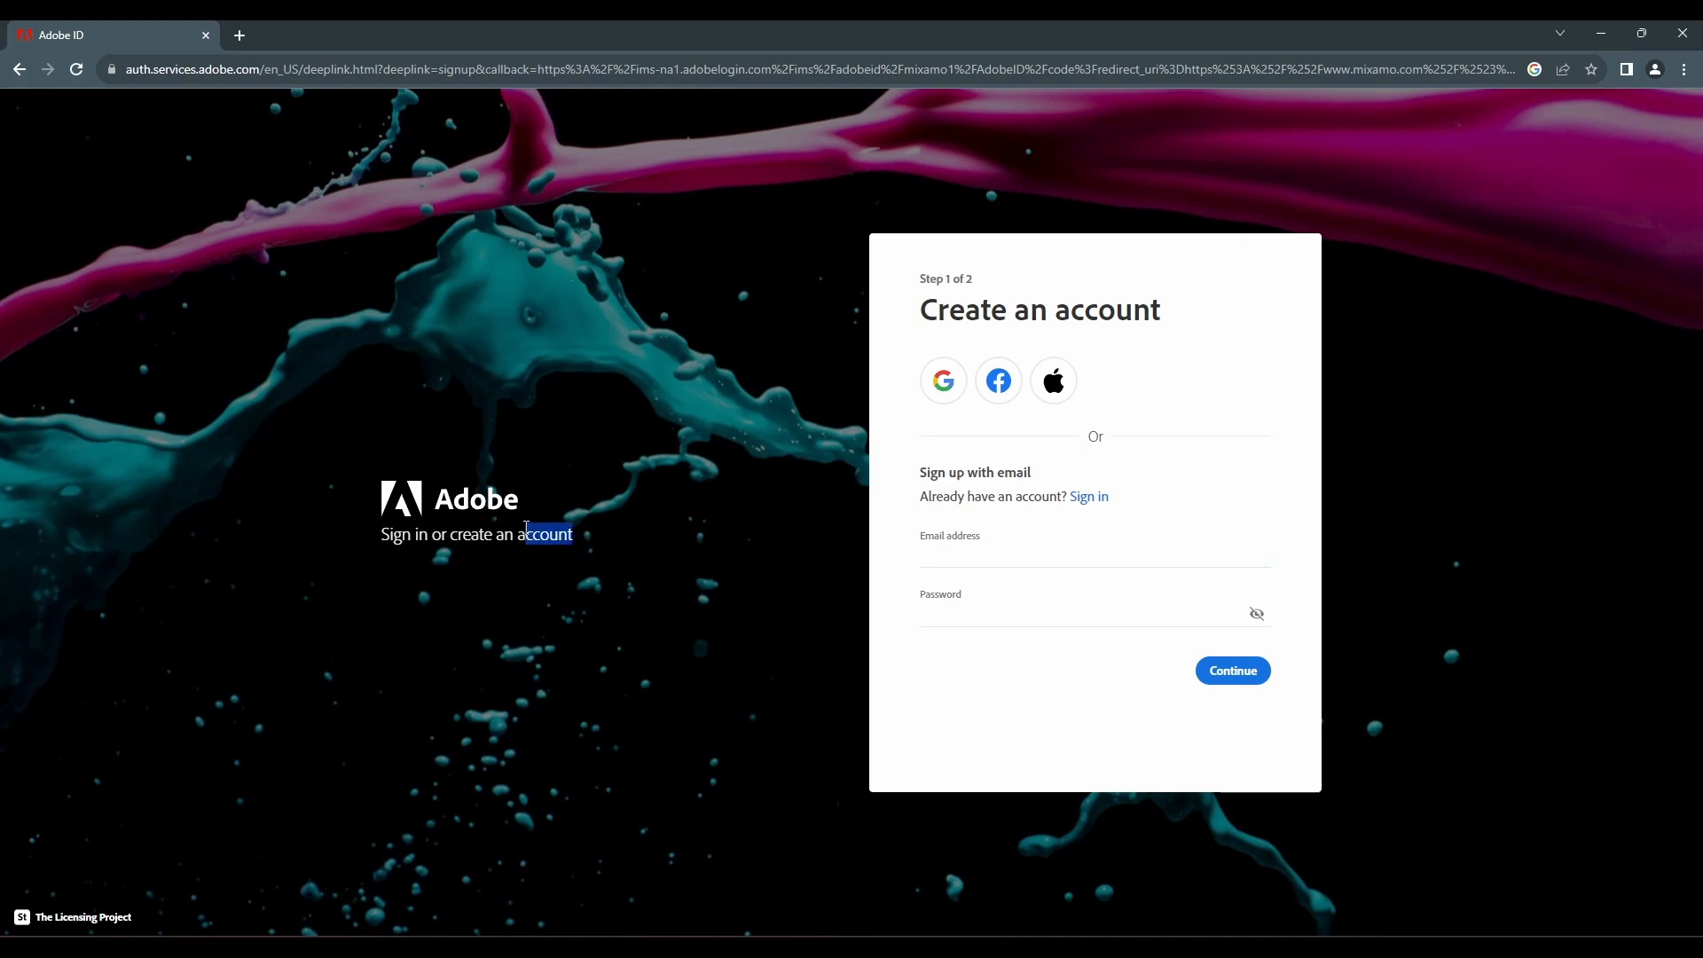
left_click_drag(532, 527, 410, 506)
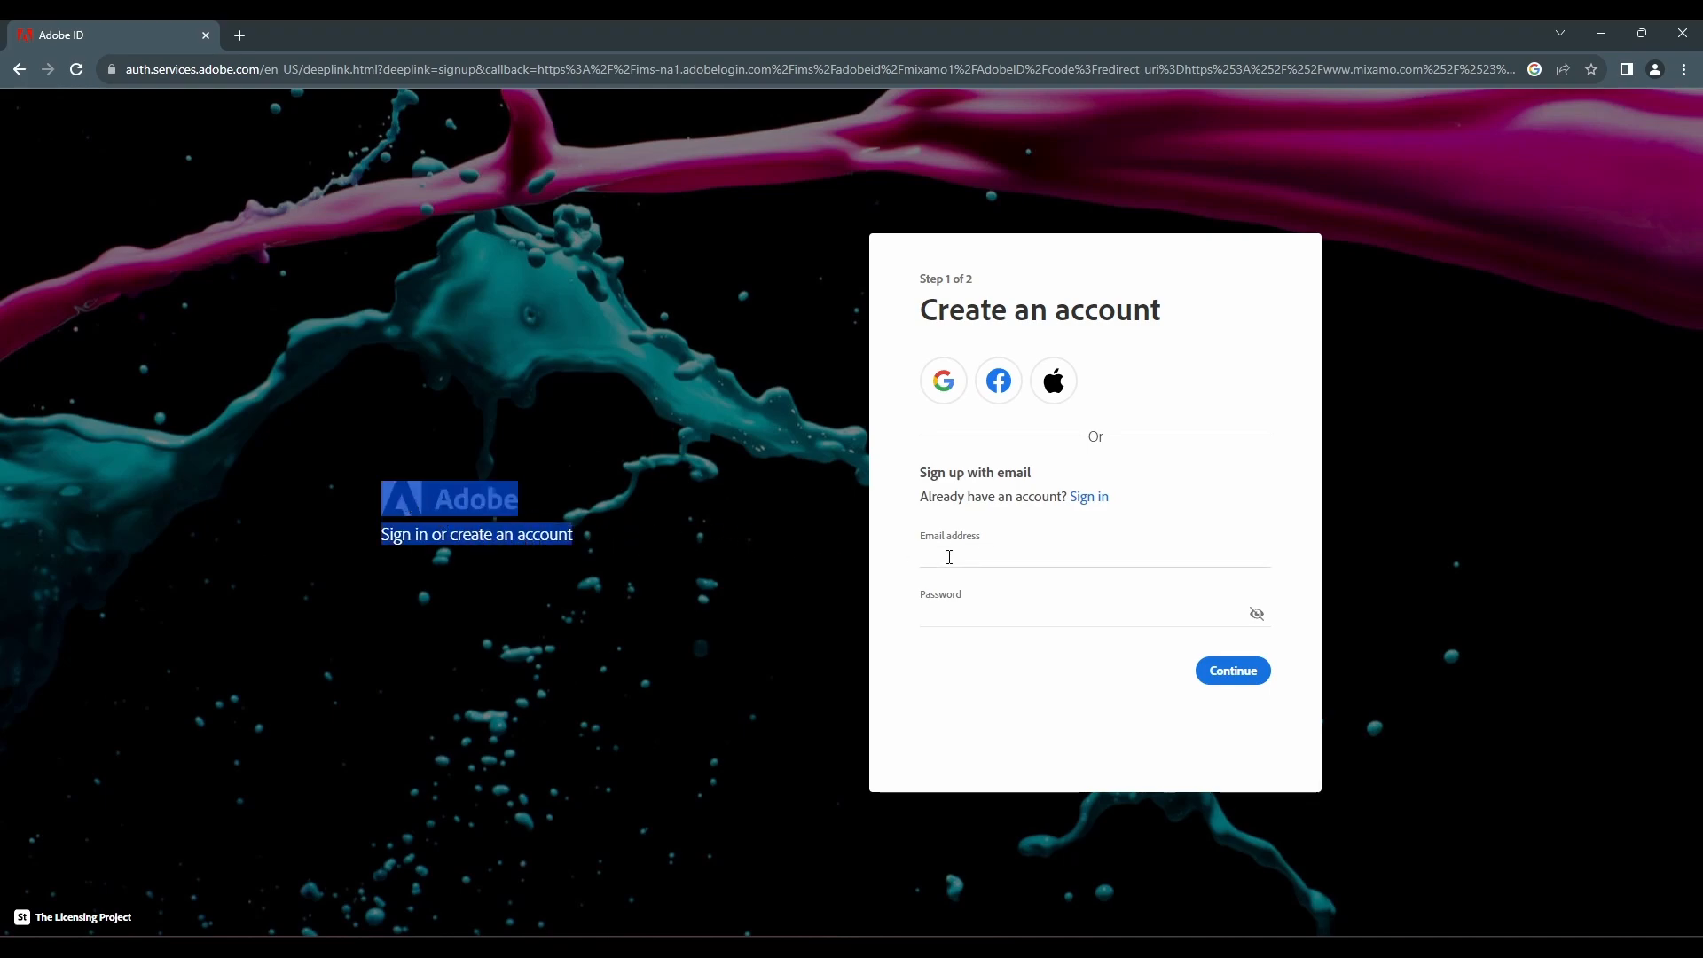
left_click(949, 557)
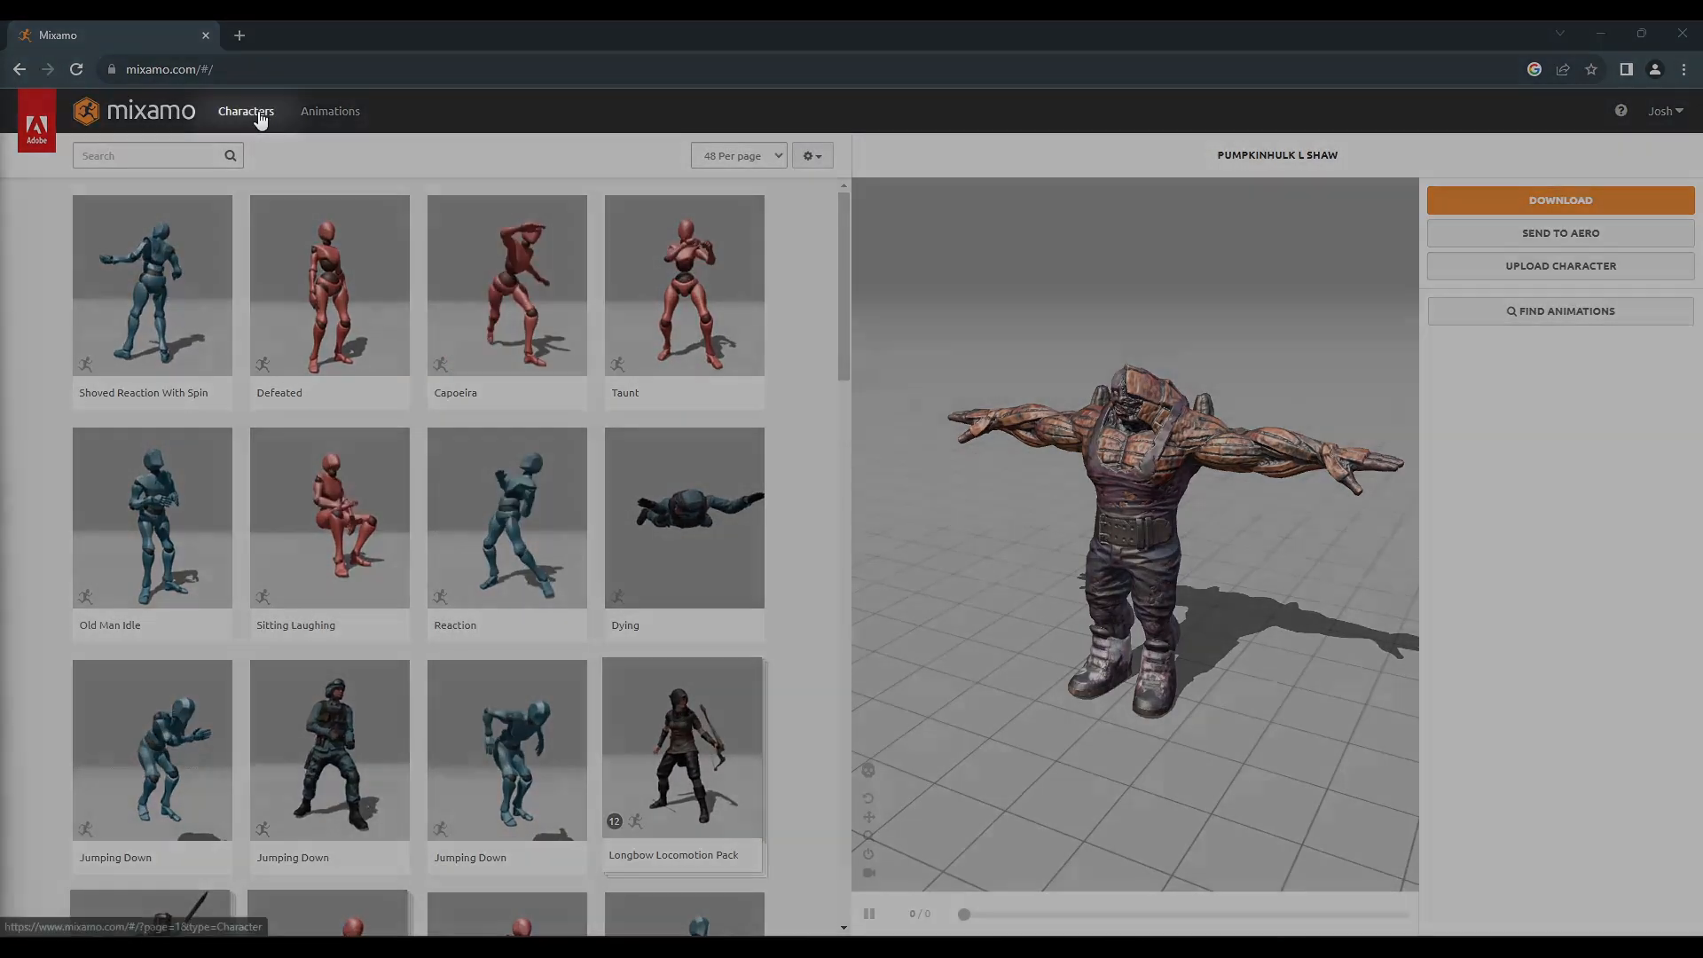
Go to page 2 of Mixamo's Characters library and load Chad as the character
left_click(259, 120)
scroll(436, 345, "down", 15)
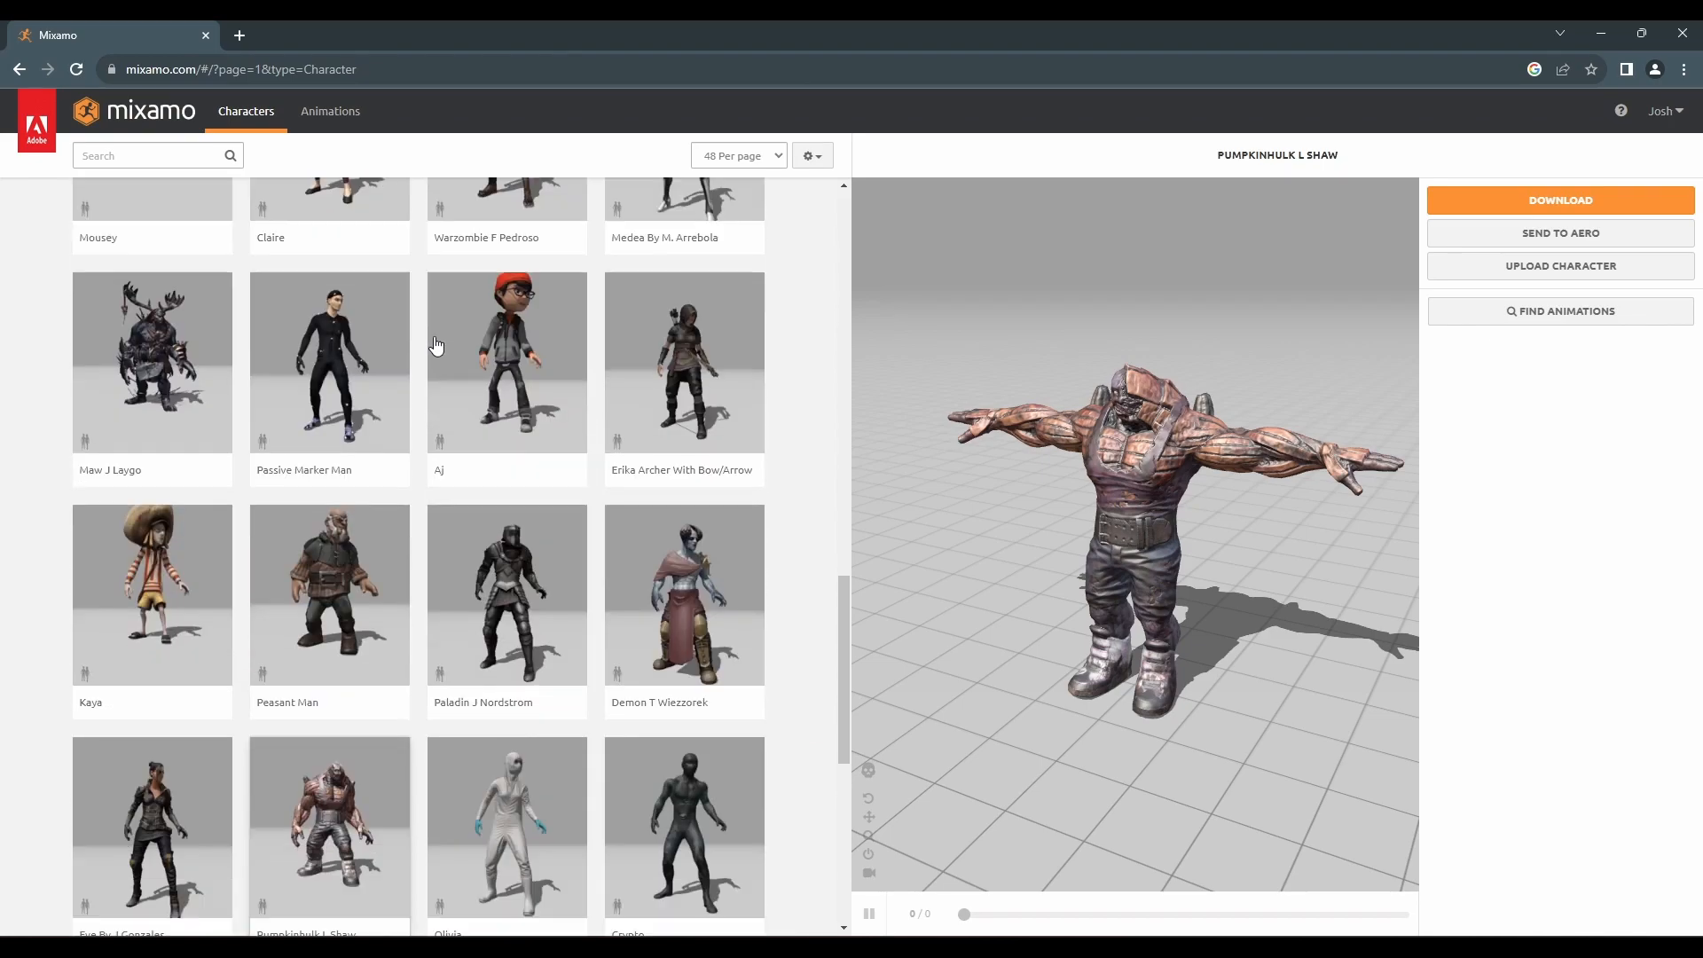
scroll(436, 345, "down", 10)
left_click(418, 812)
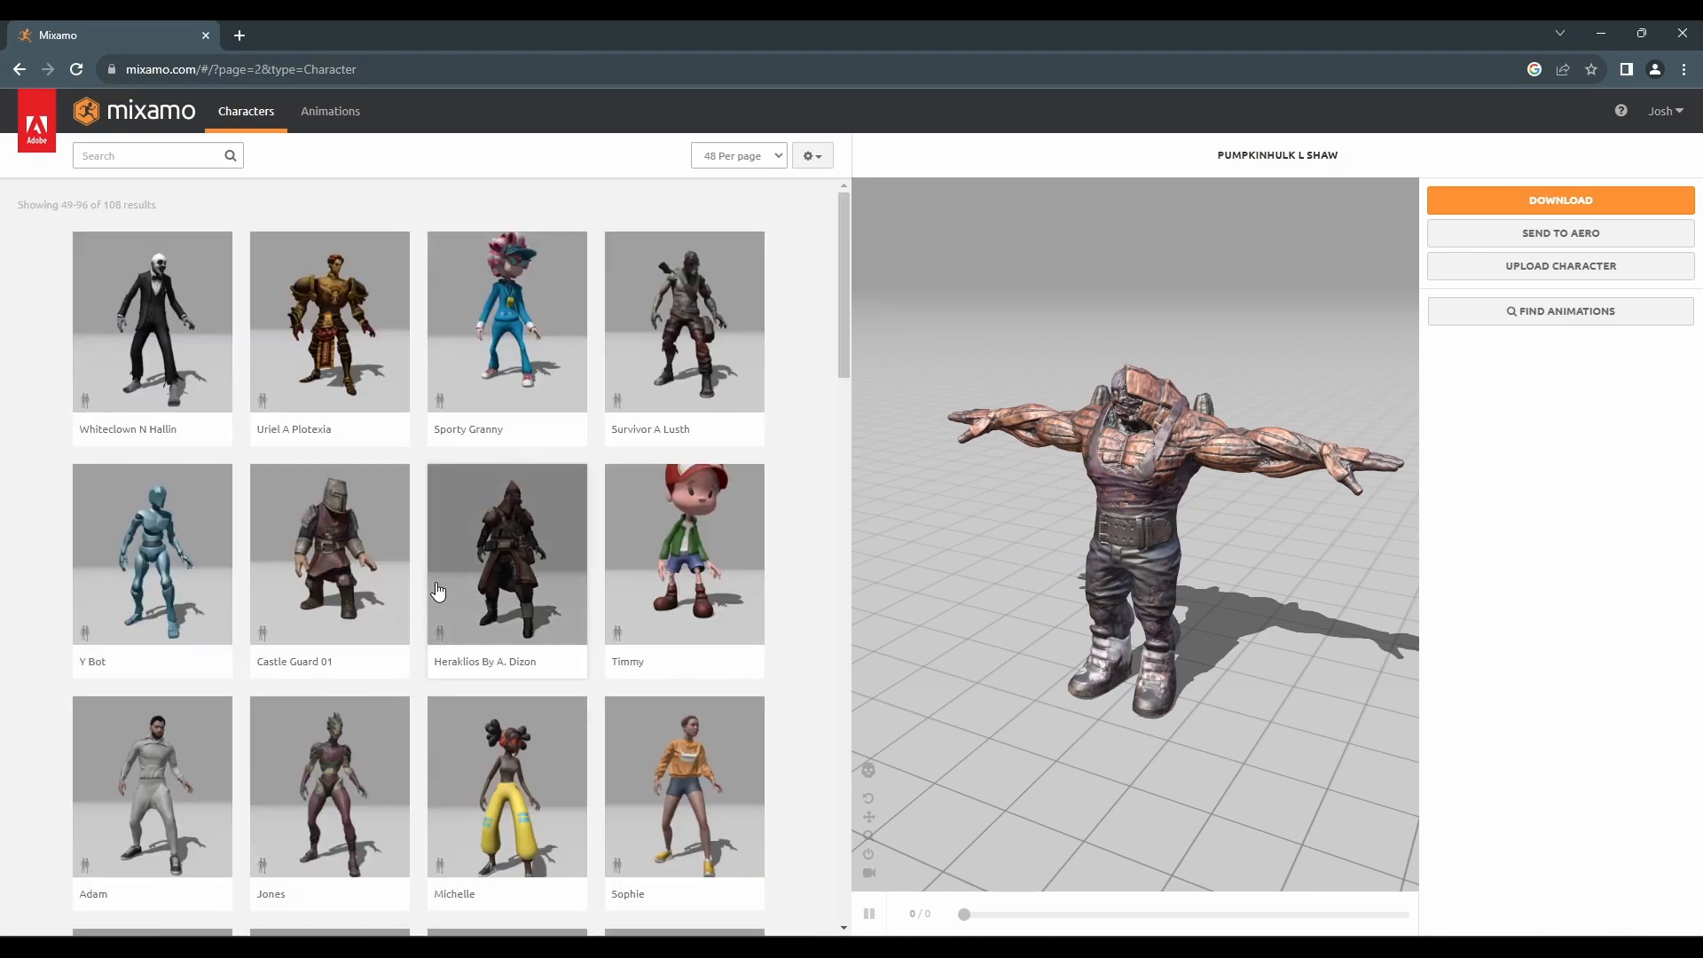
scroll(419, 568, "down", 10)
left_click(356, 583)
left_click(1185, 357)
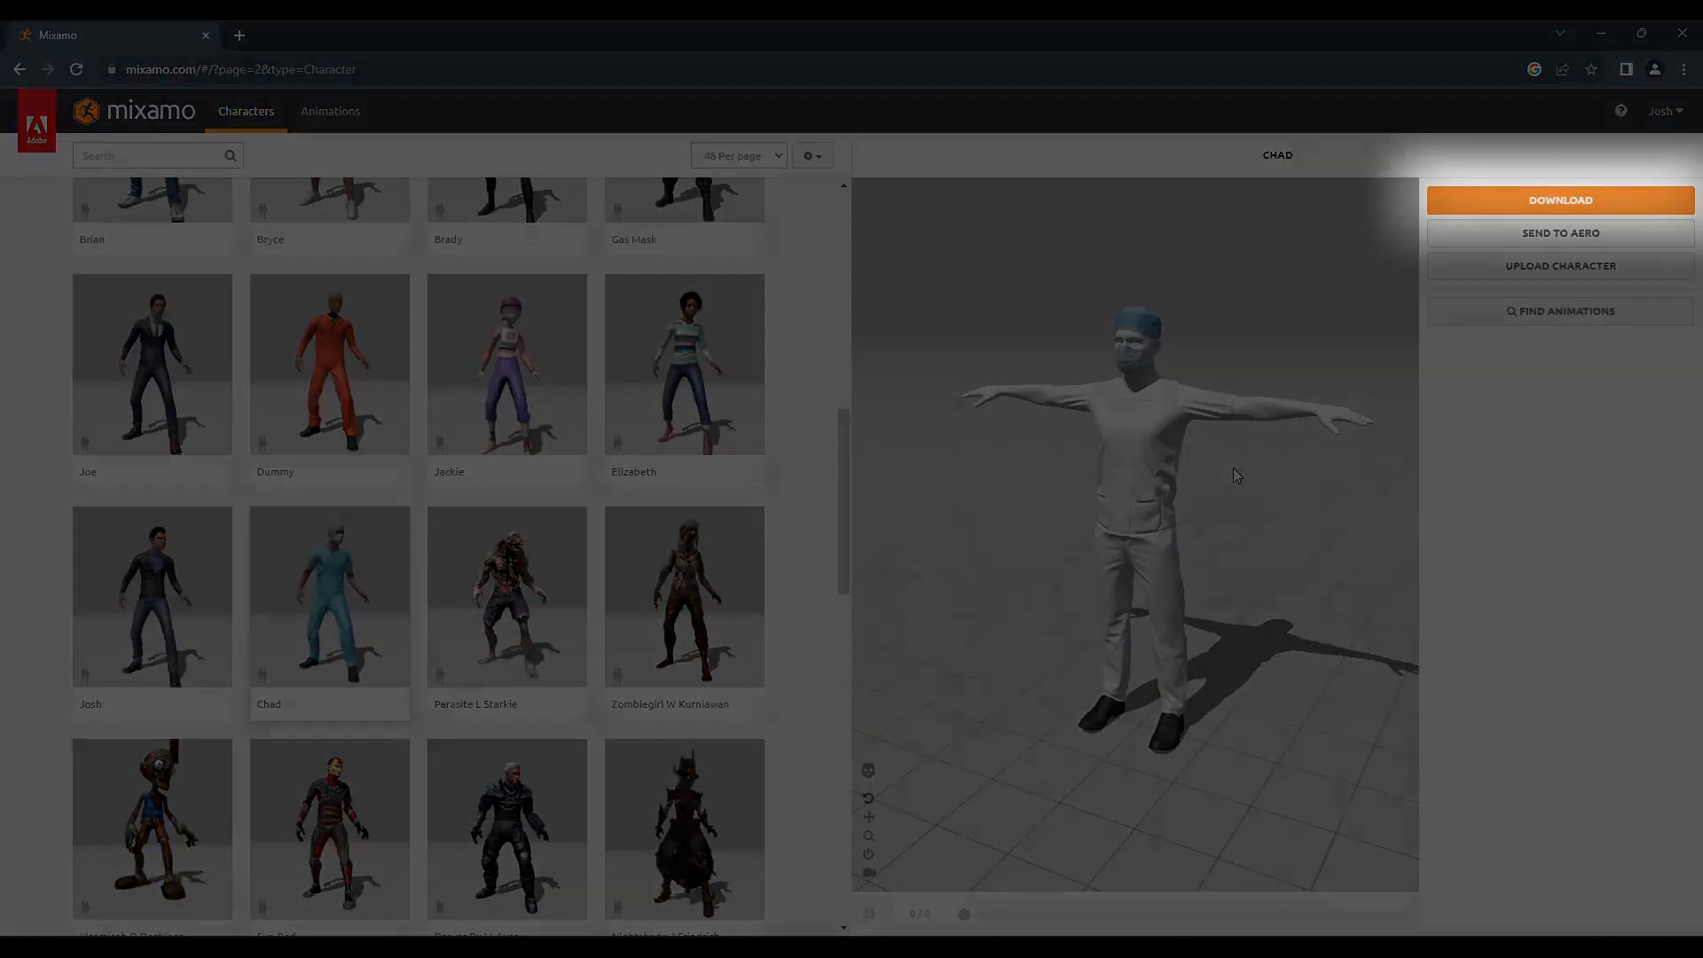
Download Chad from Mixamo in FBX for Unity (.fbx) format
left_click(1507, 201)
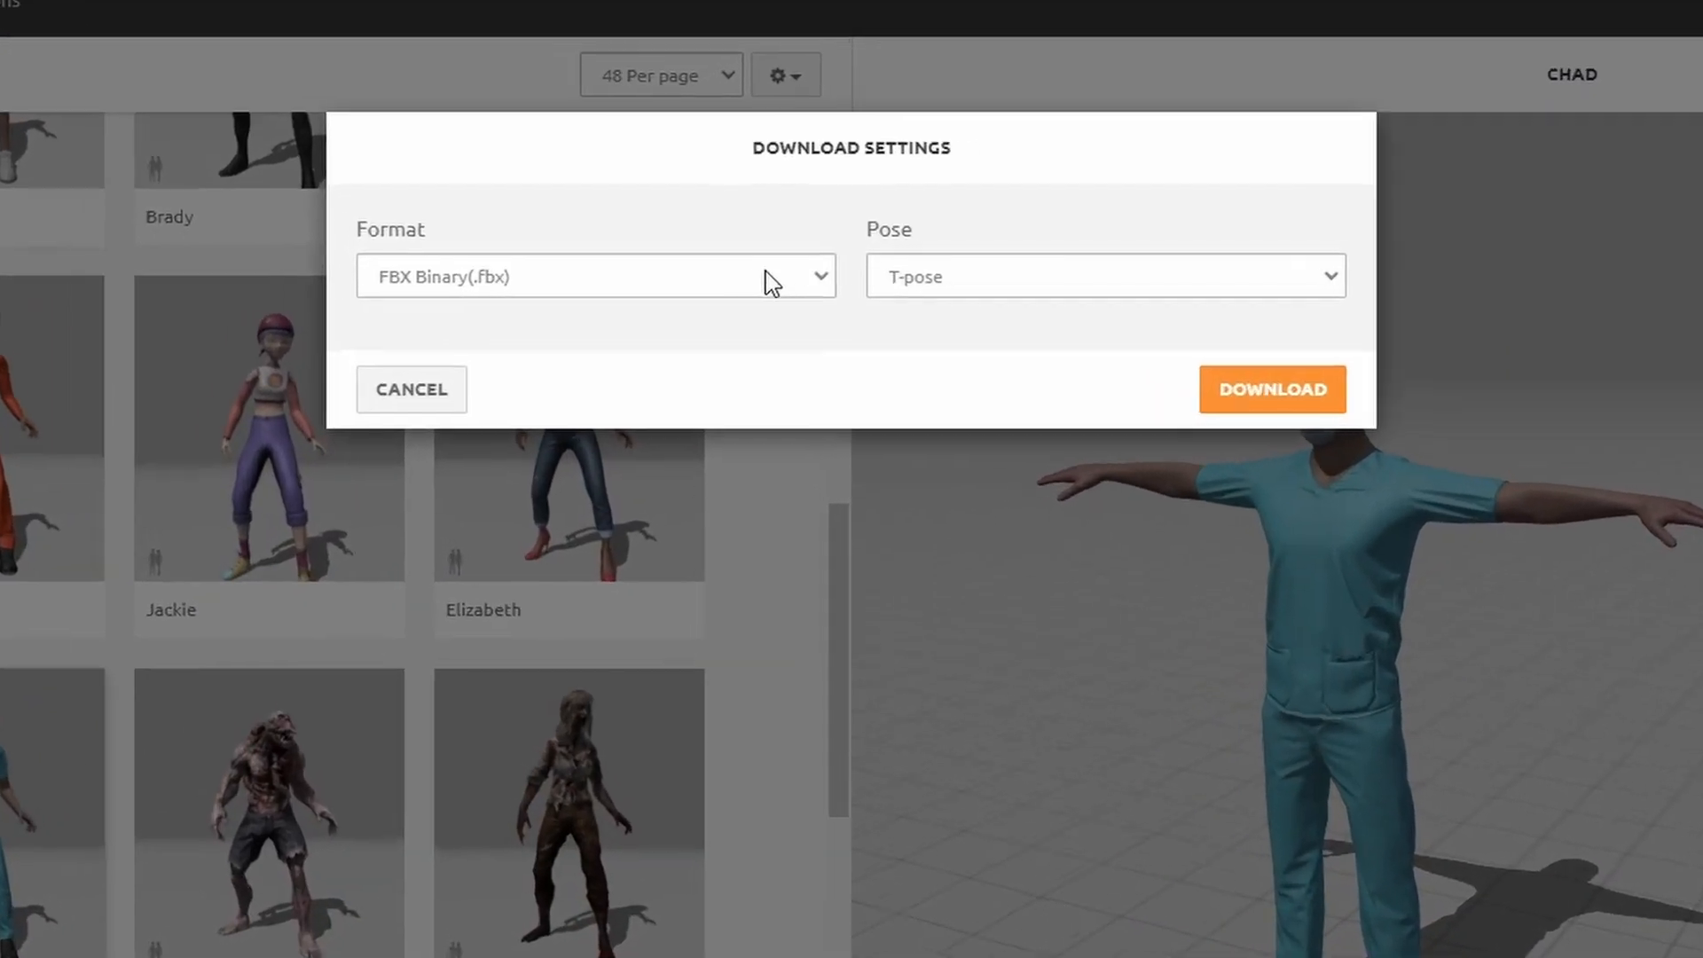
left_click(793, 276)
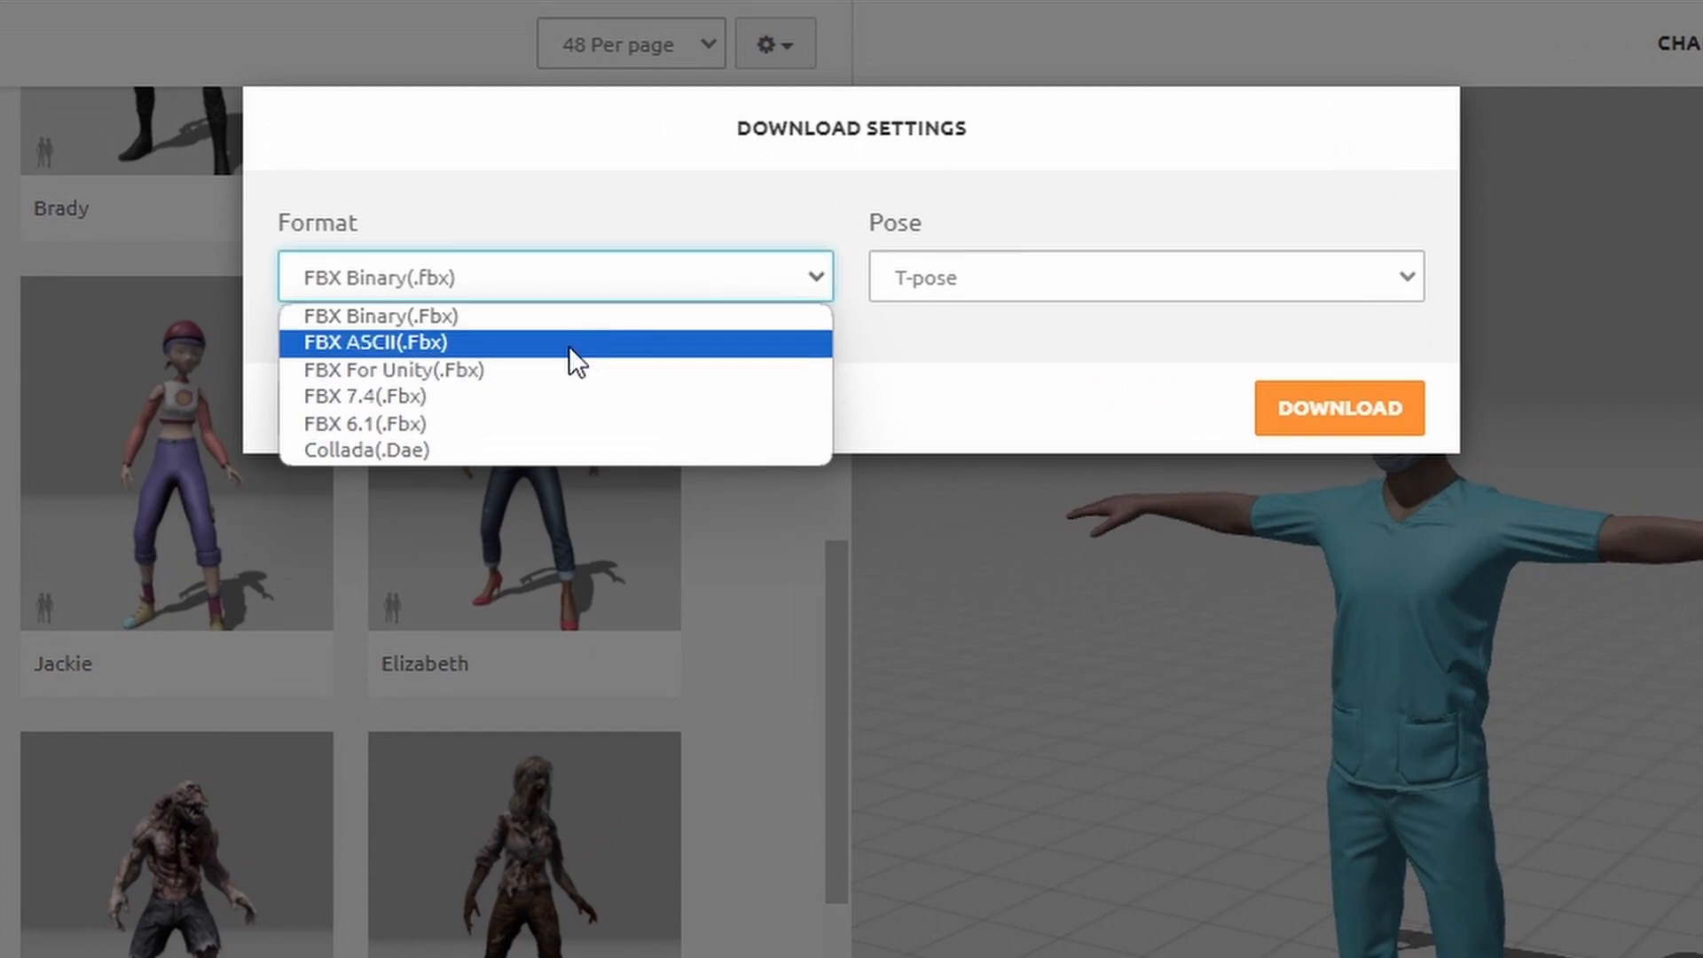
left_click(544, 364)
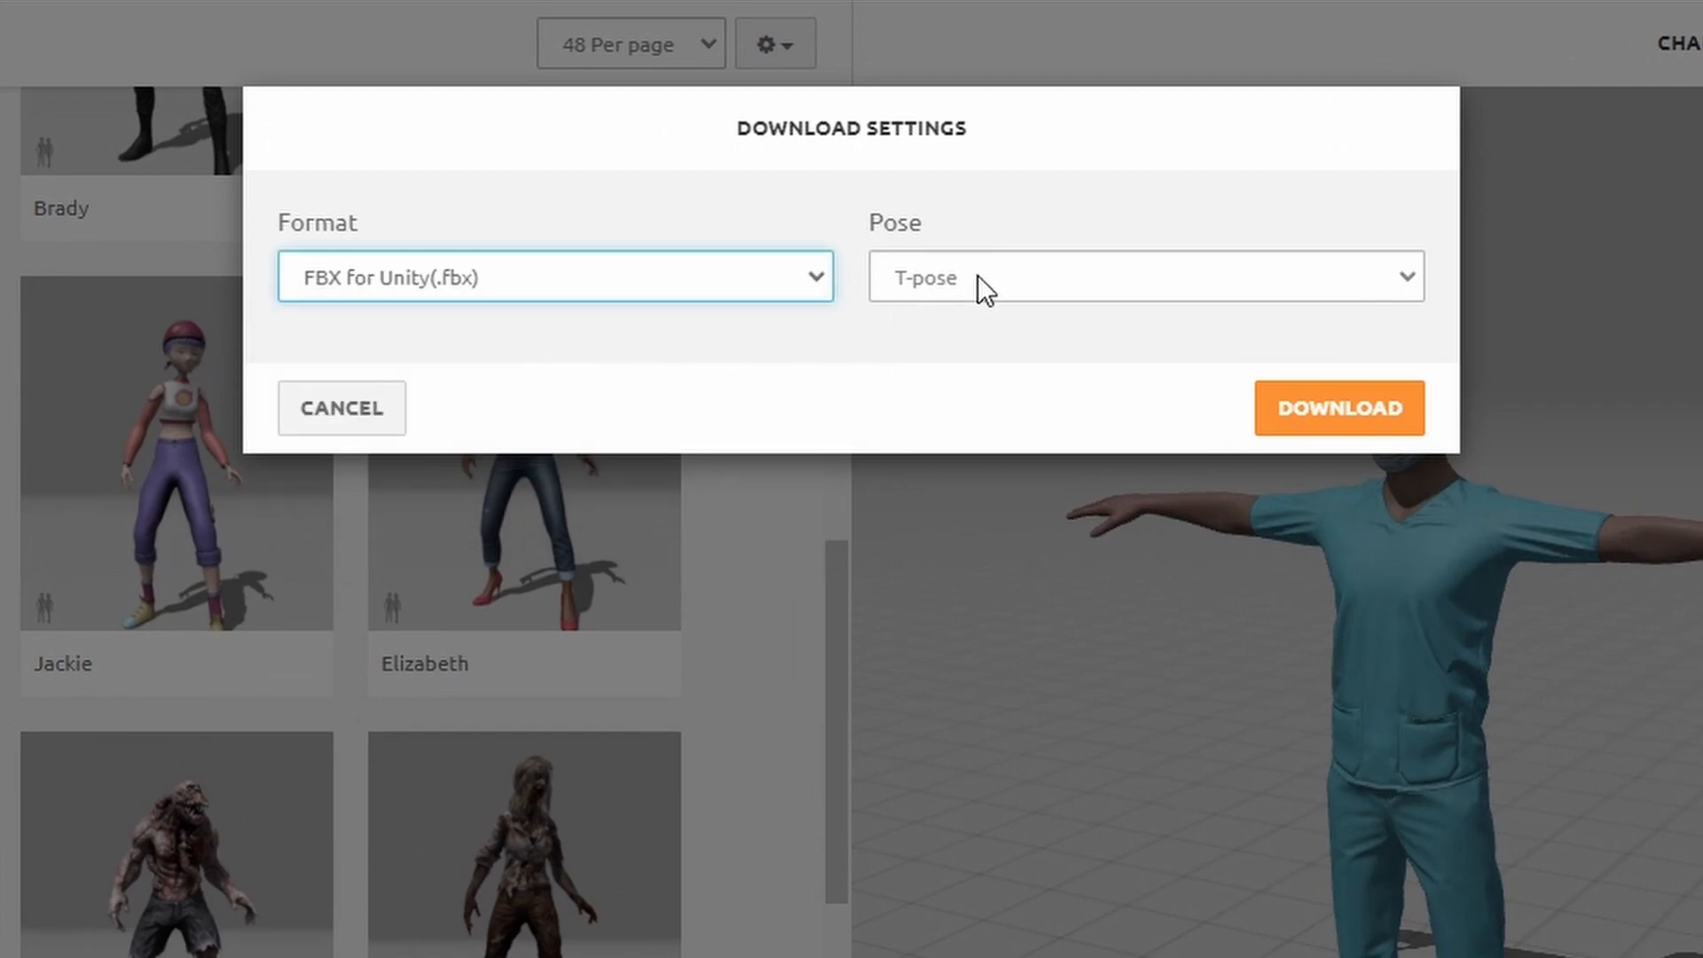
left_click(1350, 408)
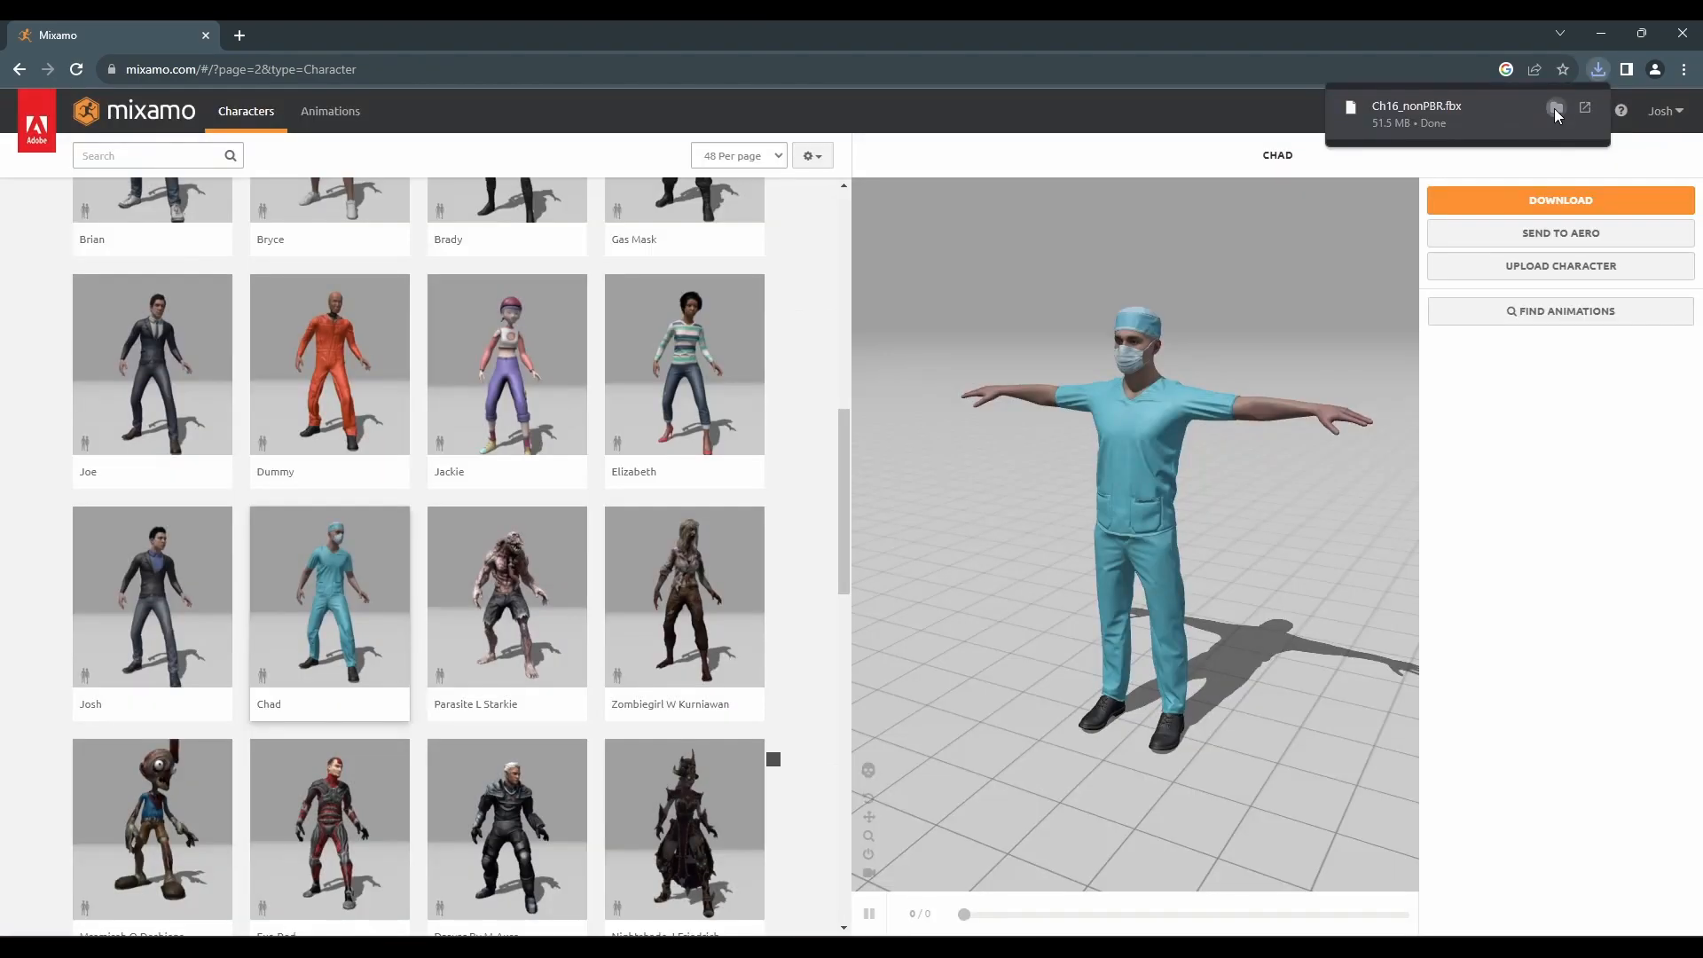
Rename the downloaded character file to Chad.fbx in its folder
left_click(1553, 108)
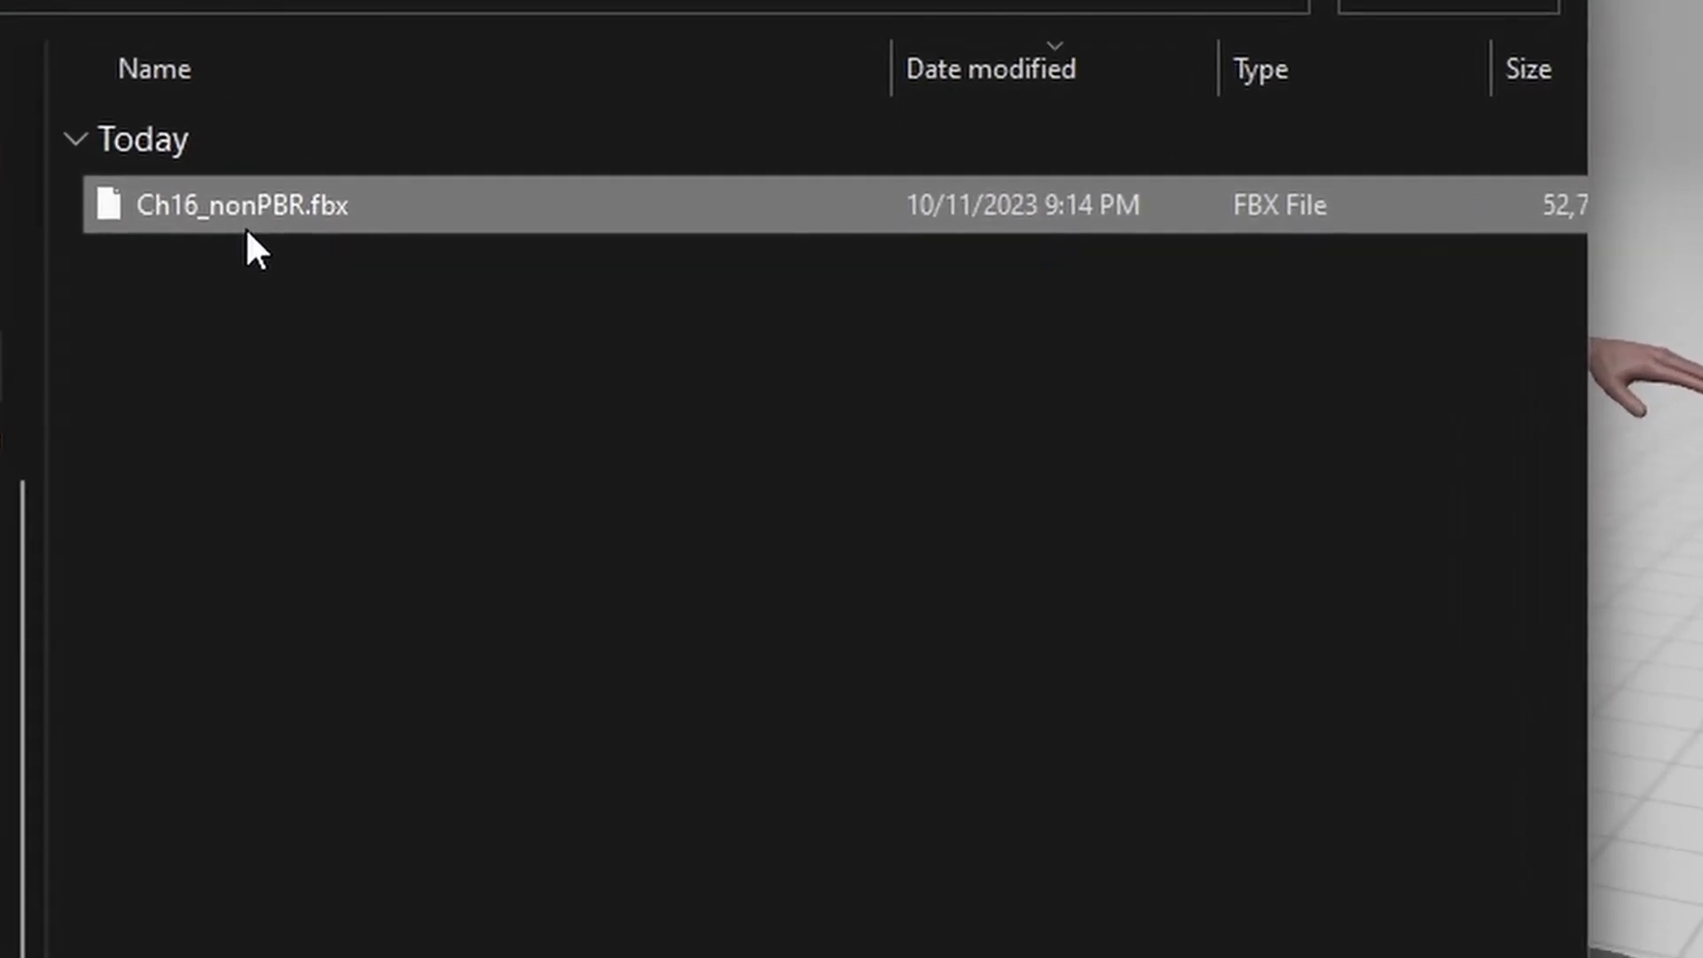
left_click(541, 300)
type("Chad")
key("Return")
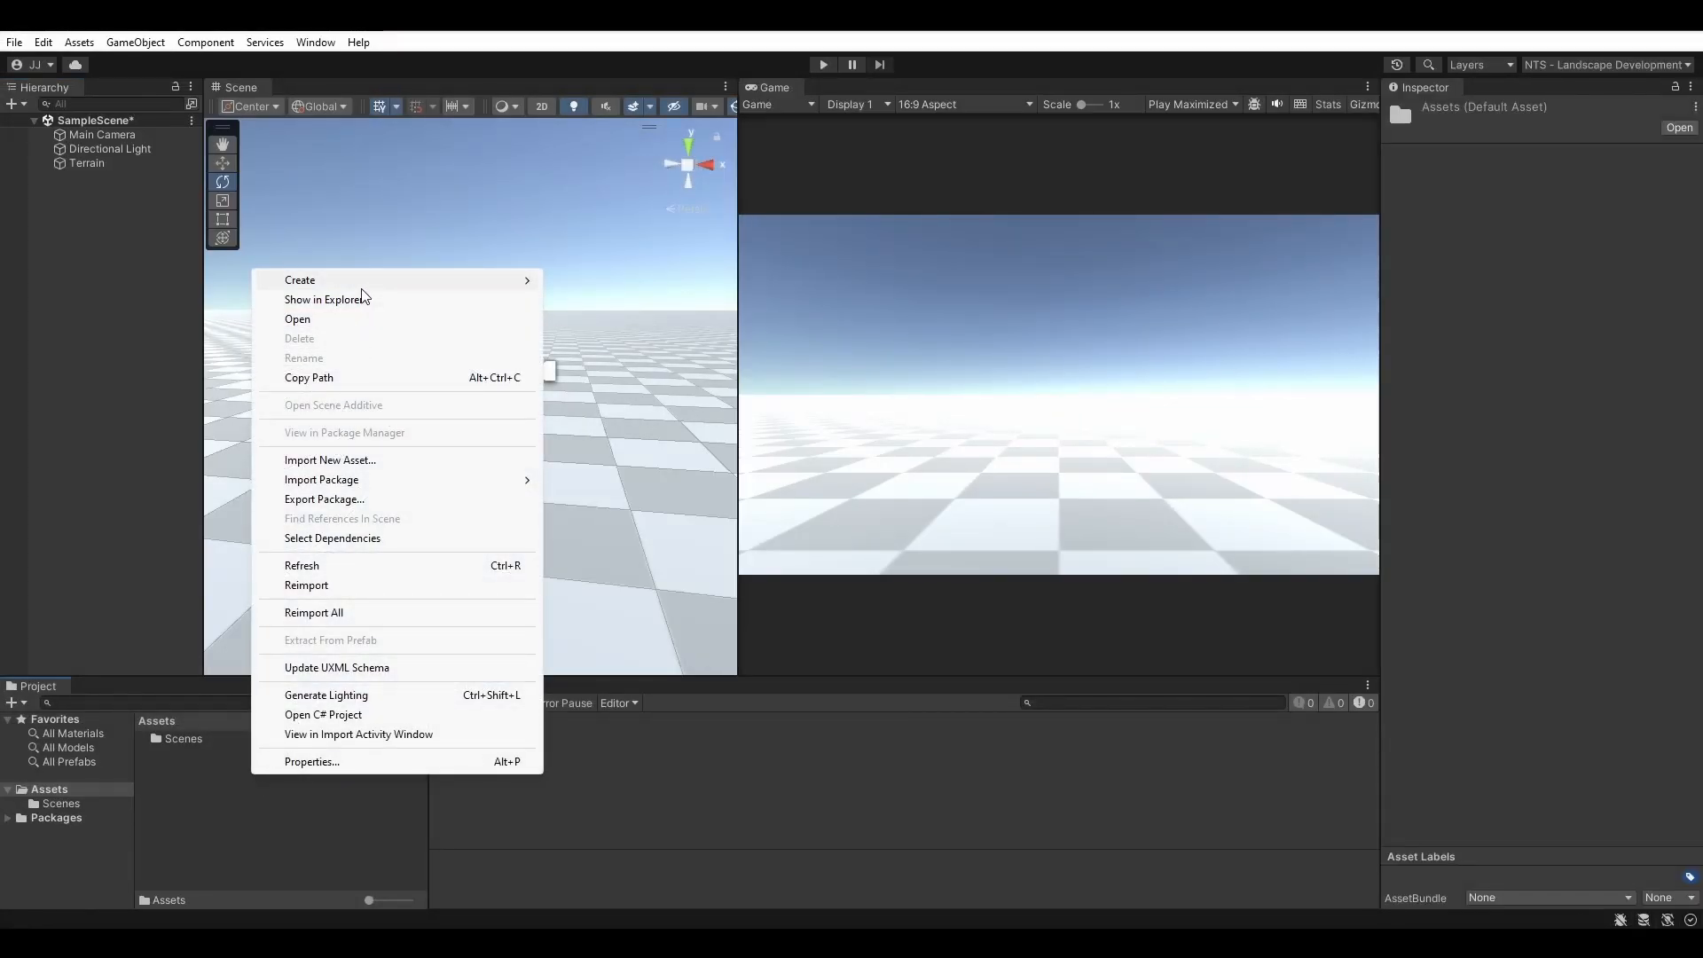
Create an Assets/Models folder and drag Chad.fbx from Downloads into it
mouse_move(373, 281)
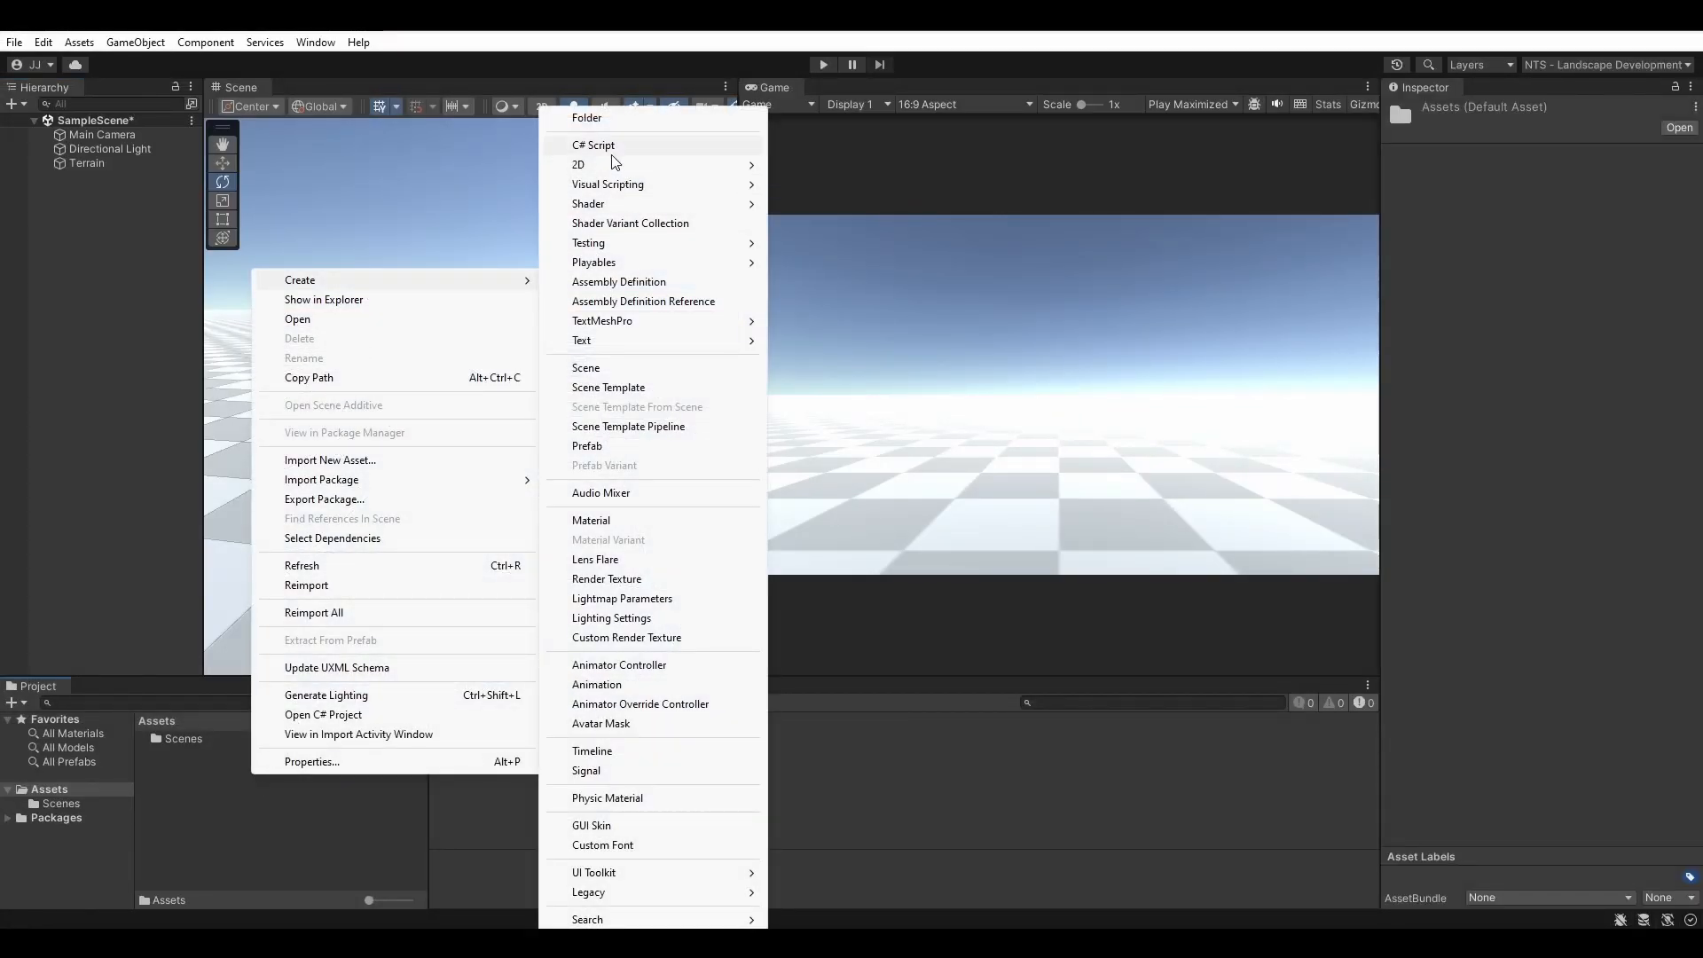
left_click(607, 117)
type("Models")
key("Return")
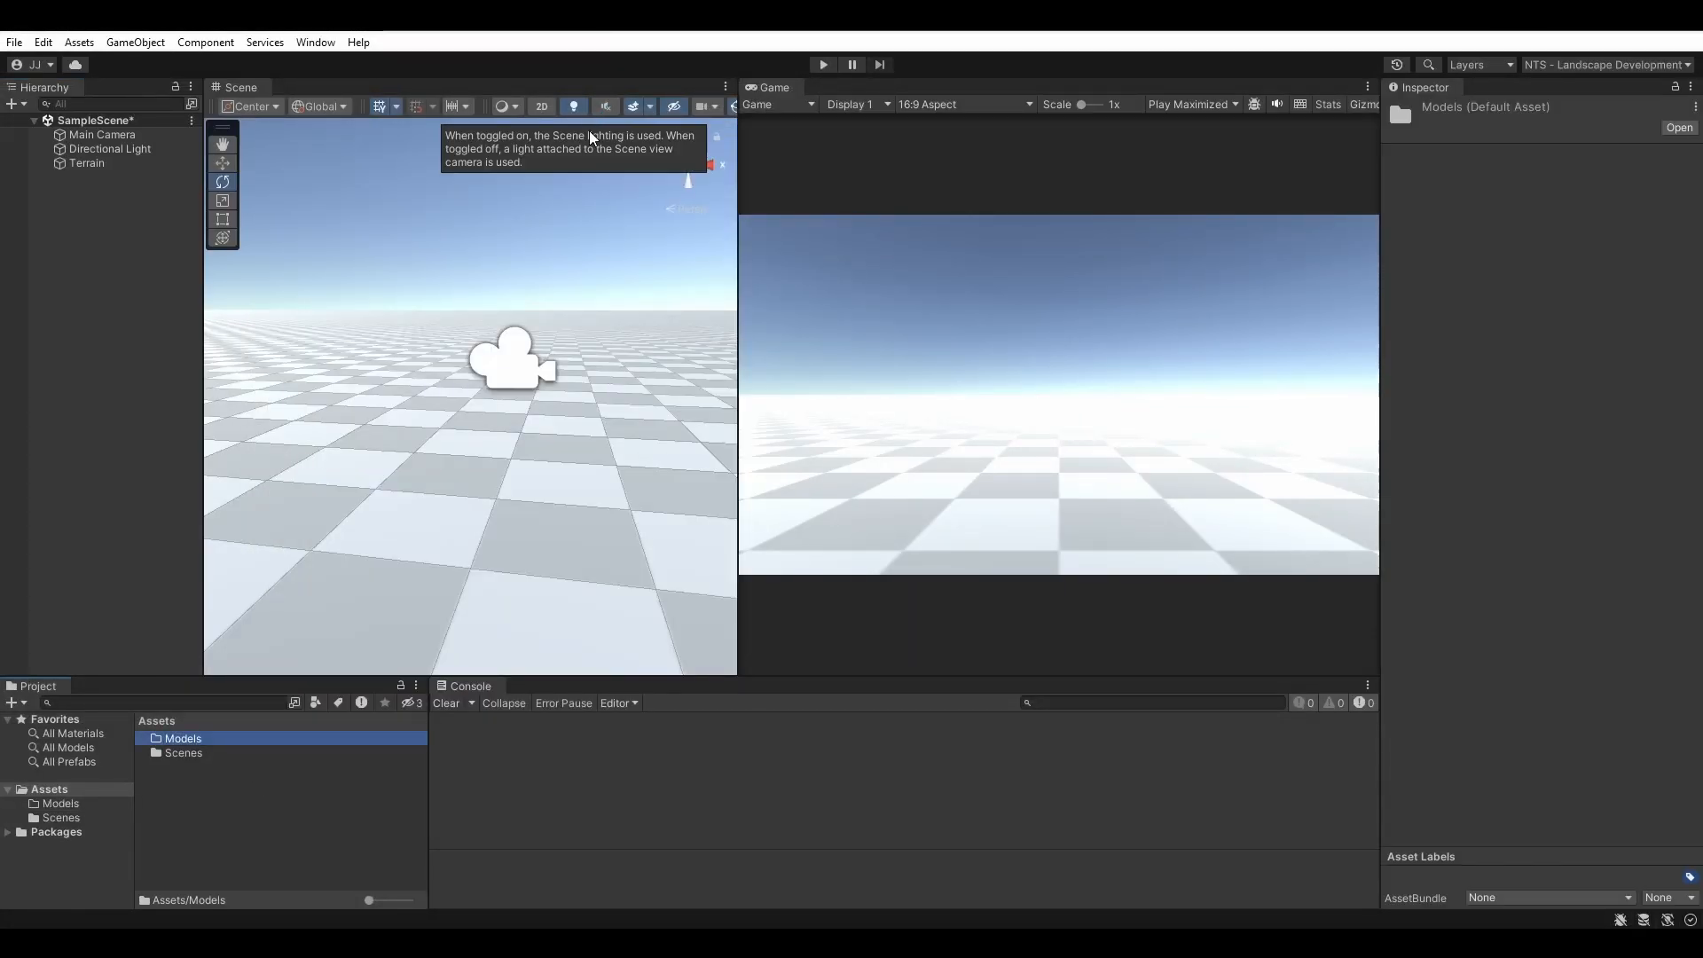
left_click(856, 852)
left_click_drag(769, 353, 192, 746)
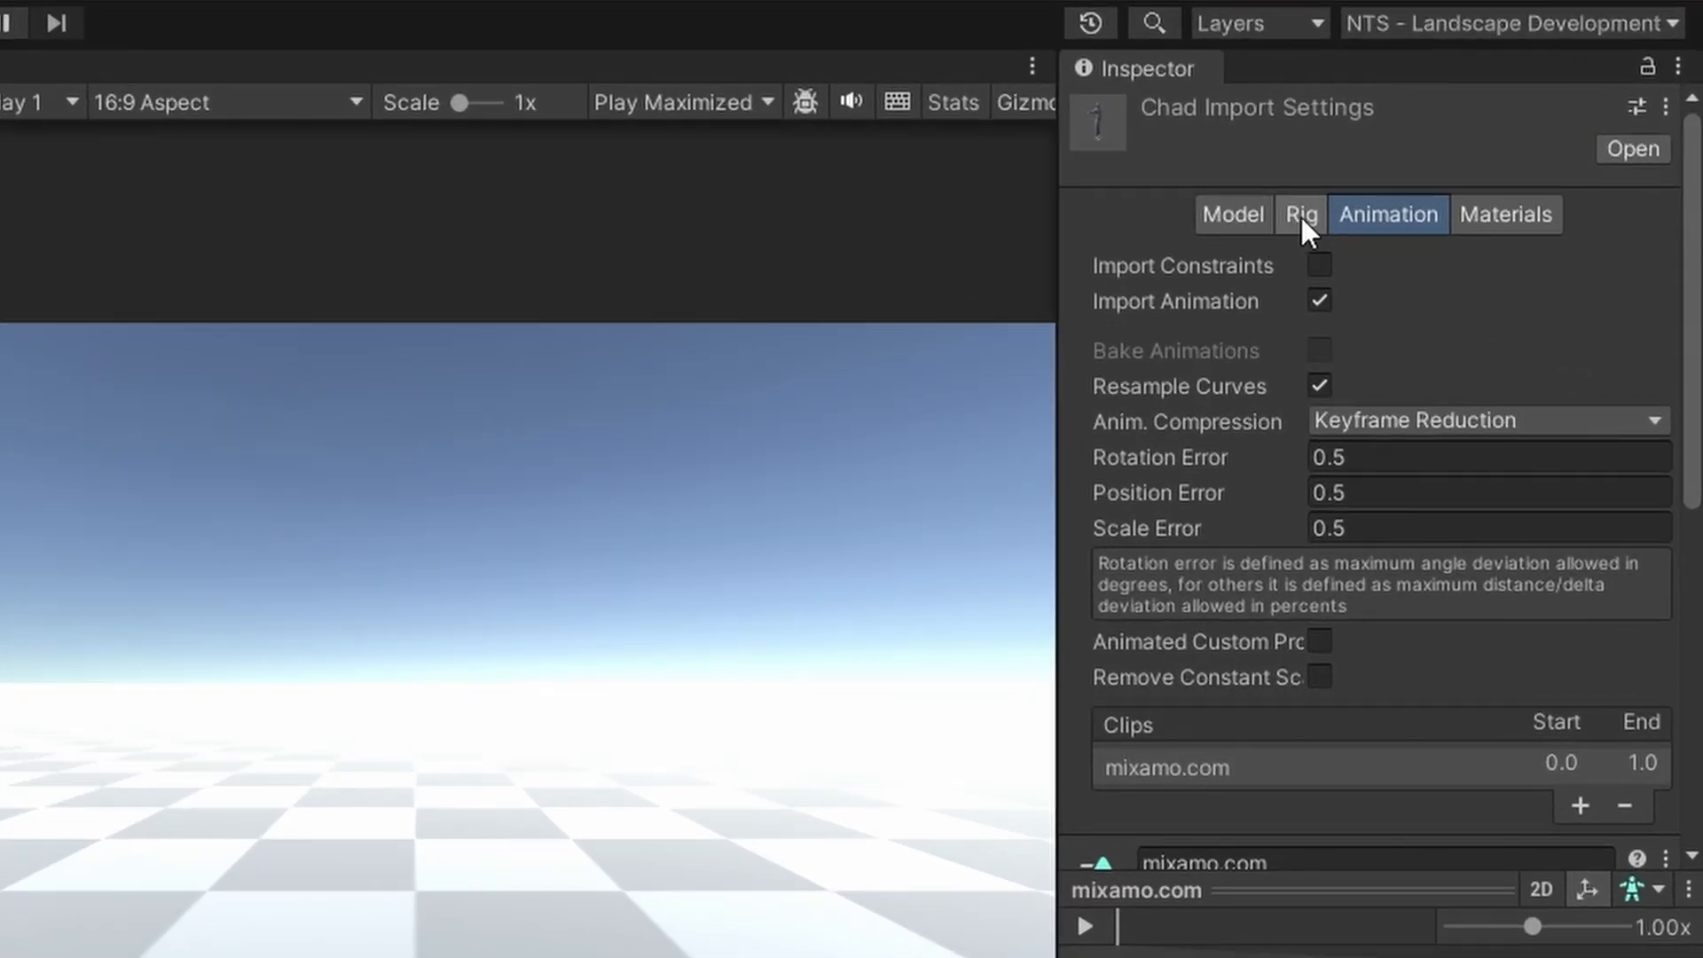
Set Chad's rig Animation Type to Humanoid, creating the avatar from this model, and apply
left_click(1499, 160)
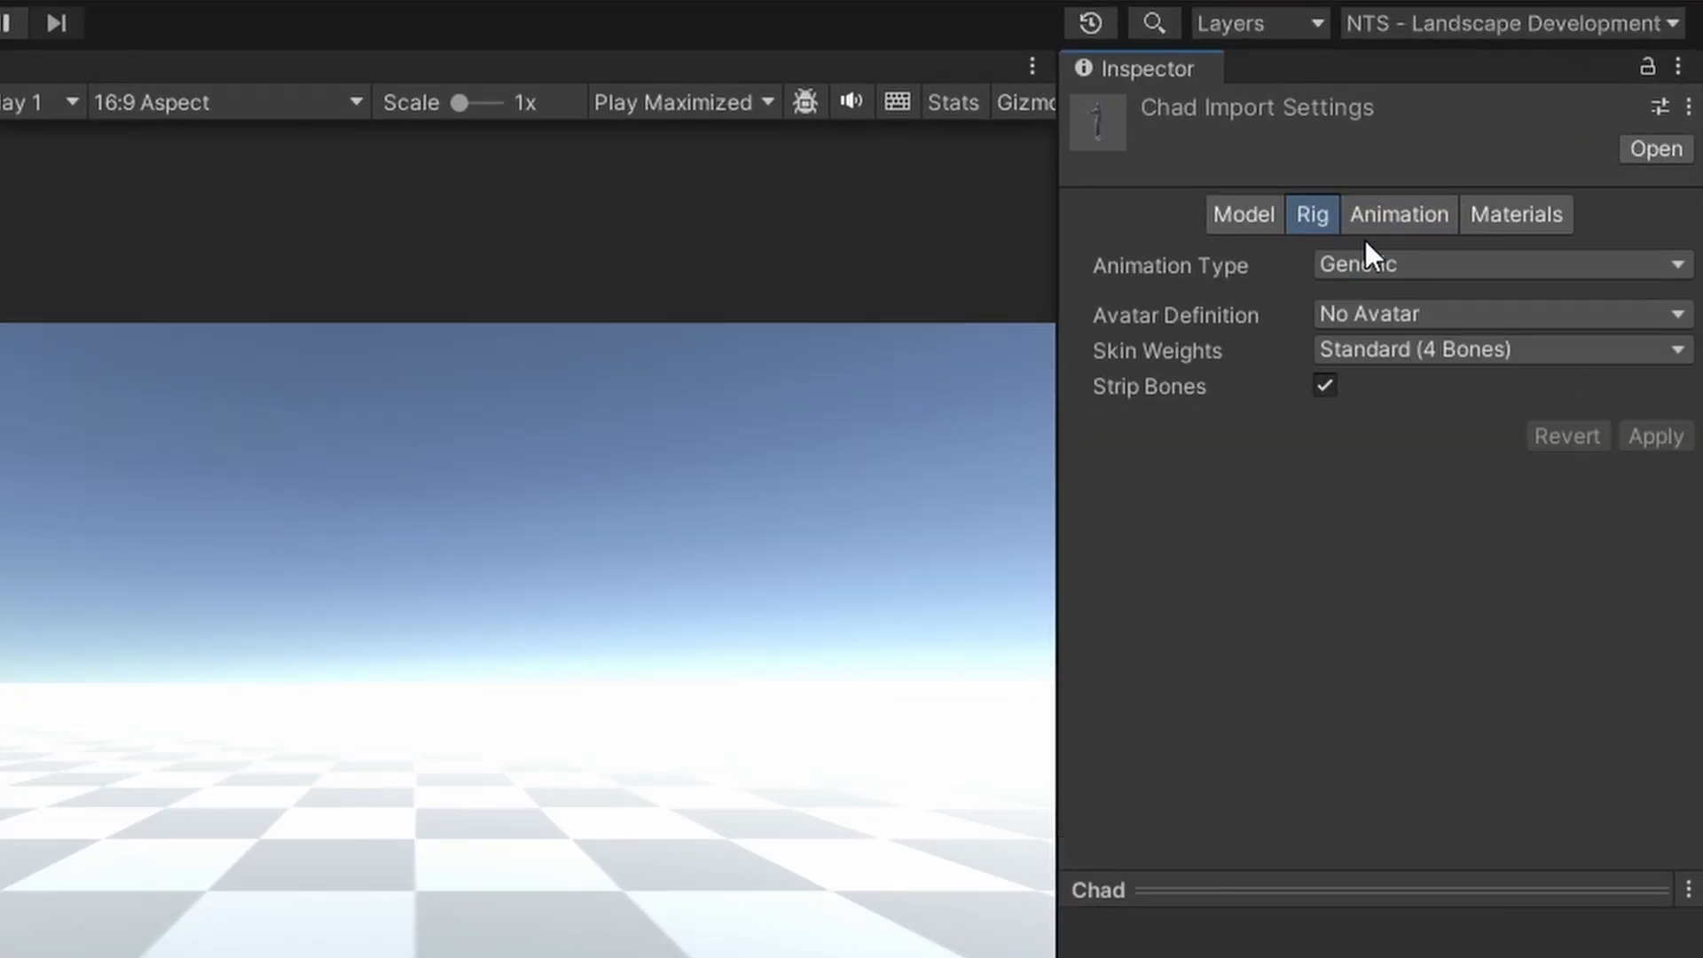
left_click(1391, 263)
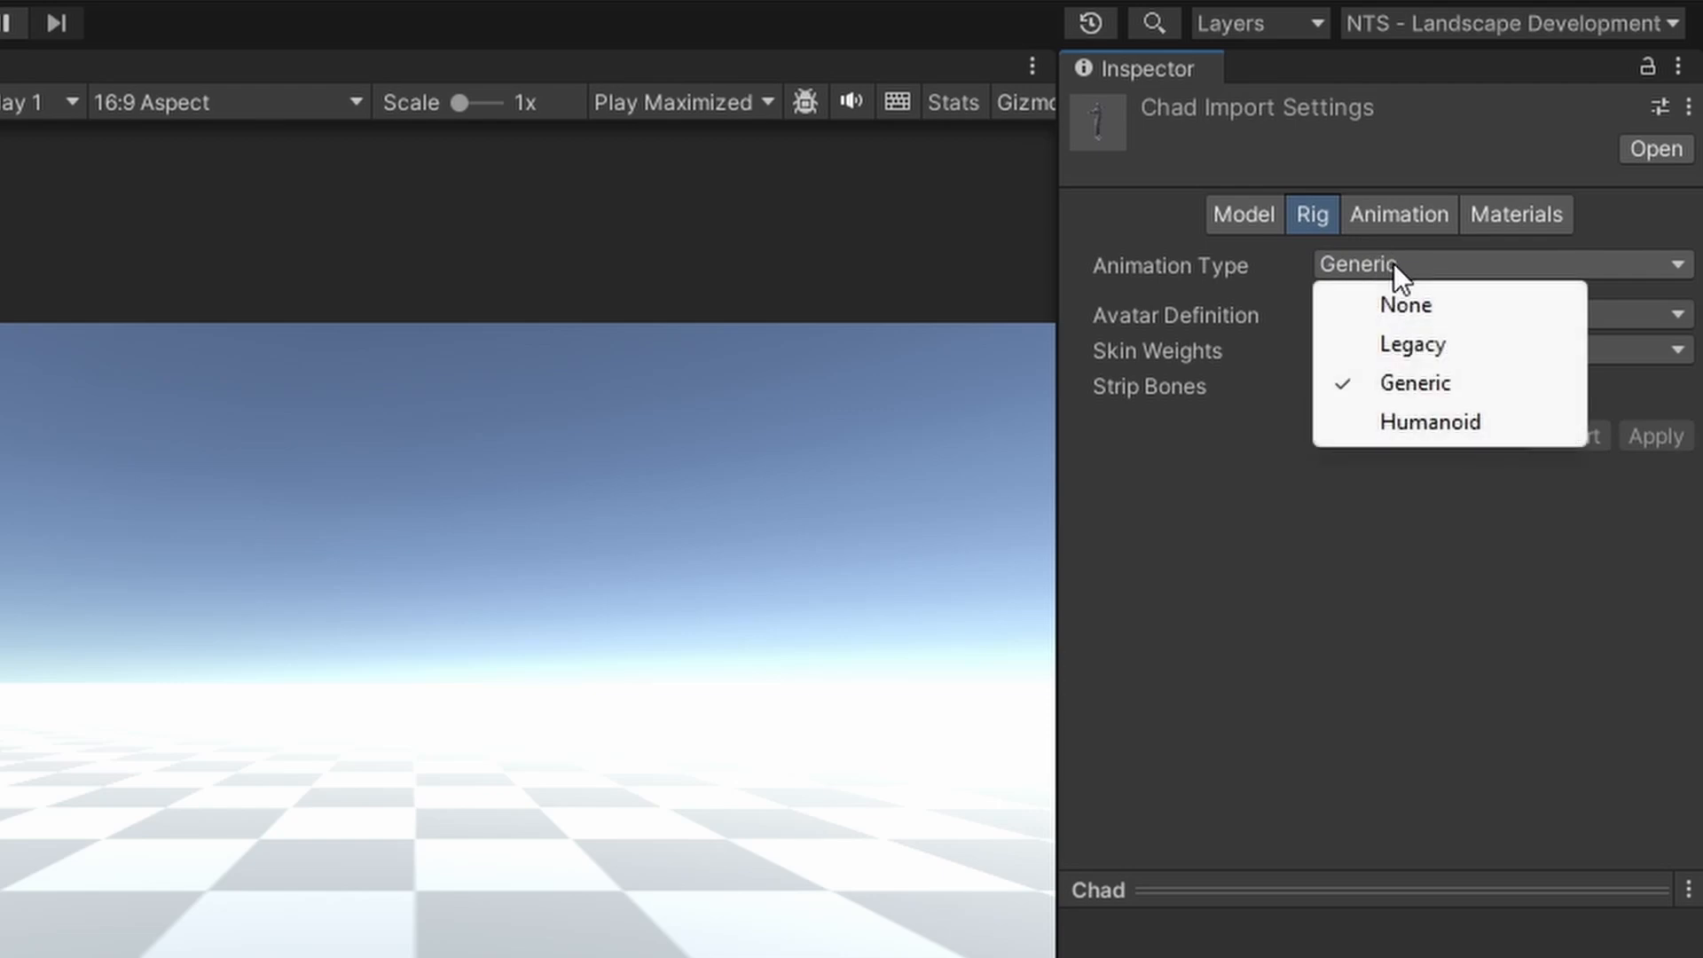
left_click(1402, 427)
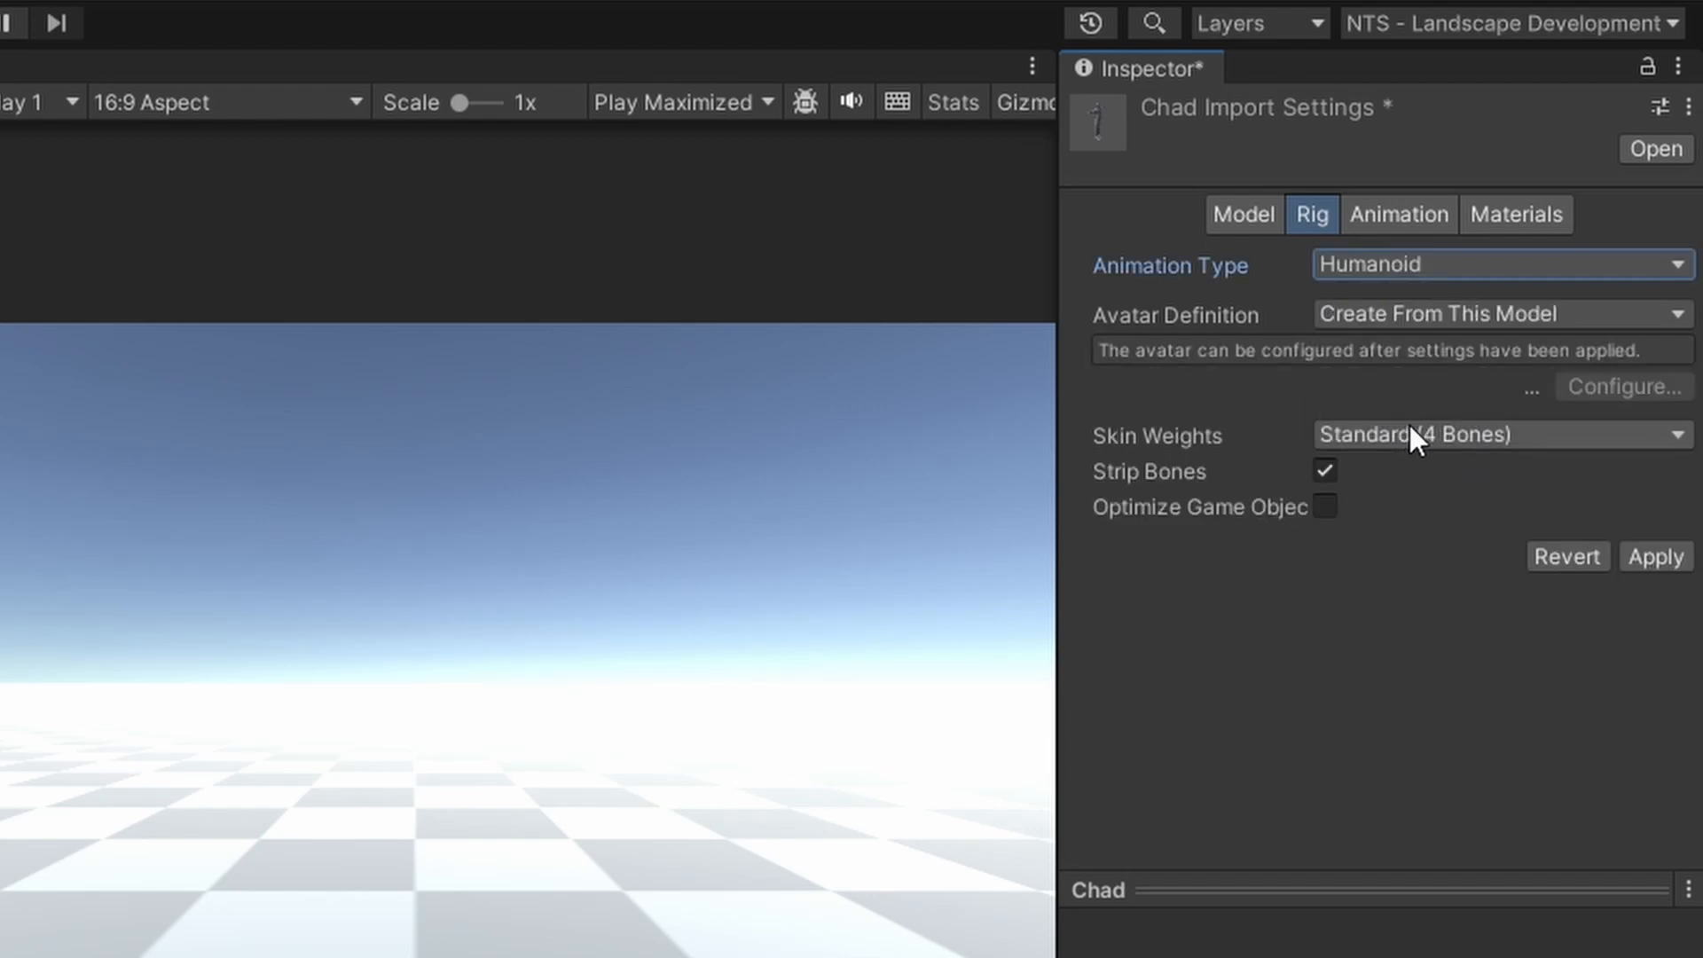
left_click(1492, 310)
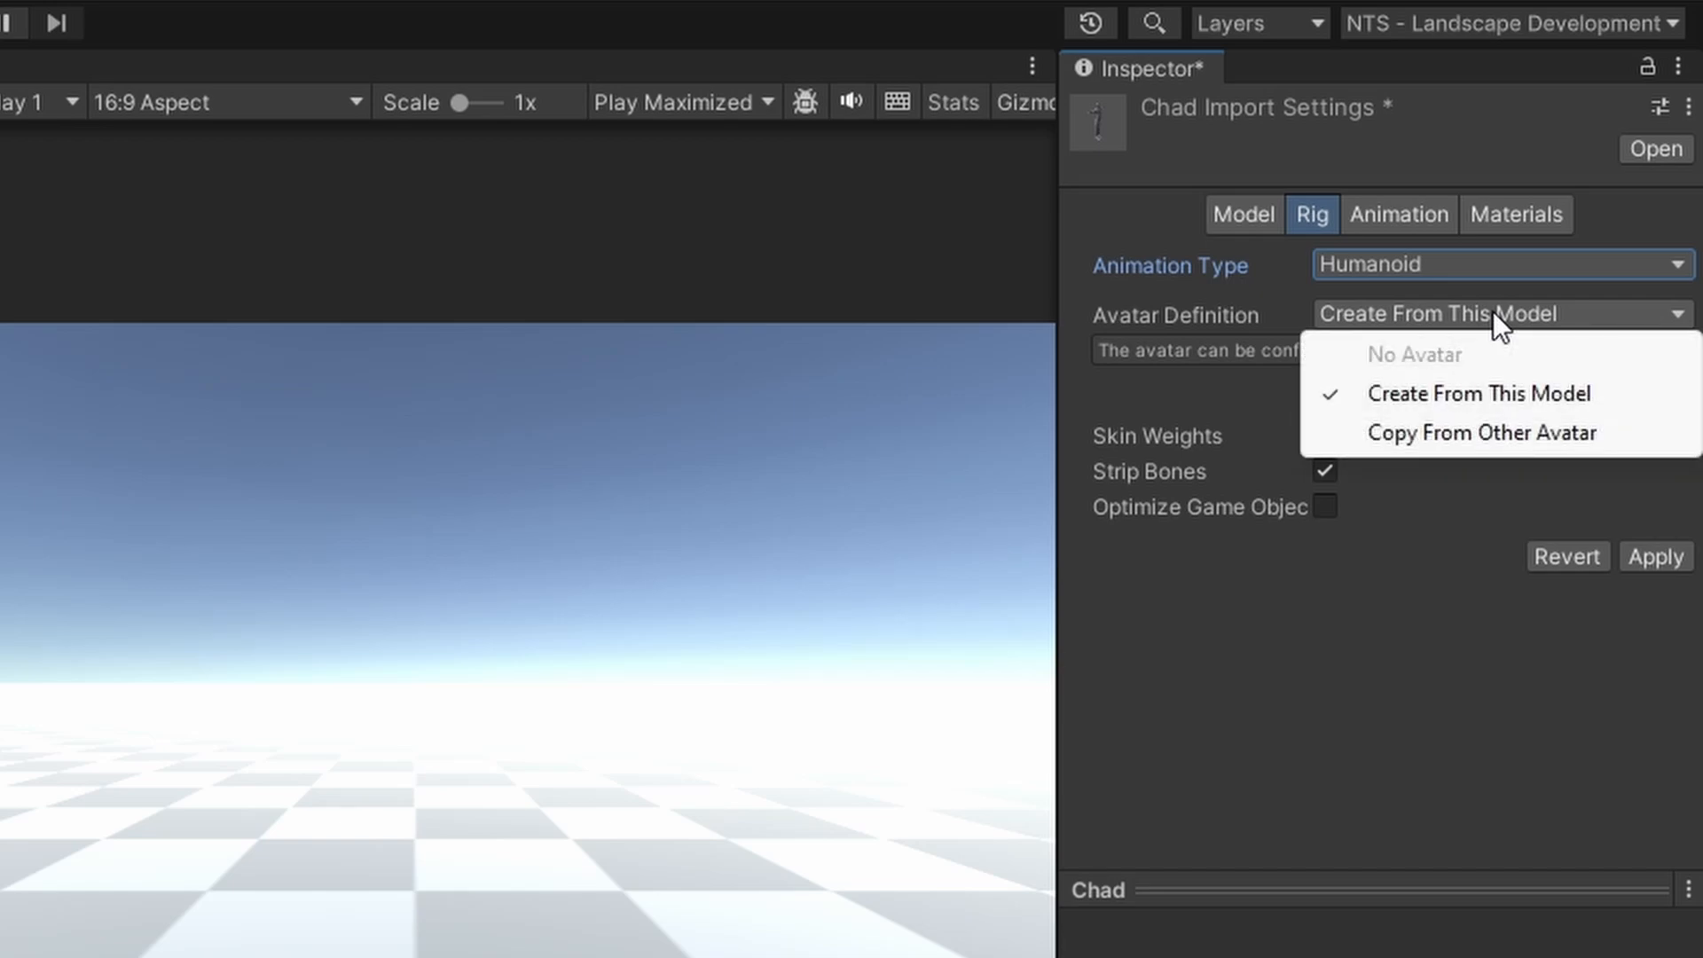
left_click(1477, 395)
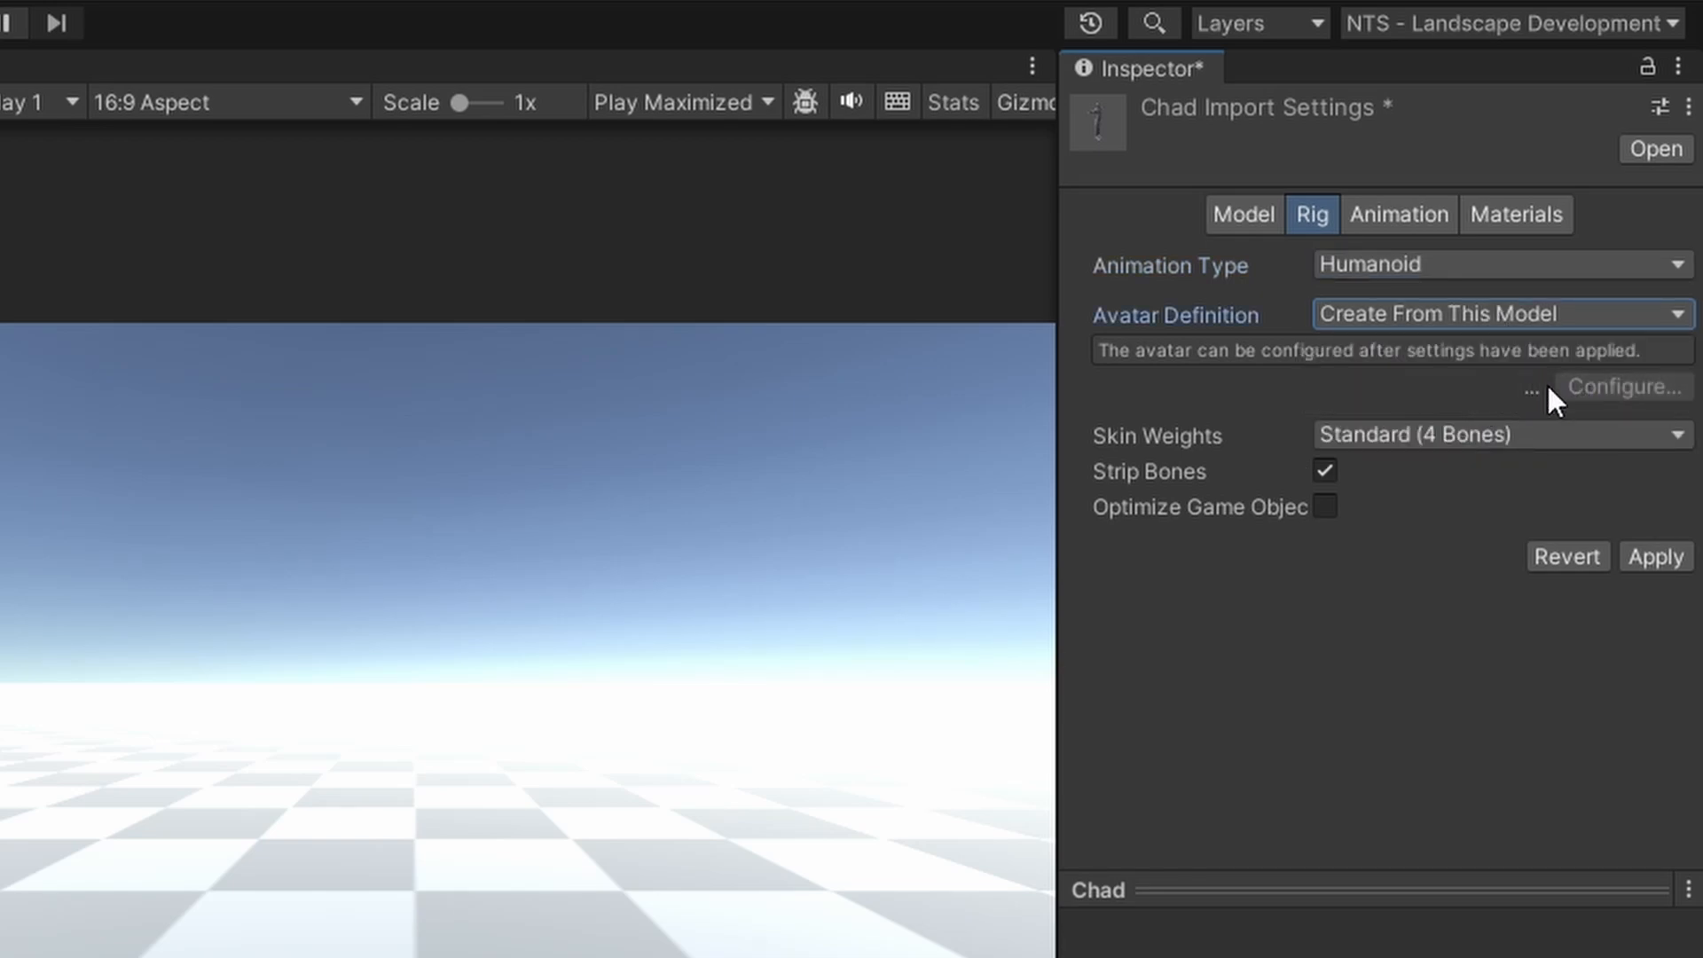
left_click(1647, 559)
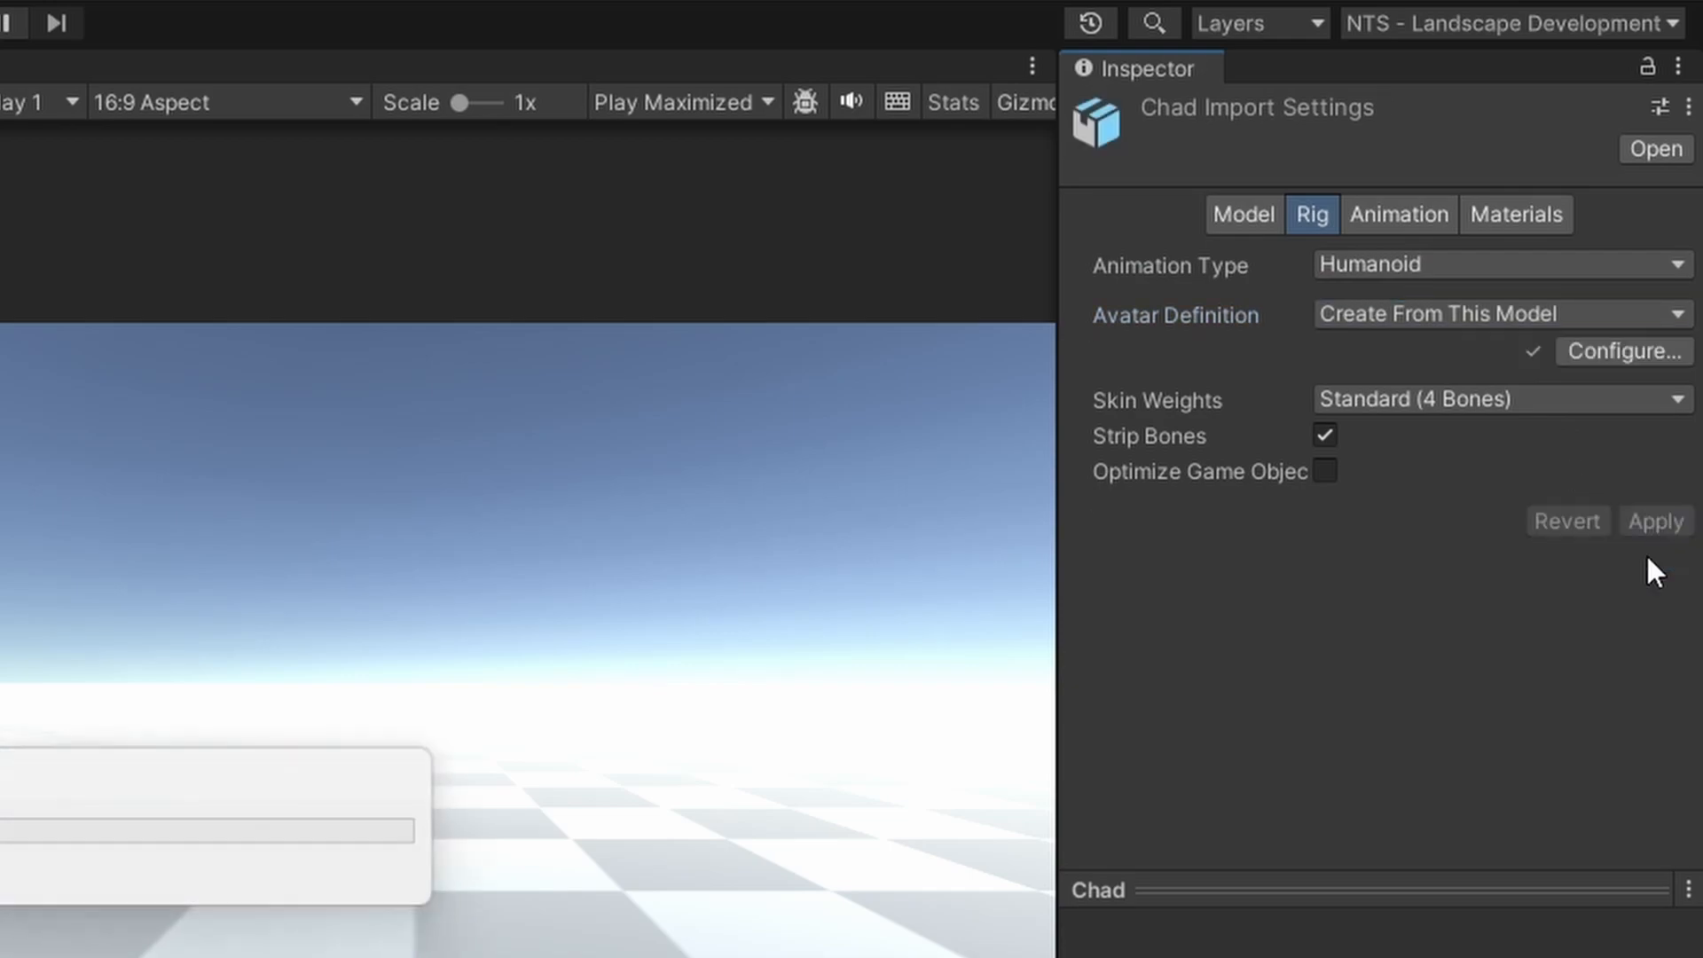
Switch Avatar Definition to Copy From Other Avatar with ChadAvatar as the source
left_click(1386, 317)
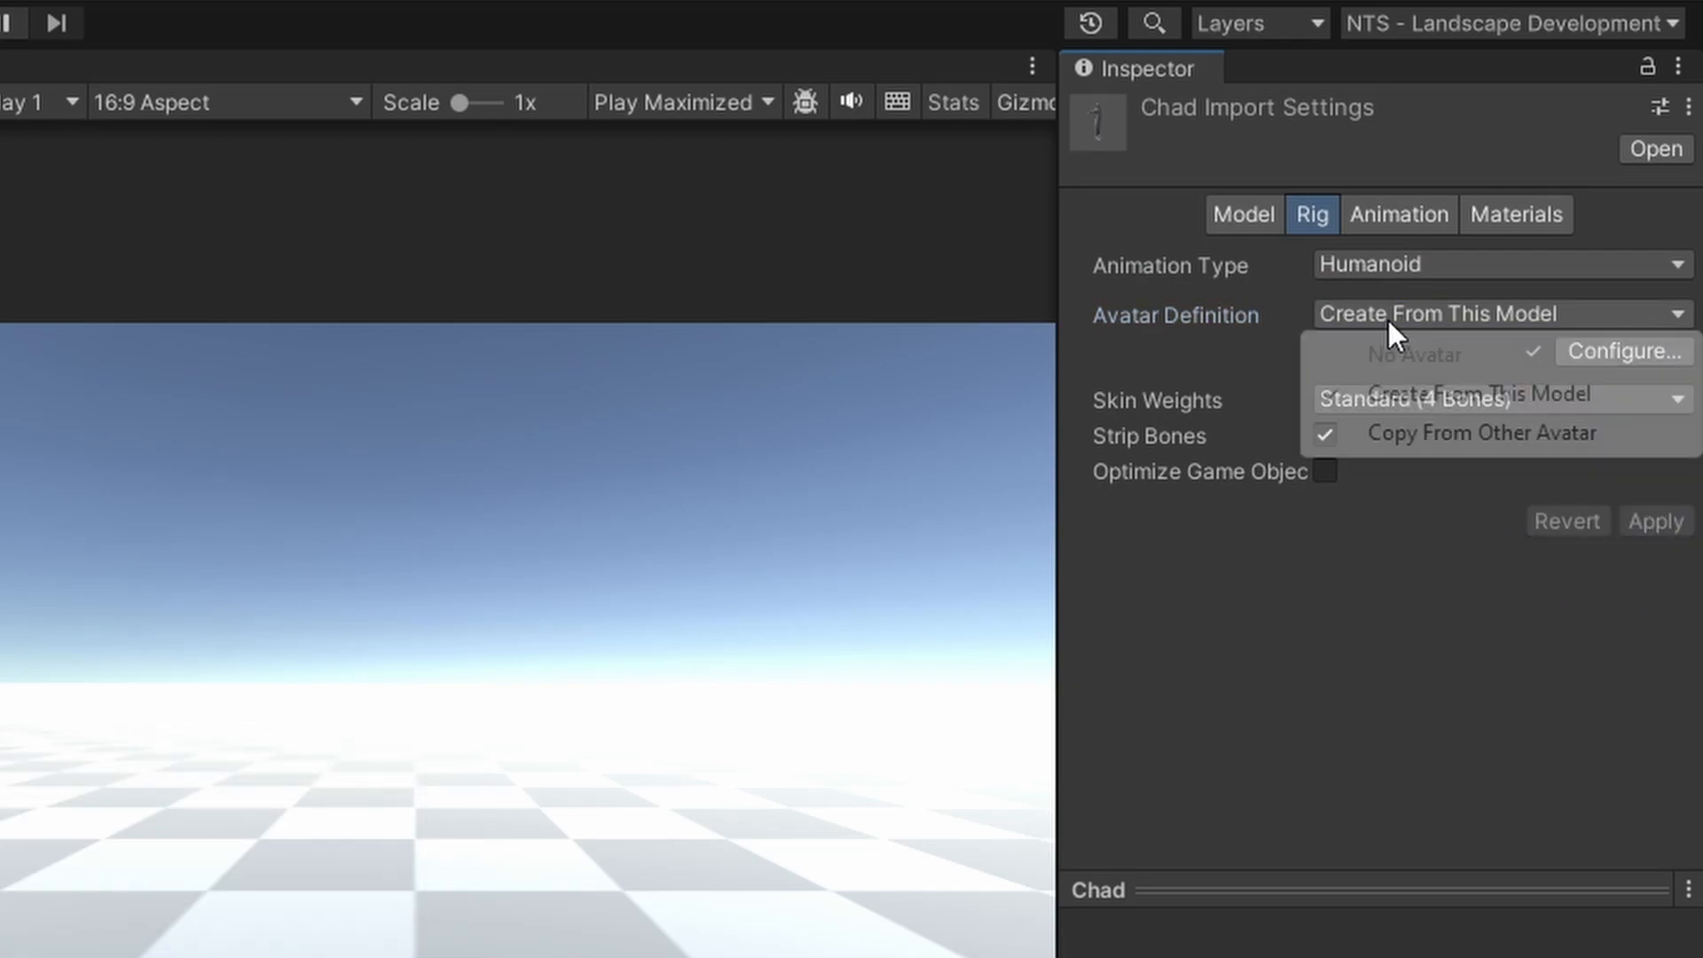
left_click(1434, 433)
left_click(1677, 449)
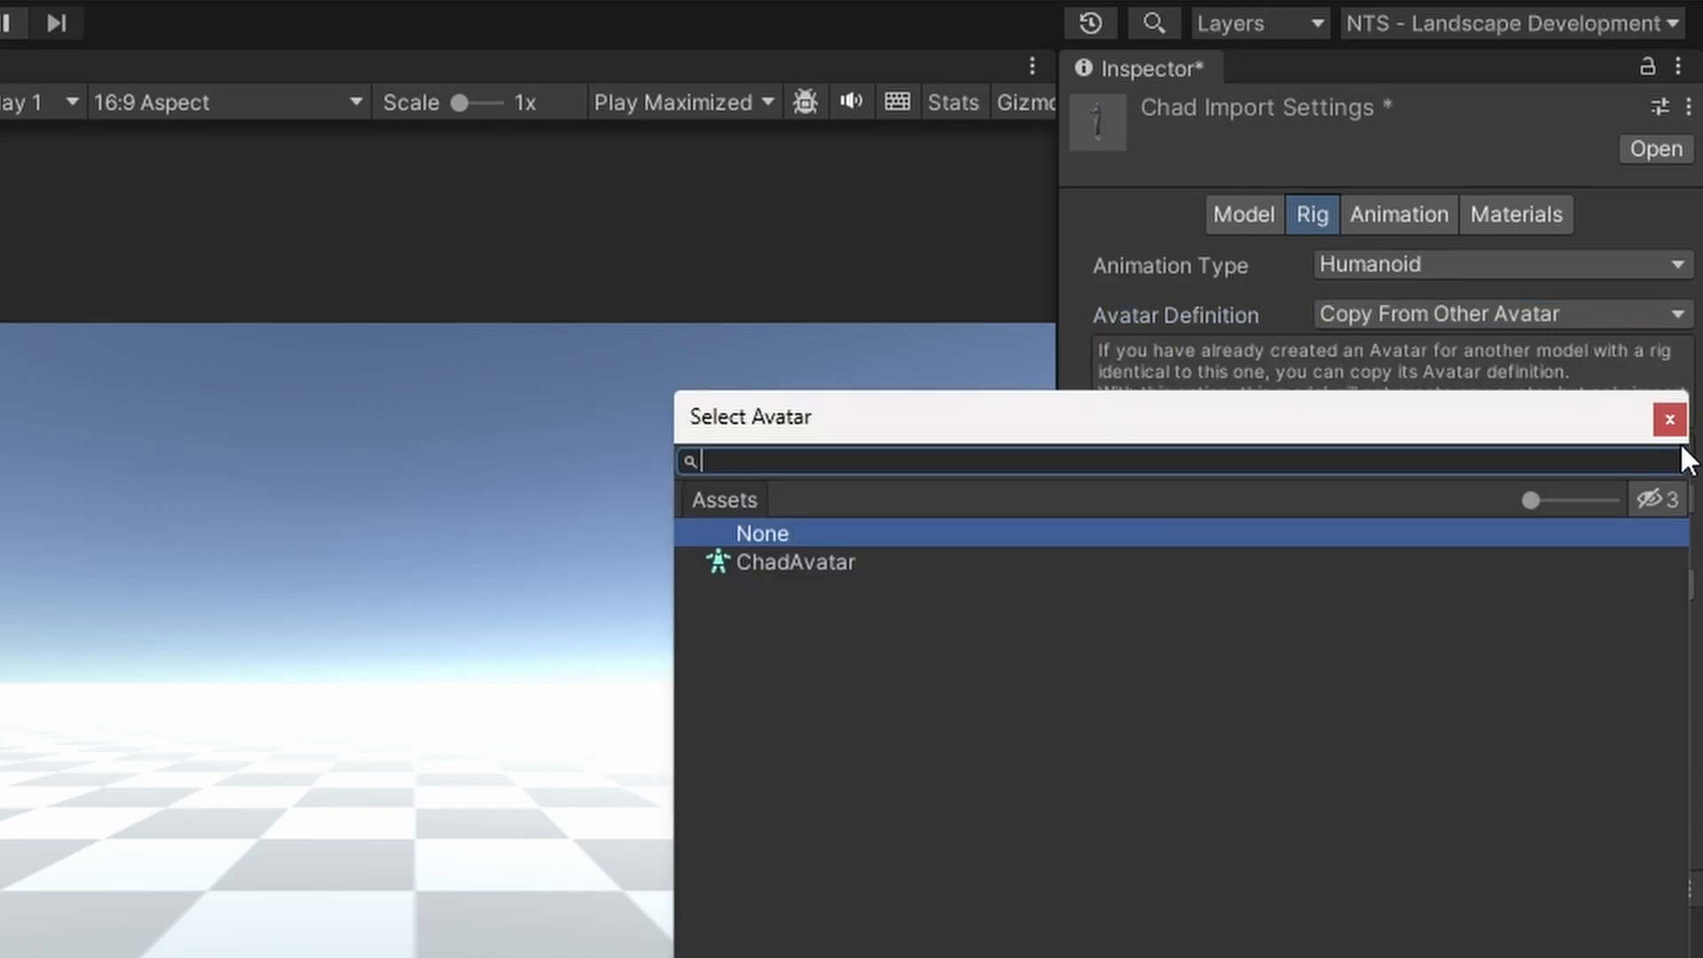
left_click(791, 562)
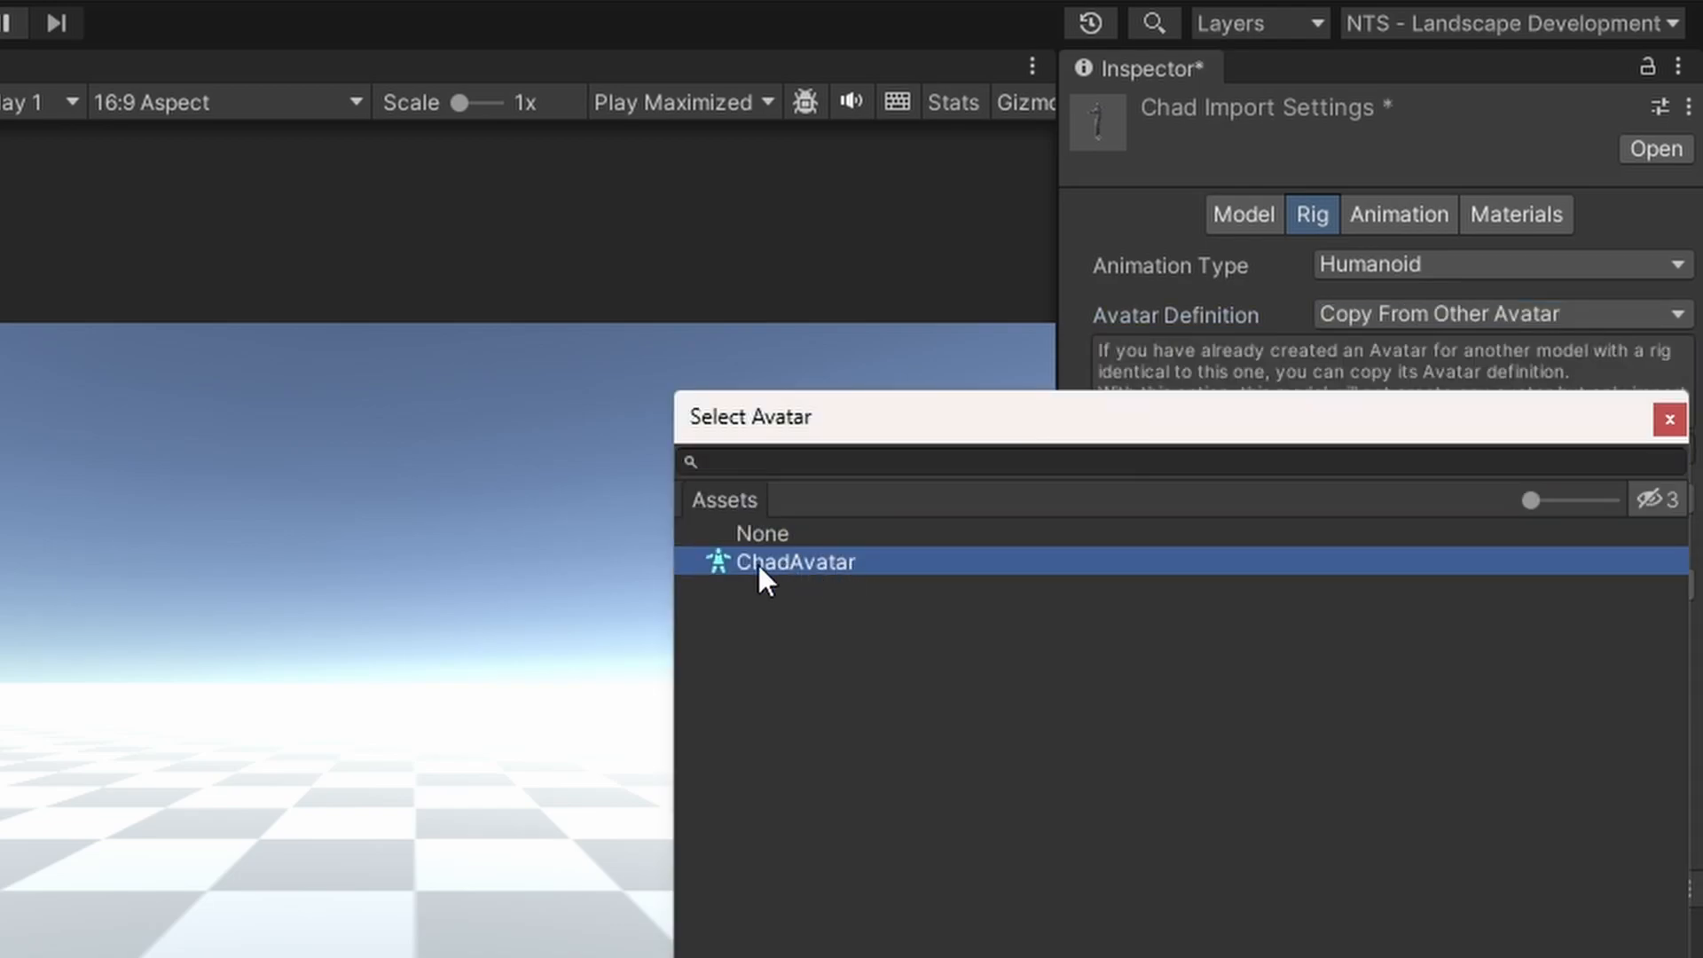
double_click(822, 562)
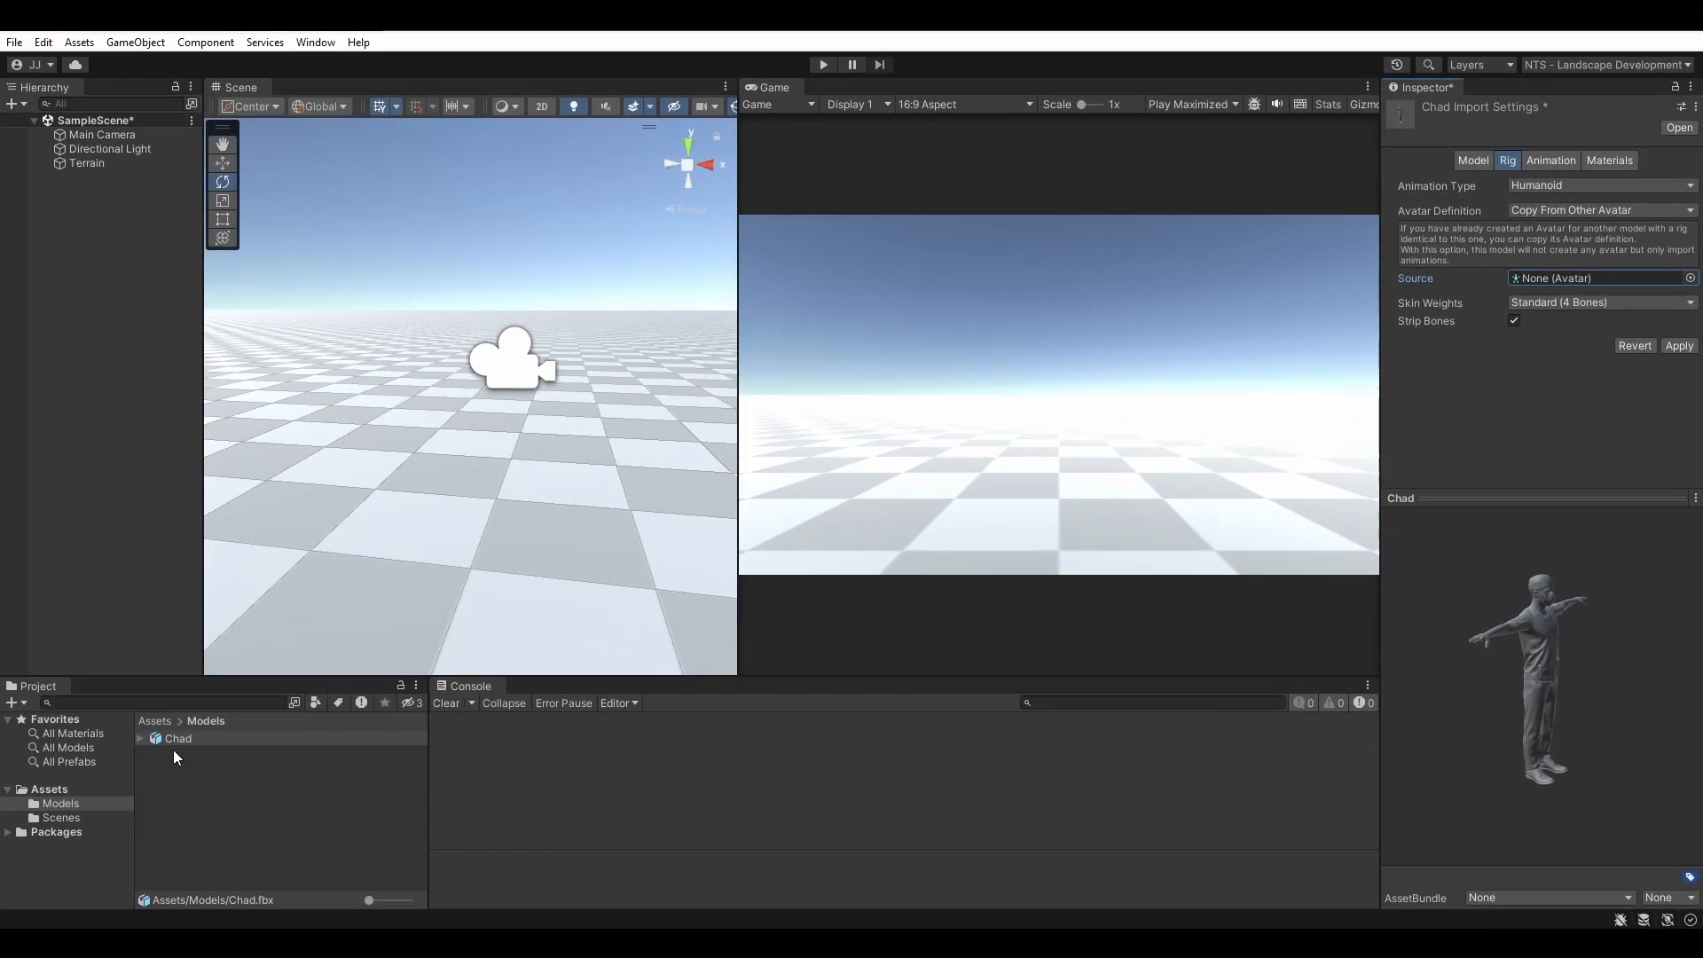
Place the Chad model into the scene and orbit the view to face its front
left_click_drag(176, 743, 63, 402)
left_click_drag(87, 338, 87, 337)
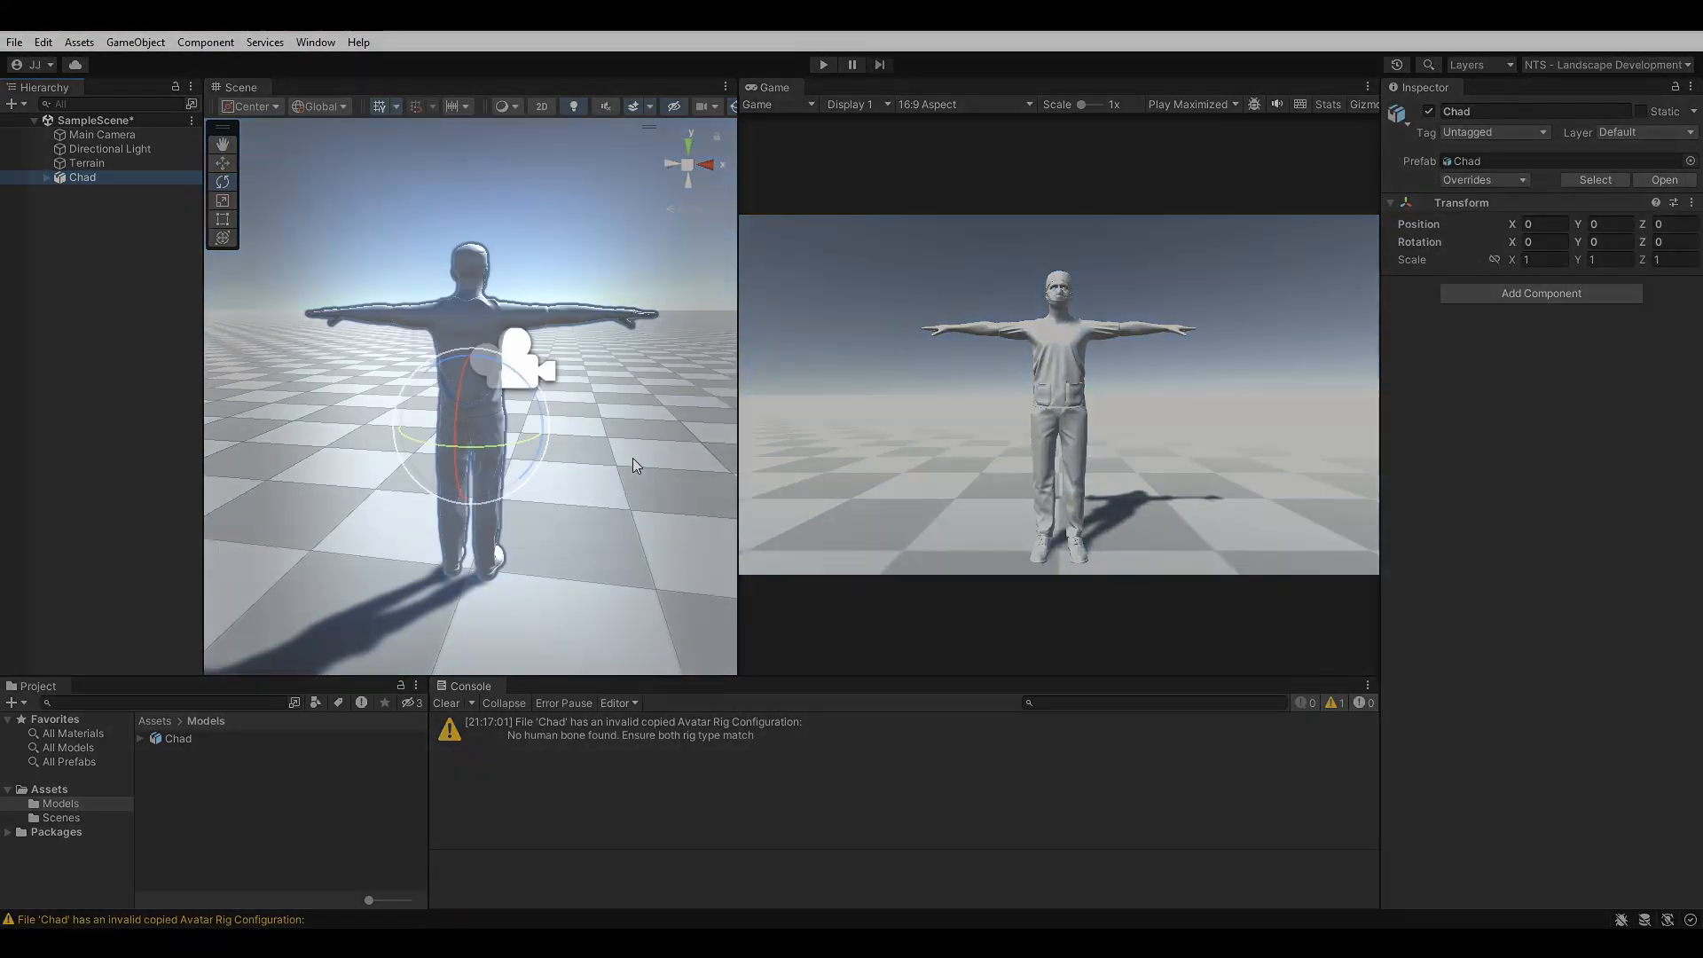
left_click_drag(631, 457, 1525, 452, "alt")
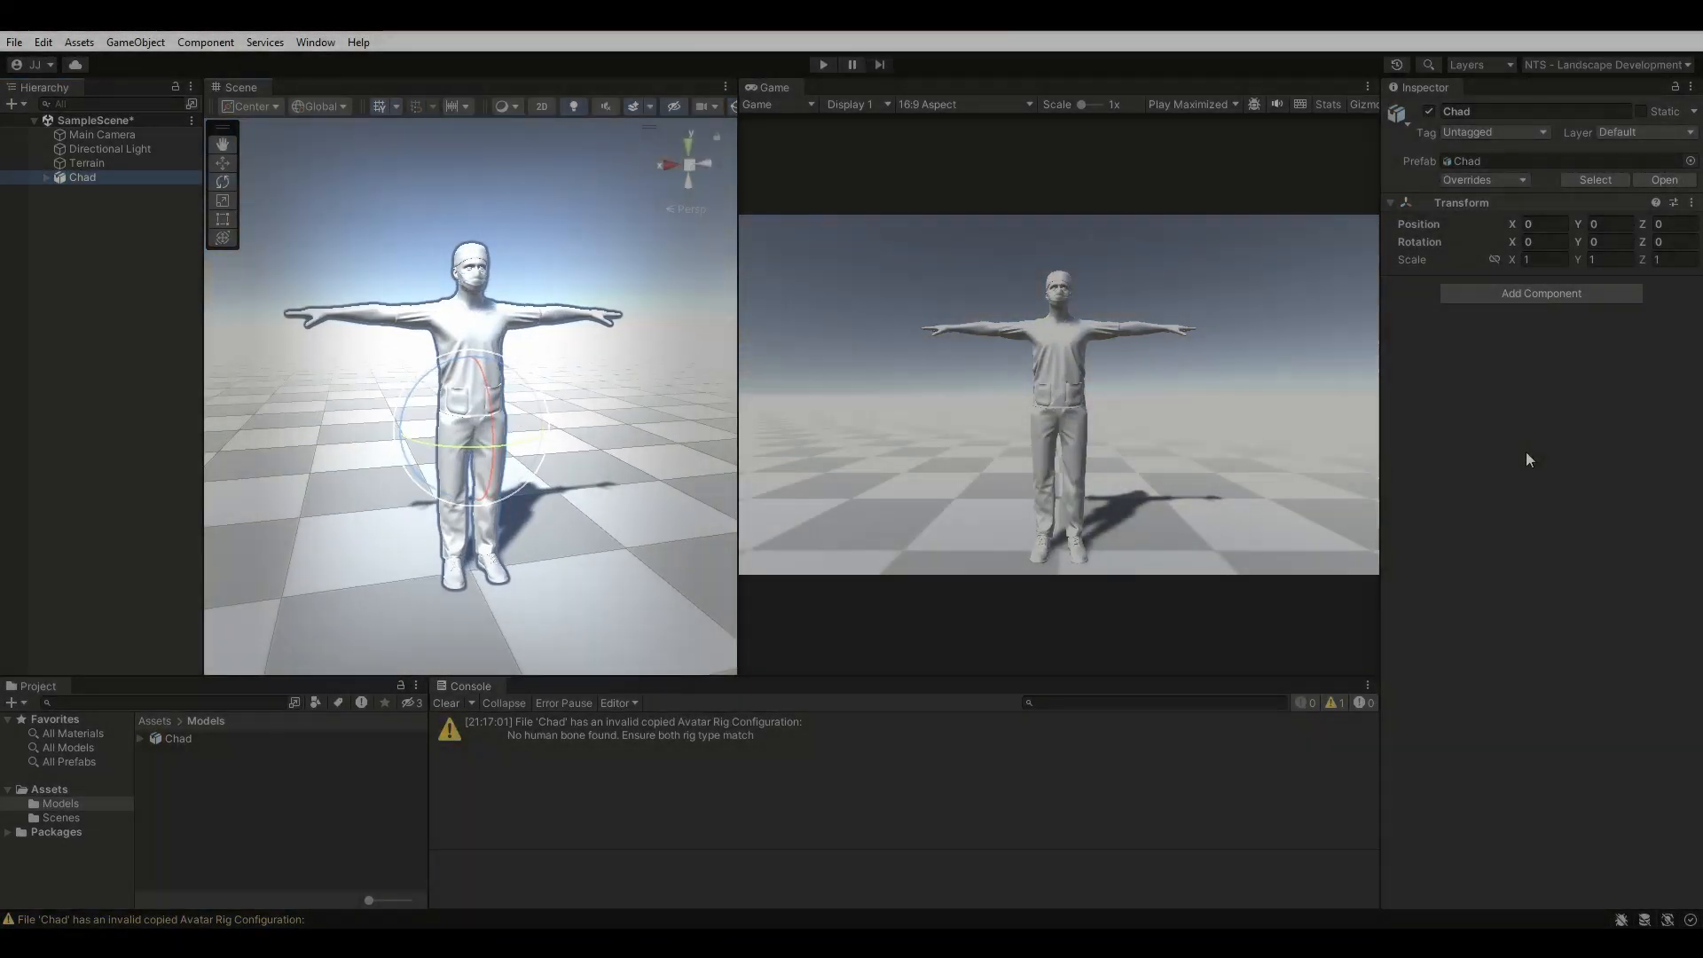
Reset Chad's Avatar Definition to Create From This Model, apply, then start Extract Textures
left_click(182, 740)
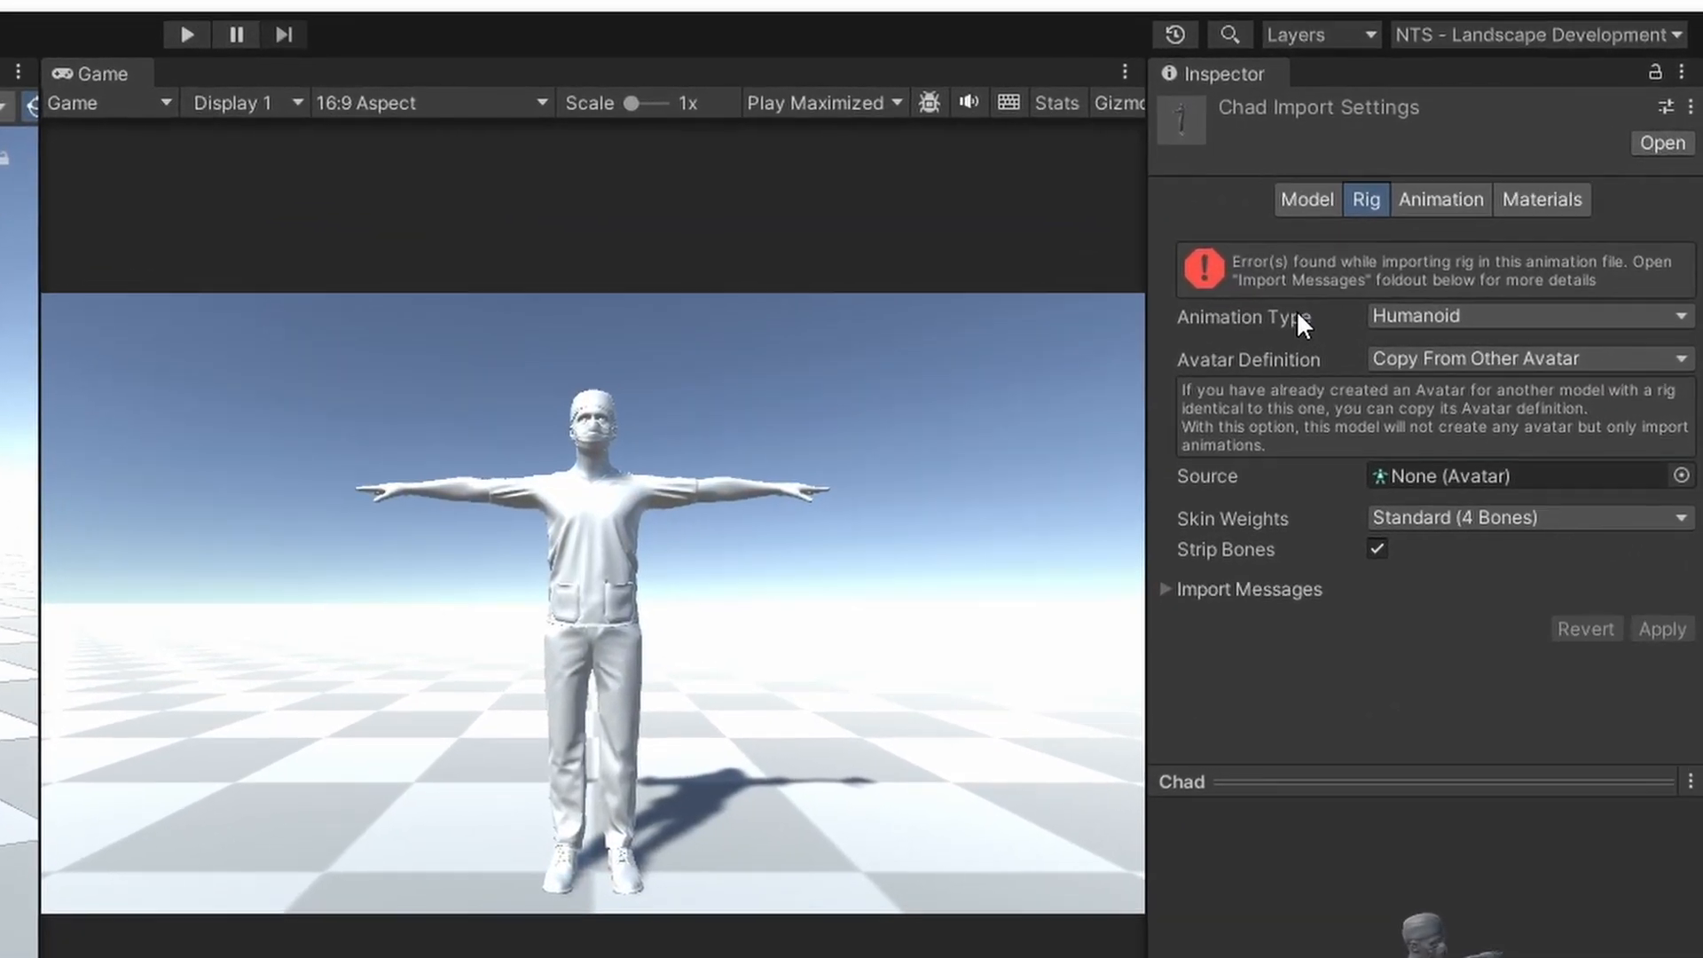
left_click(1518, 254)
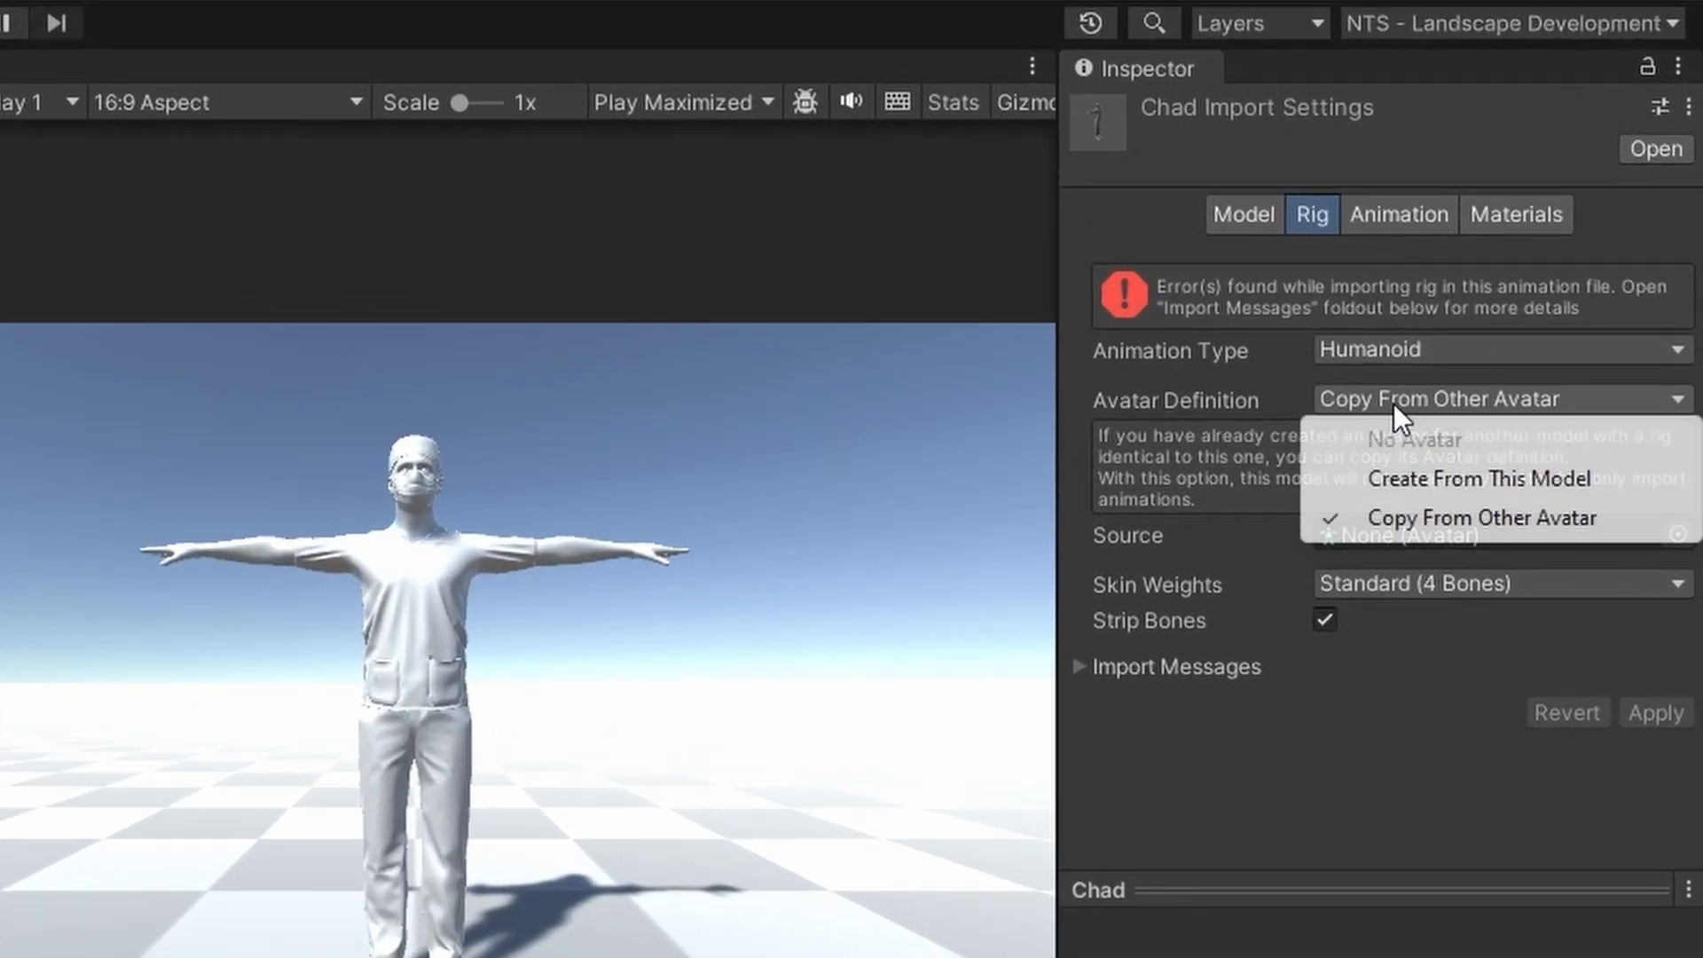
left_click(1401, 476)
left_click(1653, 684)
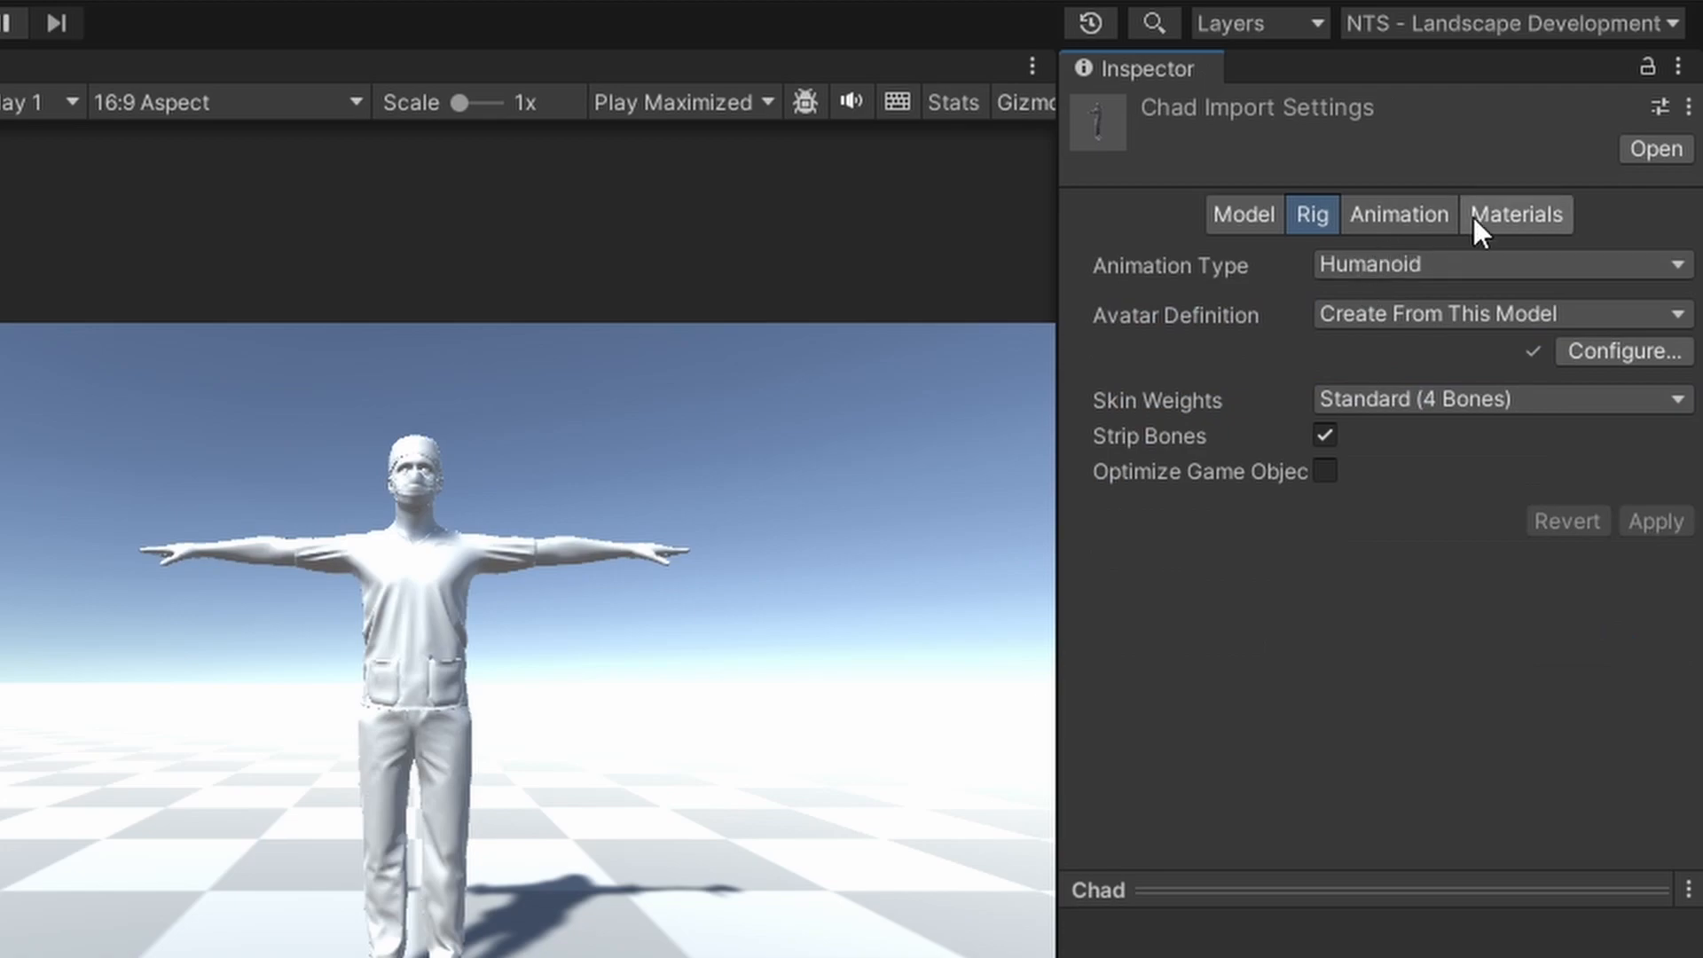
left_click(1519, 216)
left_click(1498, 337)
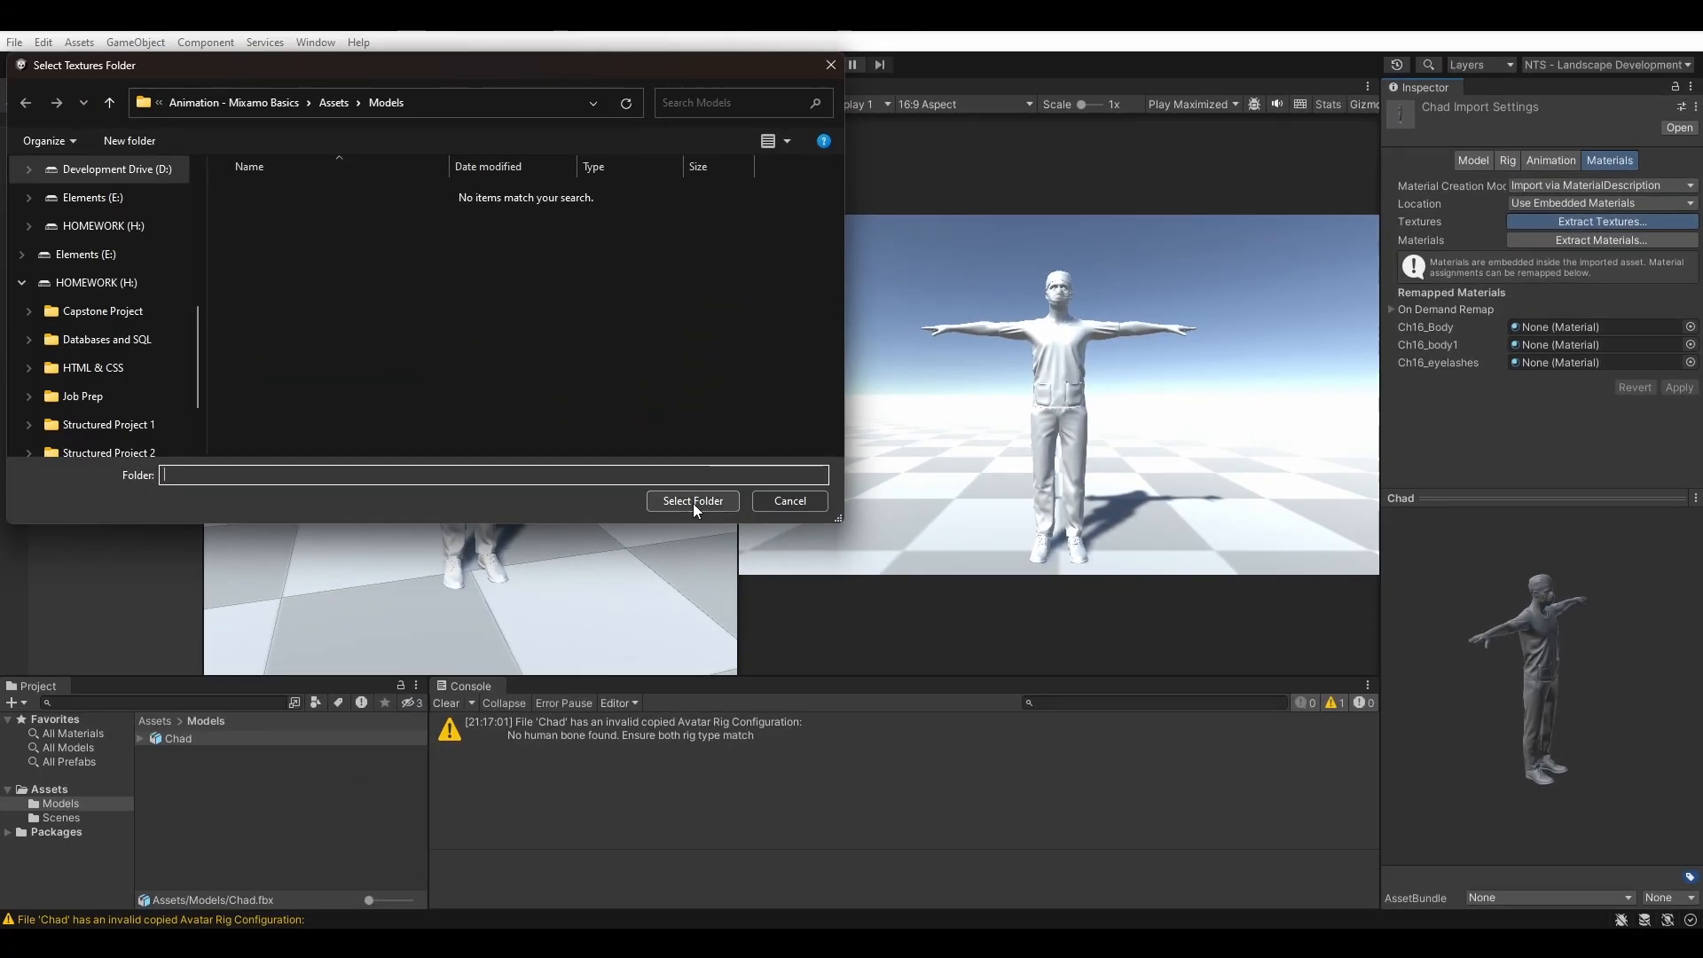
Extract Chad's textures into the Models folder and fix the normal map texture settings
left_click(694, 502)
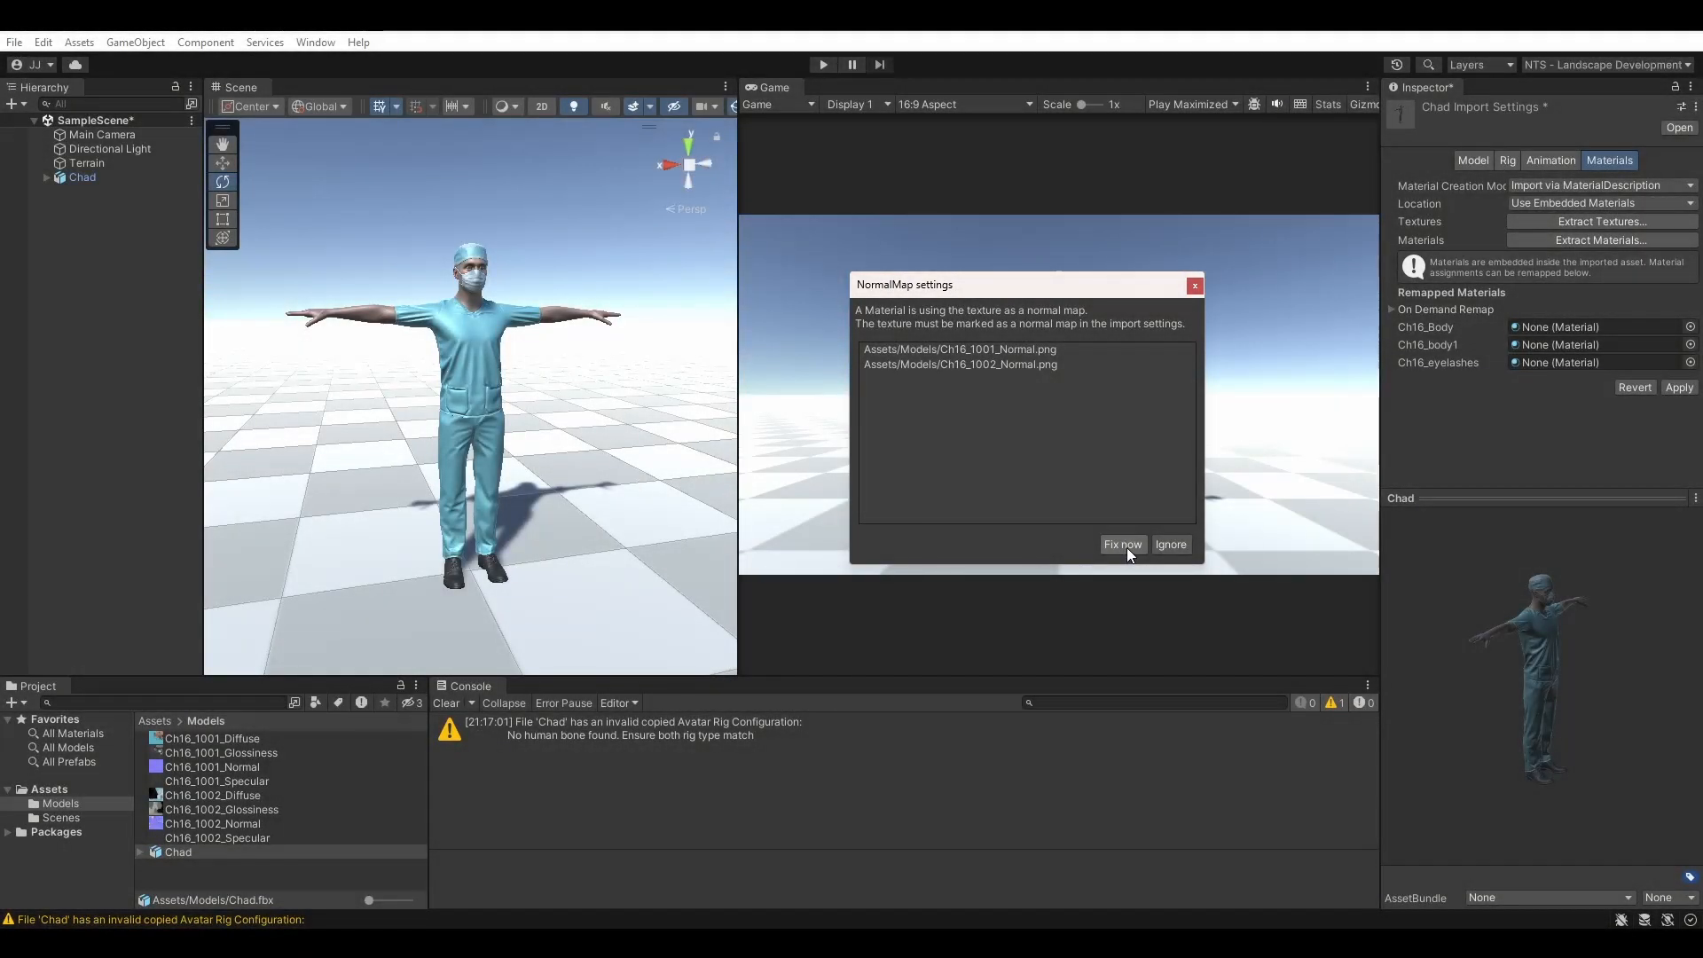
left_click(1125, 545)
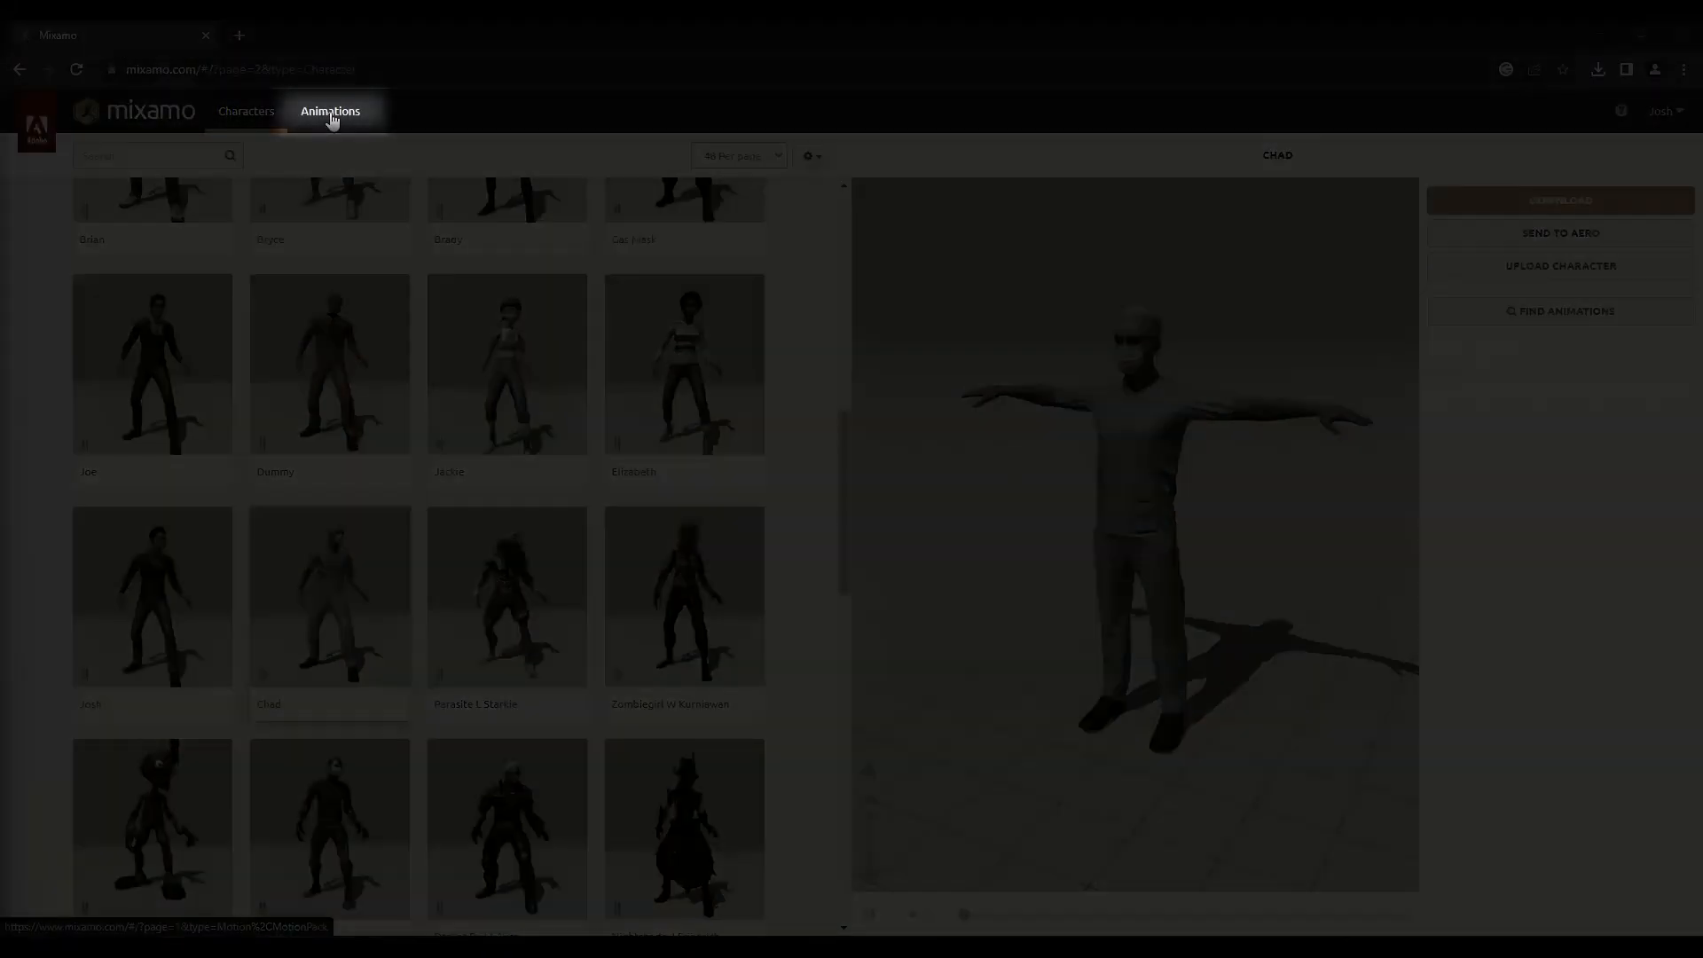
Search Mixamo's Animations for 'Waving' and apply a Waving animation to Chad
left_click(331, 114)
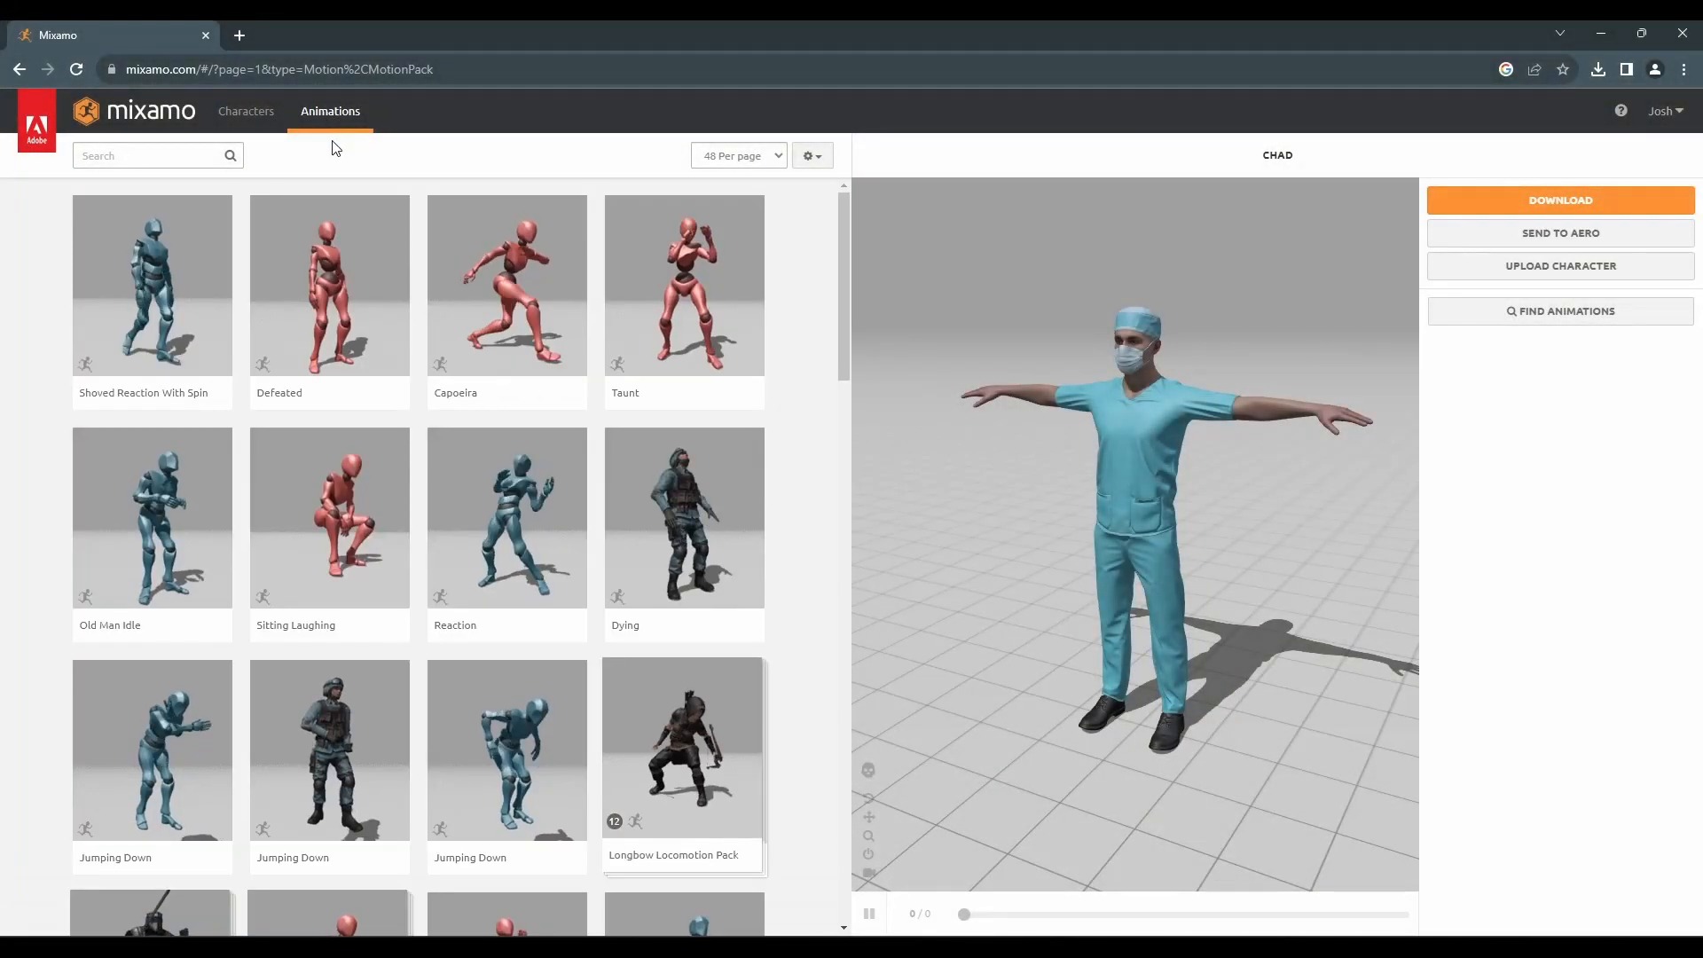
left_click(183, 157)
type("Waving")
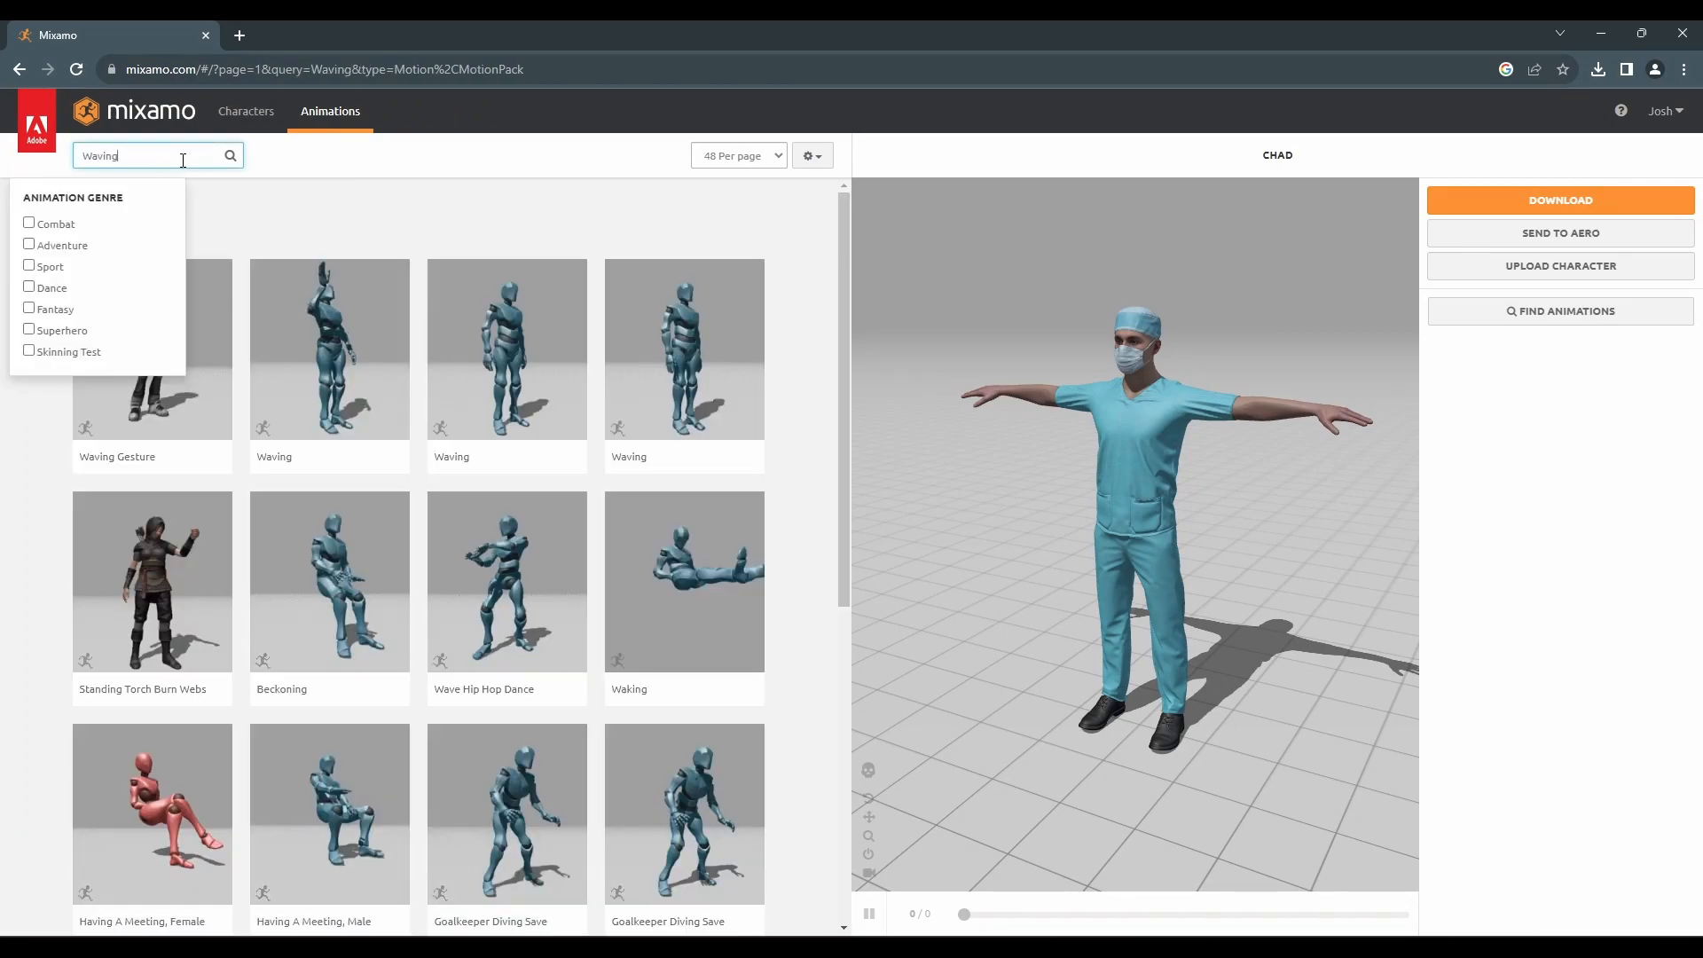
left_click(660, 345)
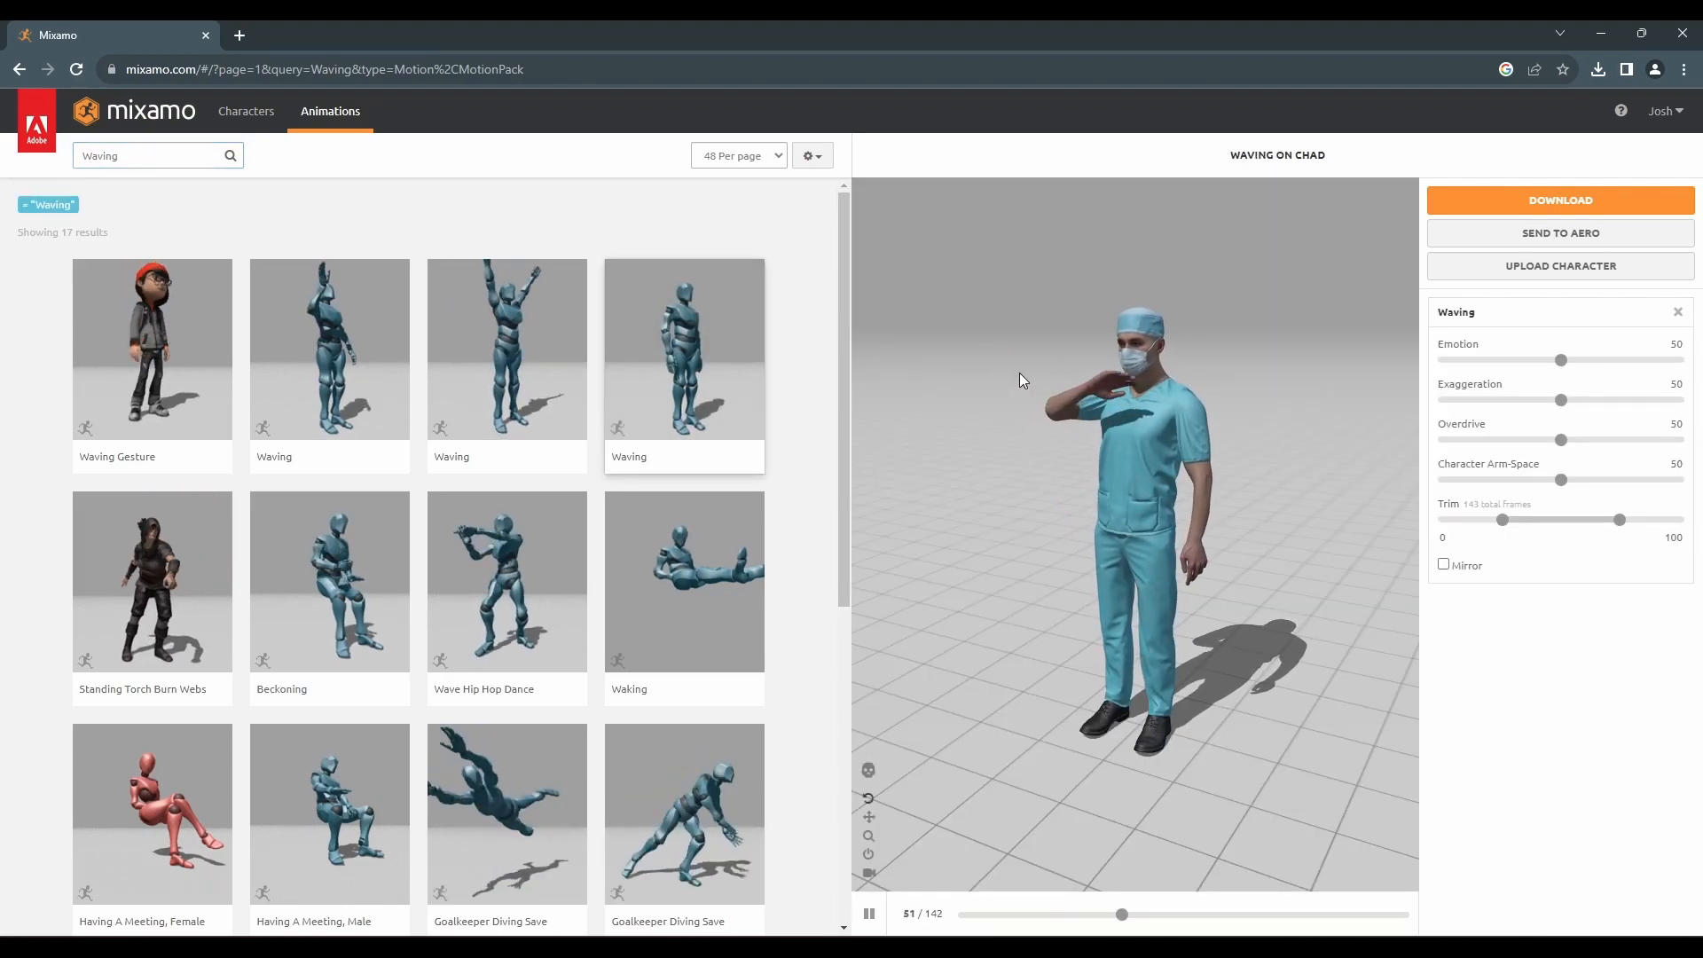
Download the Waving animation as FBX for Unity, Without Skin, 60 fps, no keyframe reduction
left_click(1520, 206)
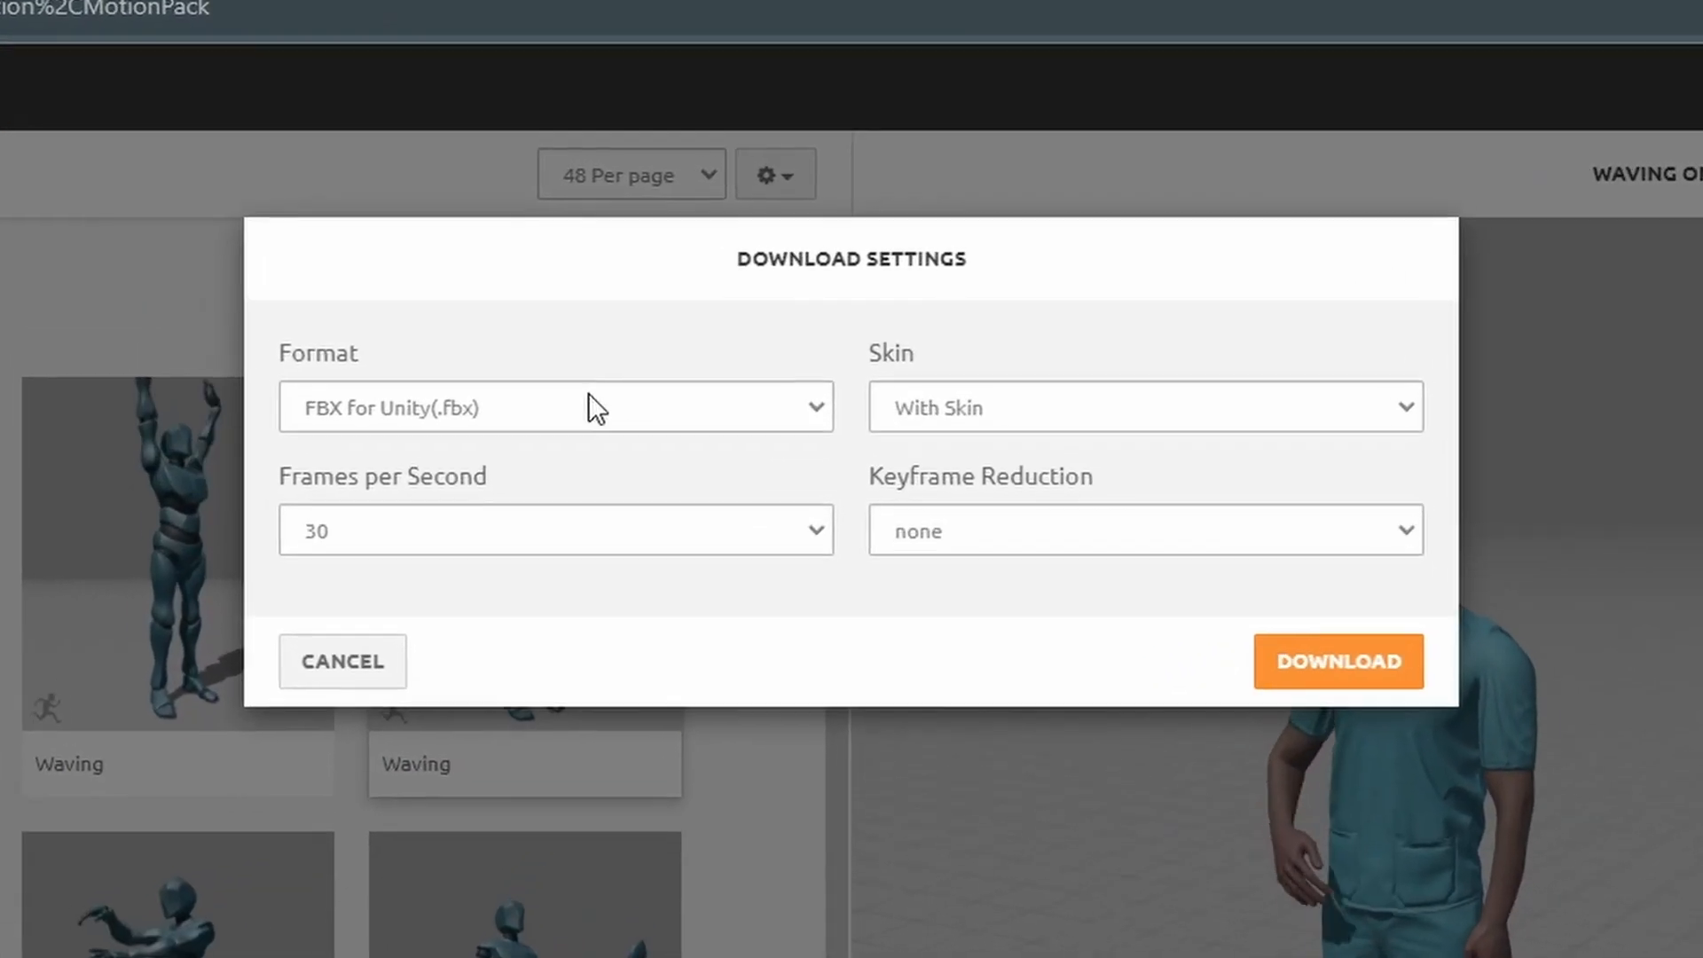
left_click(704, 267)
left_click(422, 509)
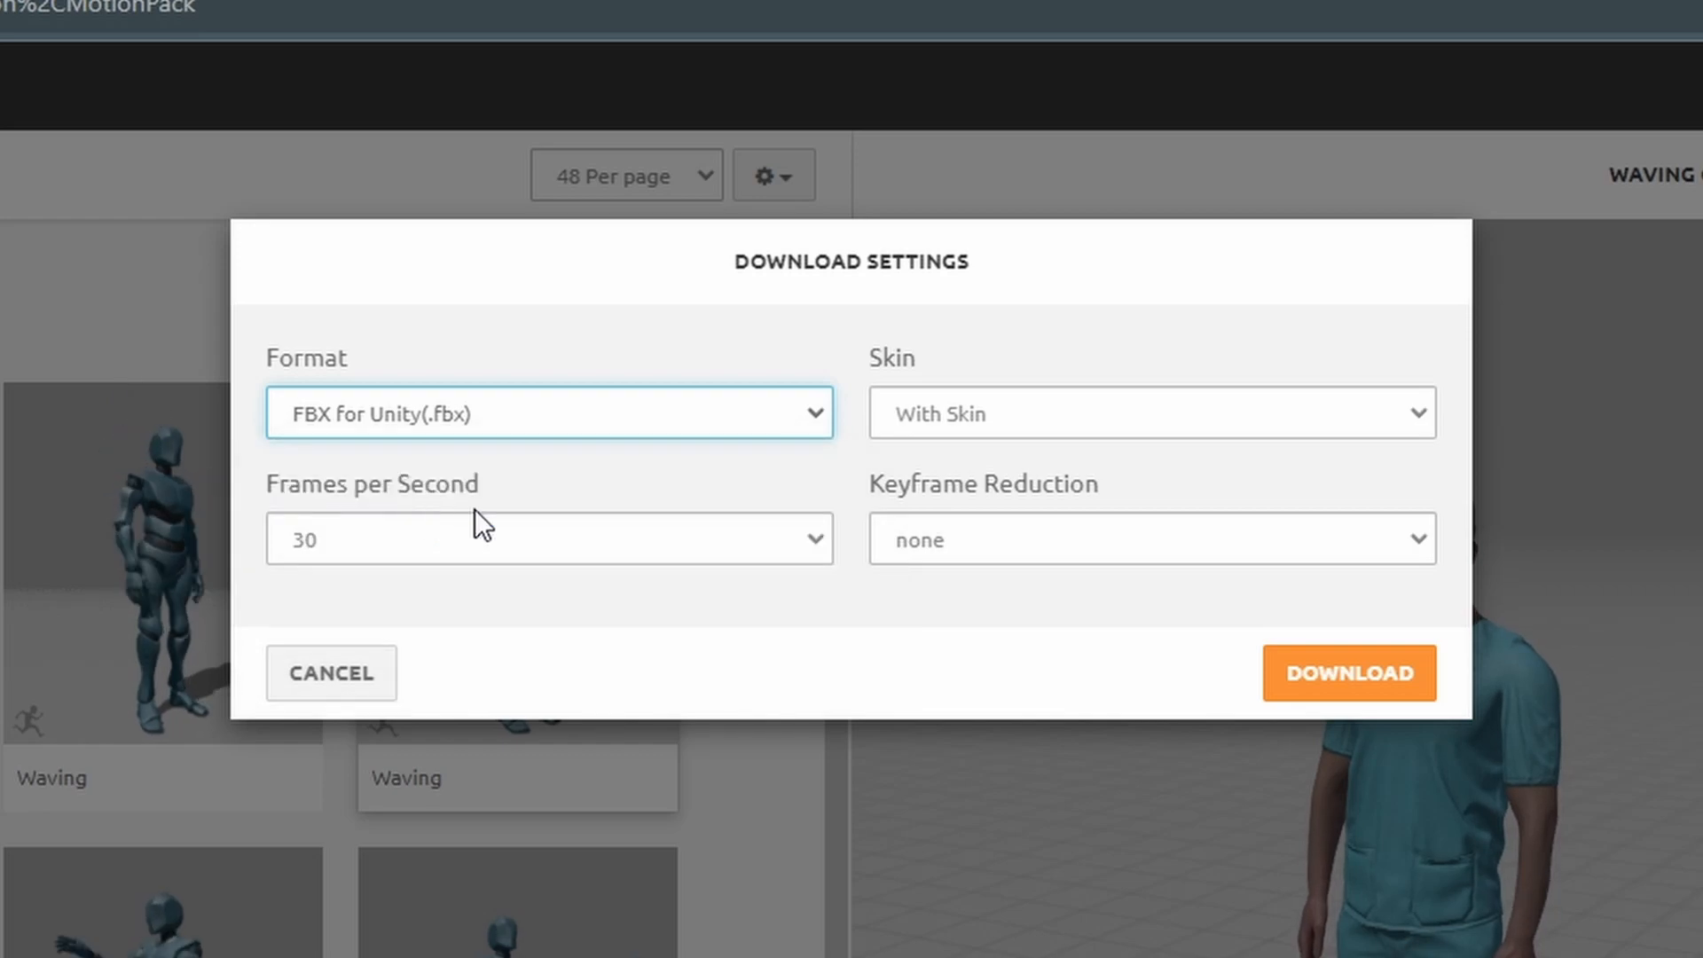
left_click(1047, 419)
left_click(1006, 470)
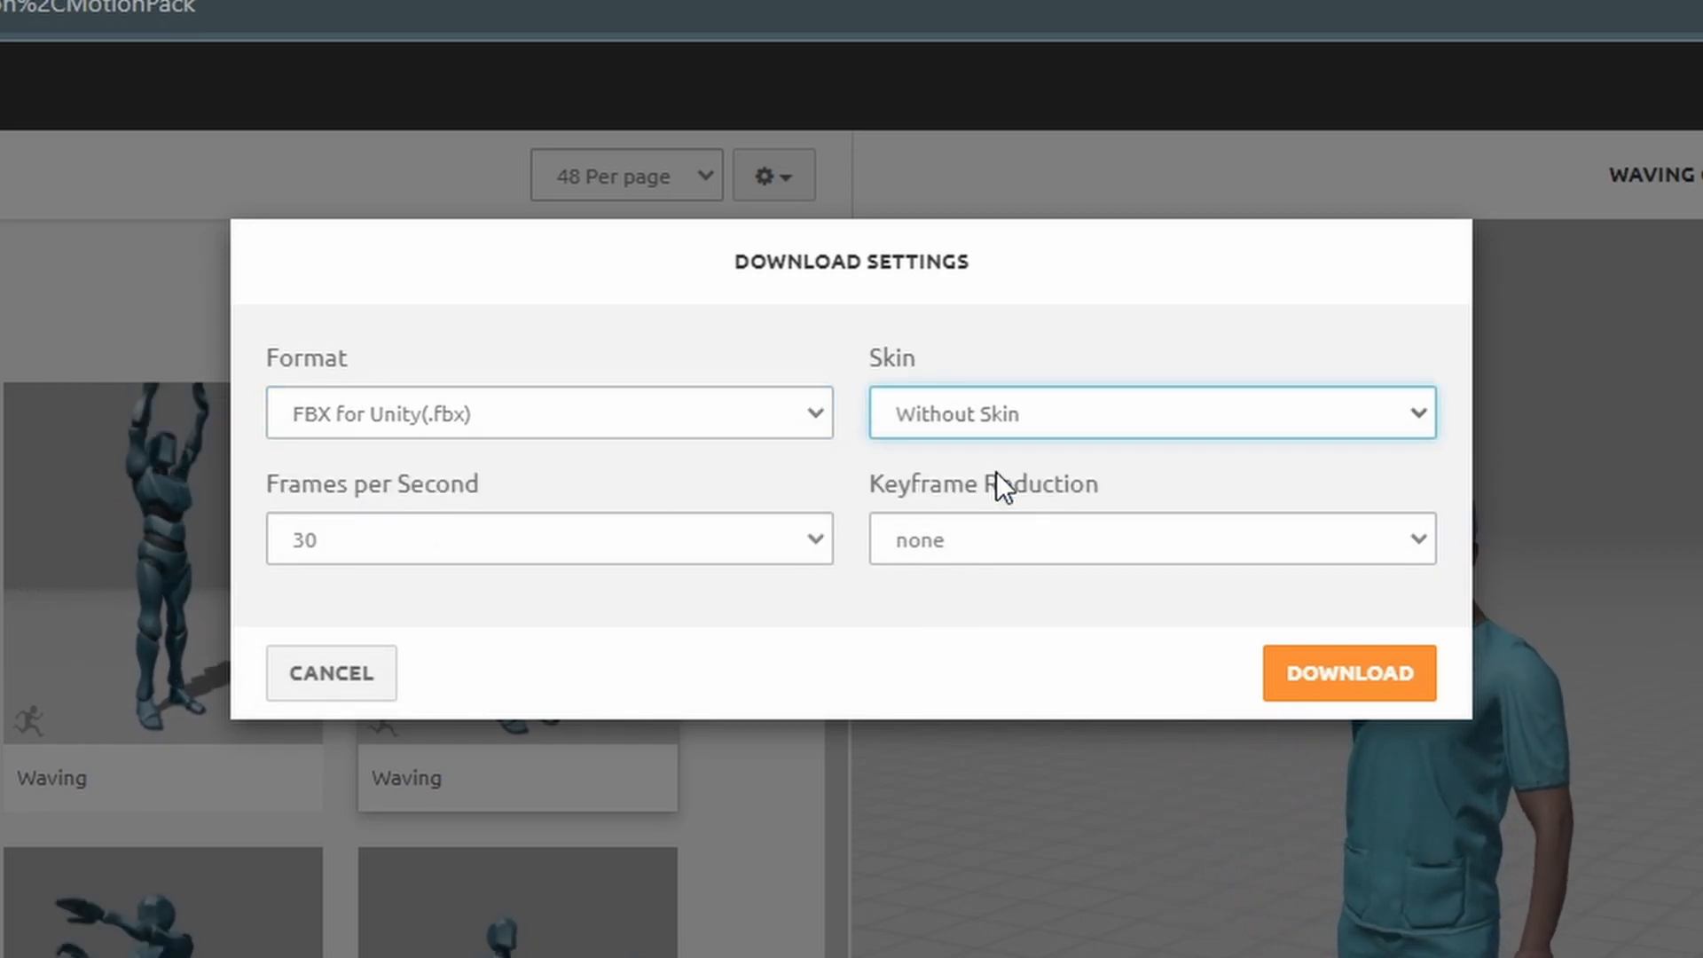
left_click(457, 546)
left_click(406, 610)
left_click(1115, 537)
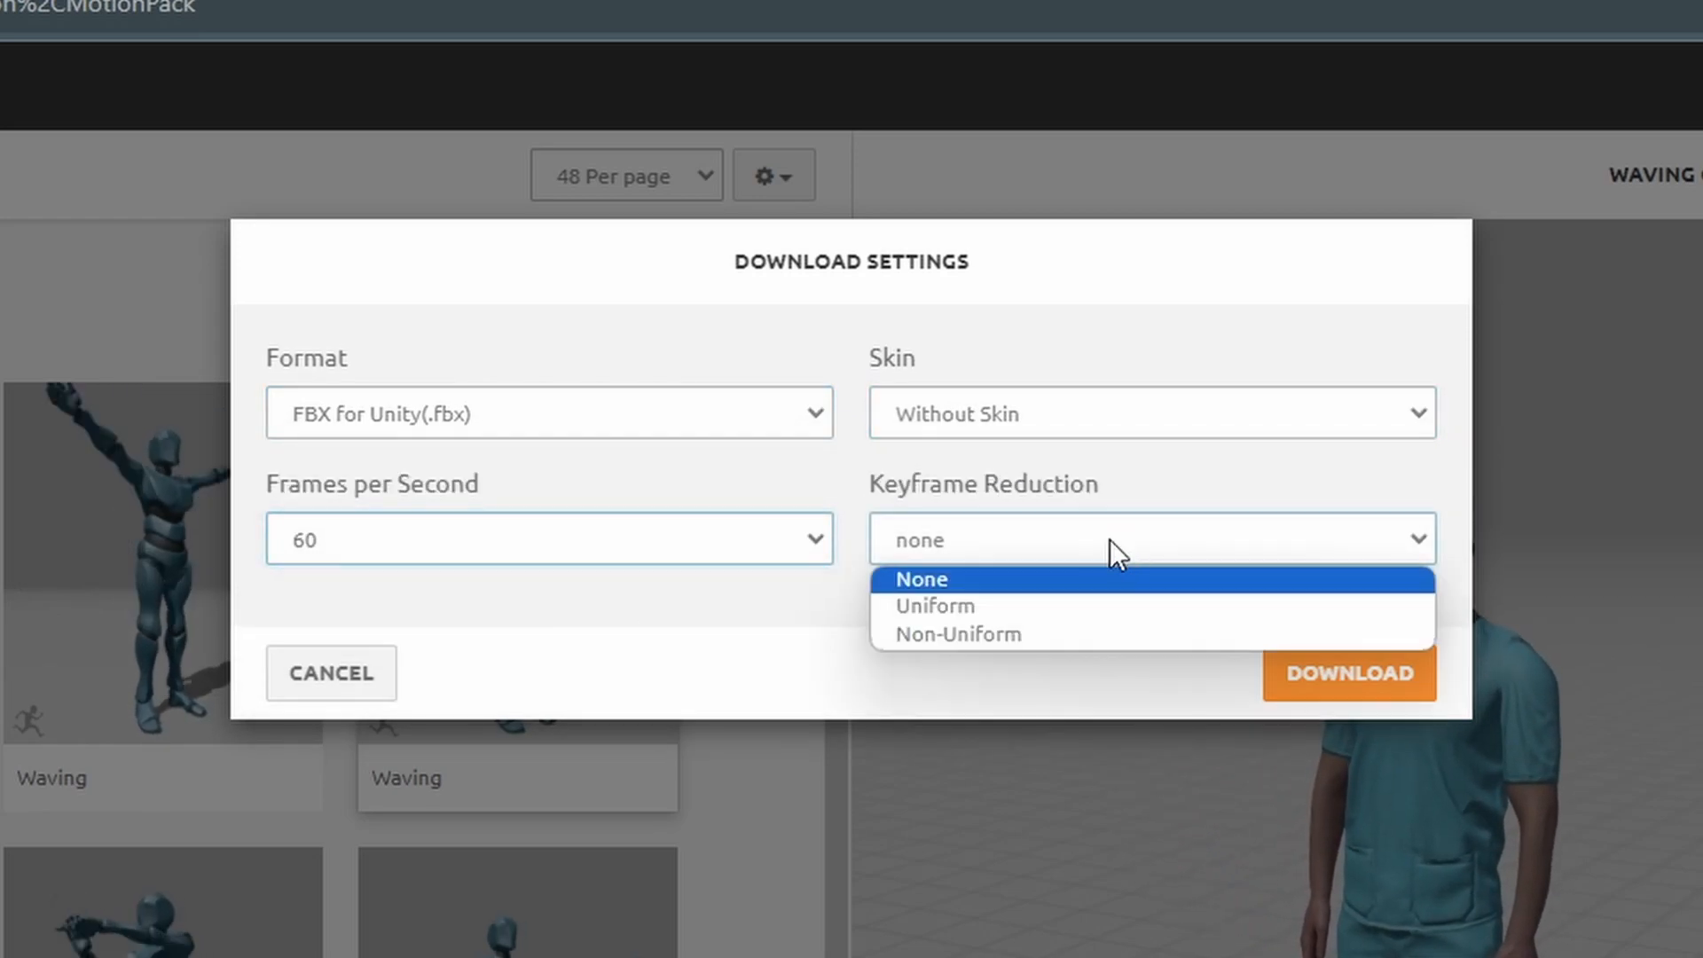
left_click(970, 580)
left_click(1326, 684)
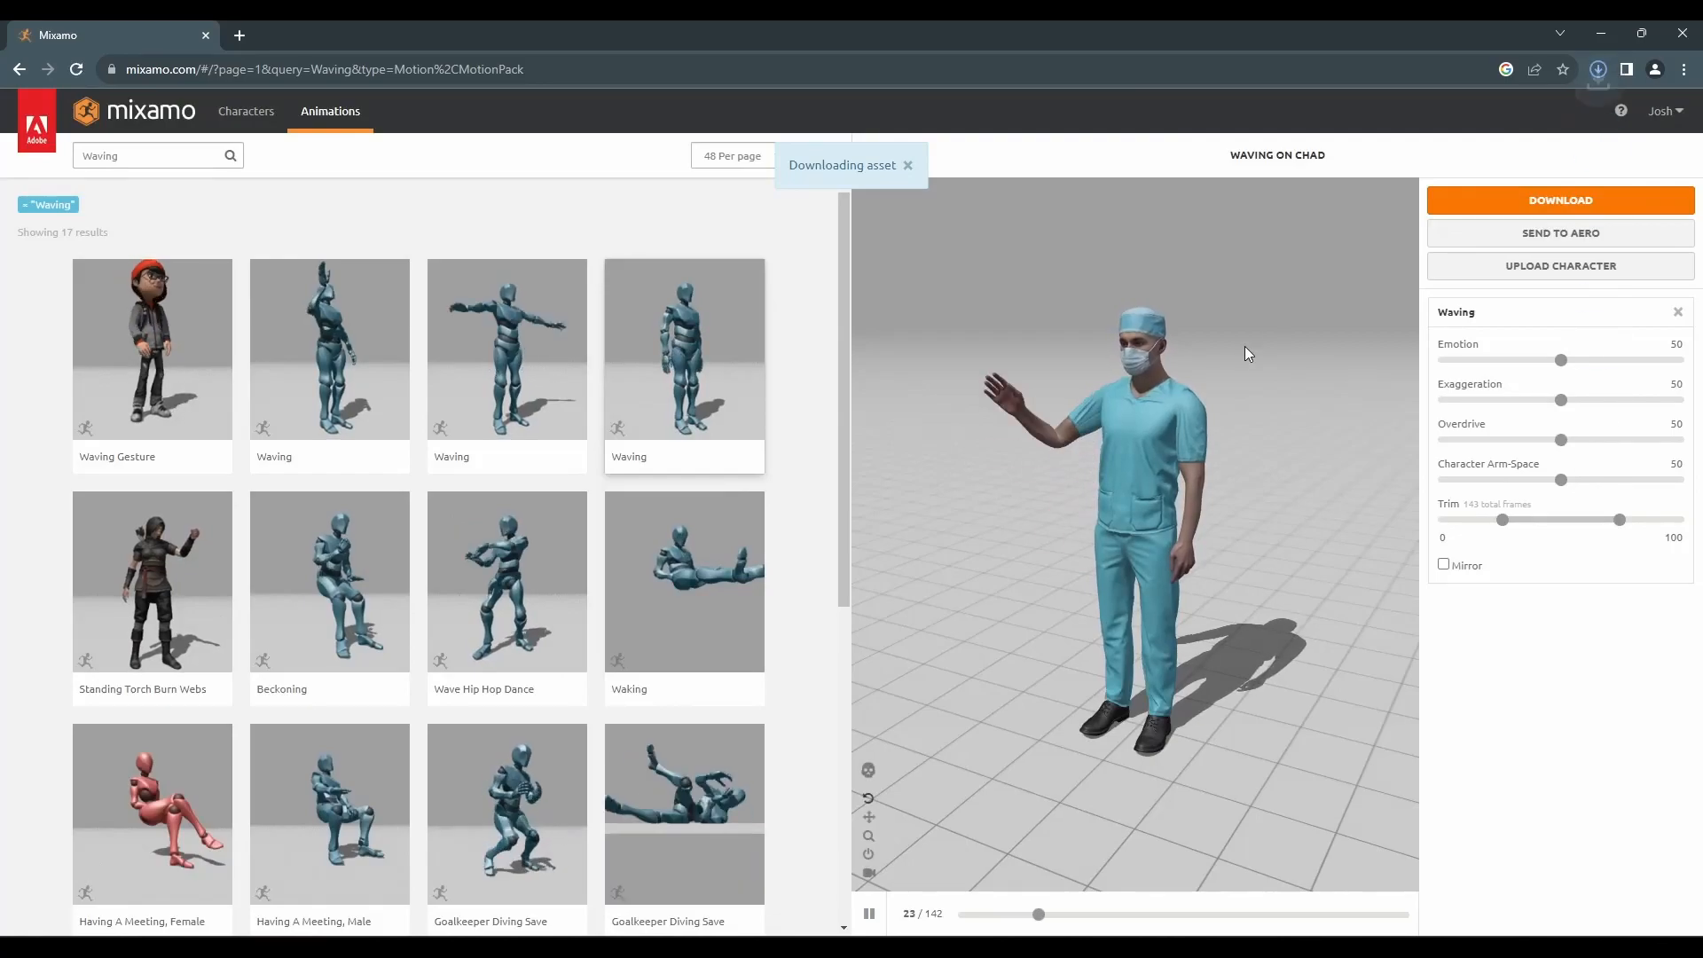
Rename the downloaded animation file to anim_waving.fbx in File Explorer
left_click(1551, 106)
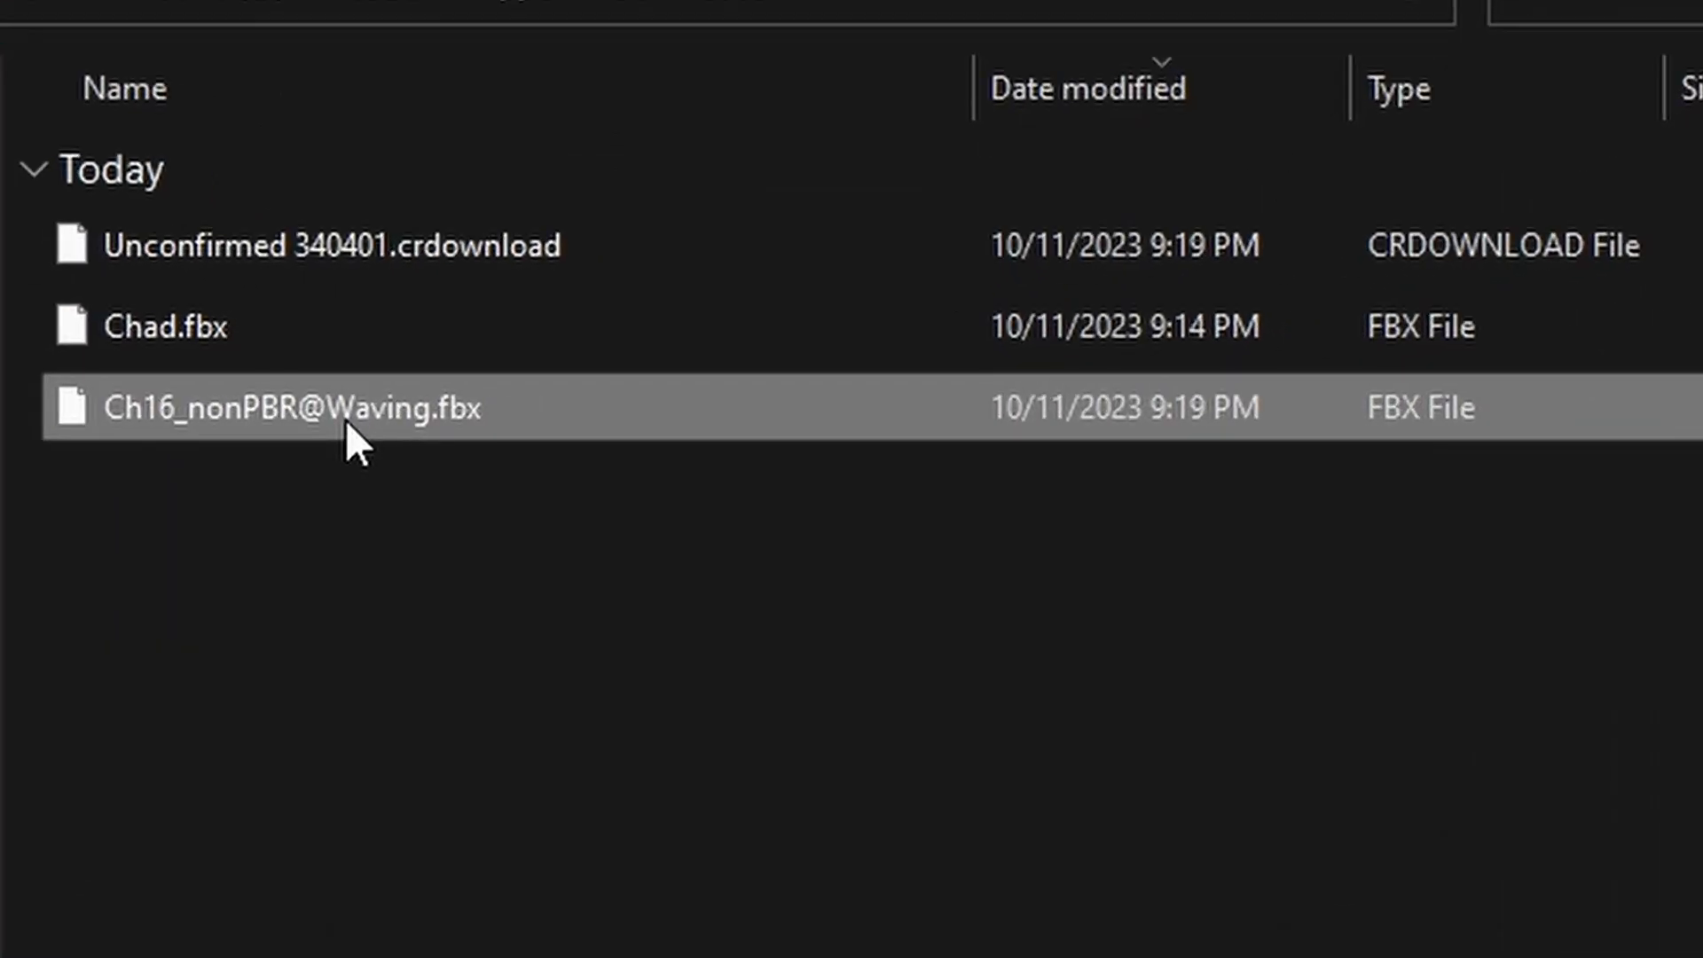
left_click(351, 417)
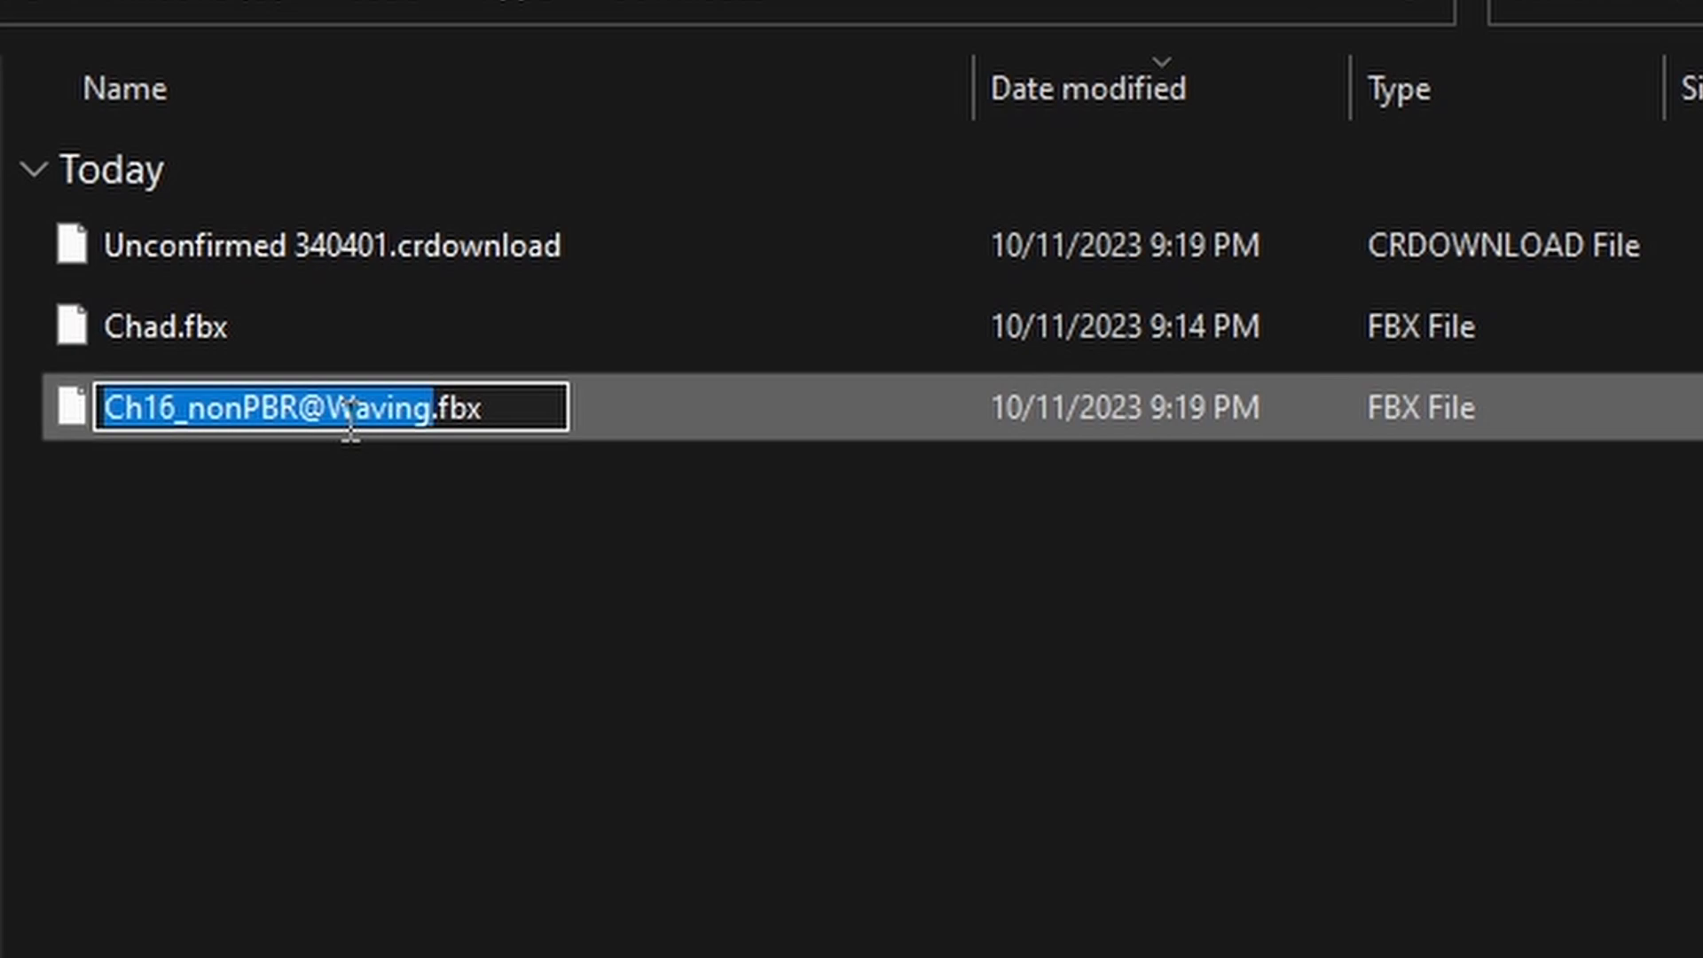
type("anim_waving")
key("Return")
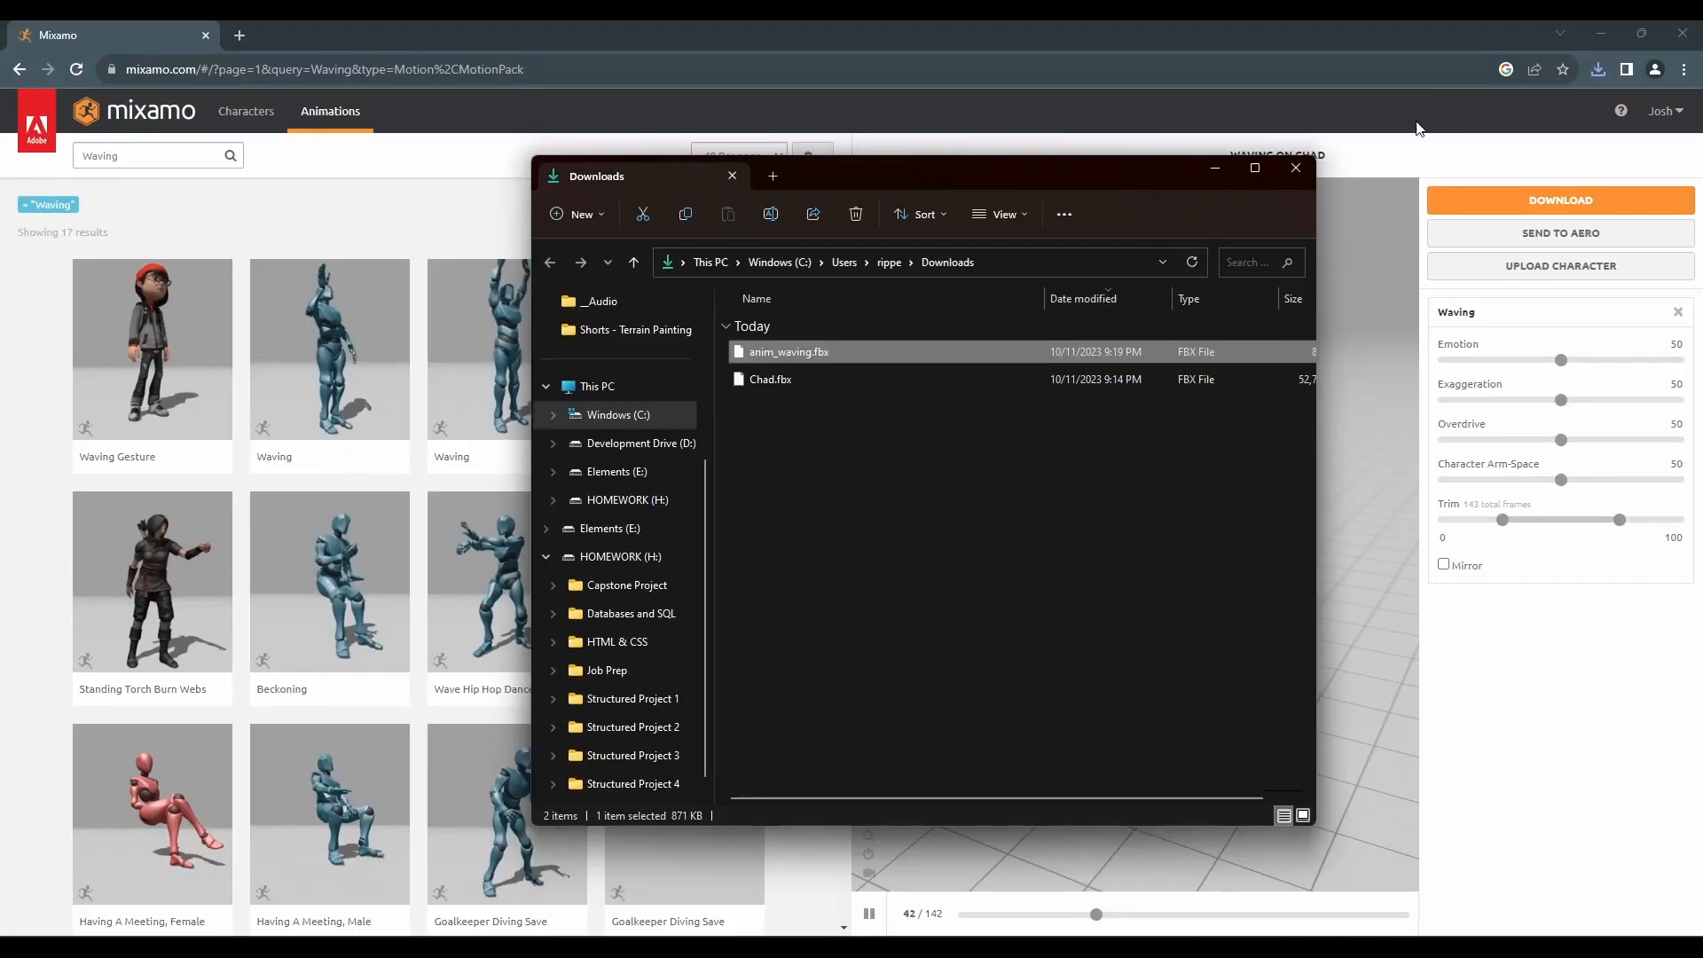
Create a new Animations folder under Assets in the Unity project
left_click(1600, 35)
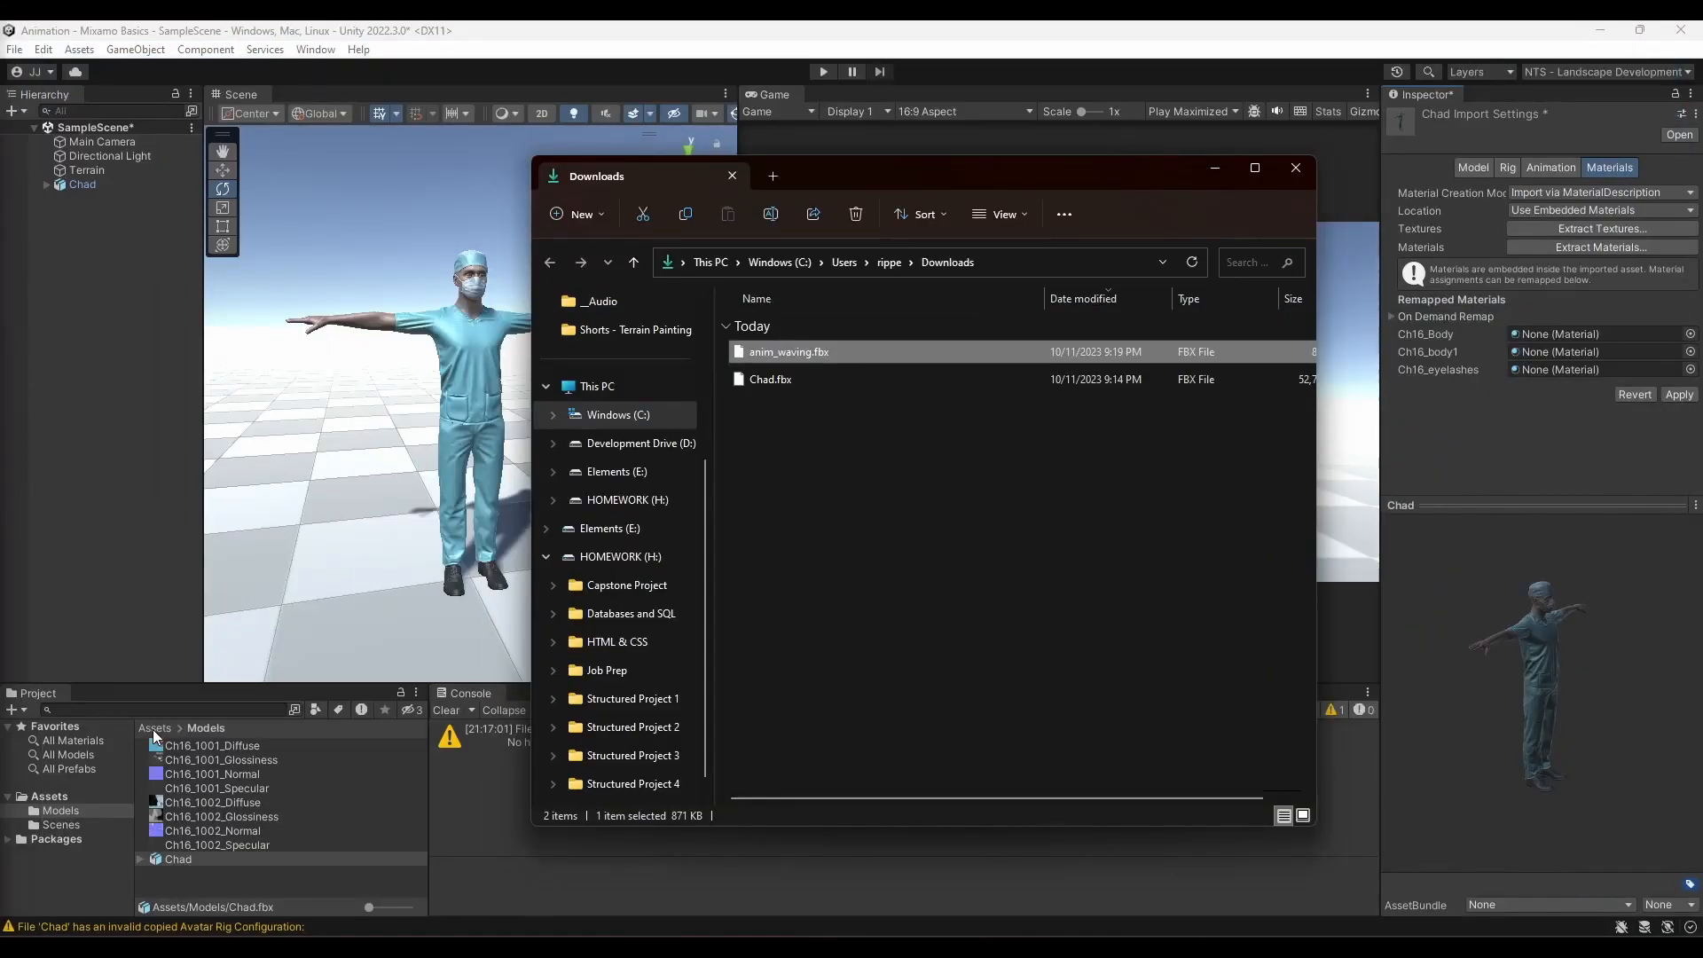
left_click(152, 729)
right_click(248, 798)
mouse_move(284, 304)
left_click(605, 126)
key("Return")
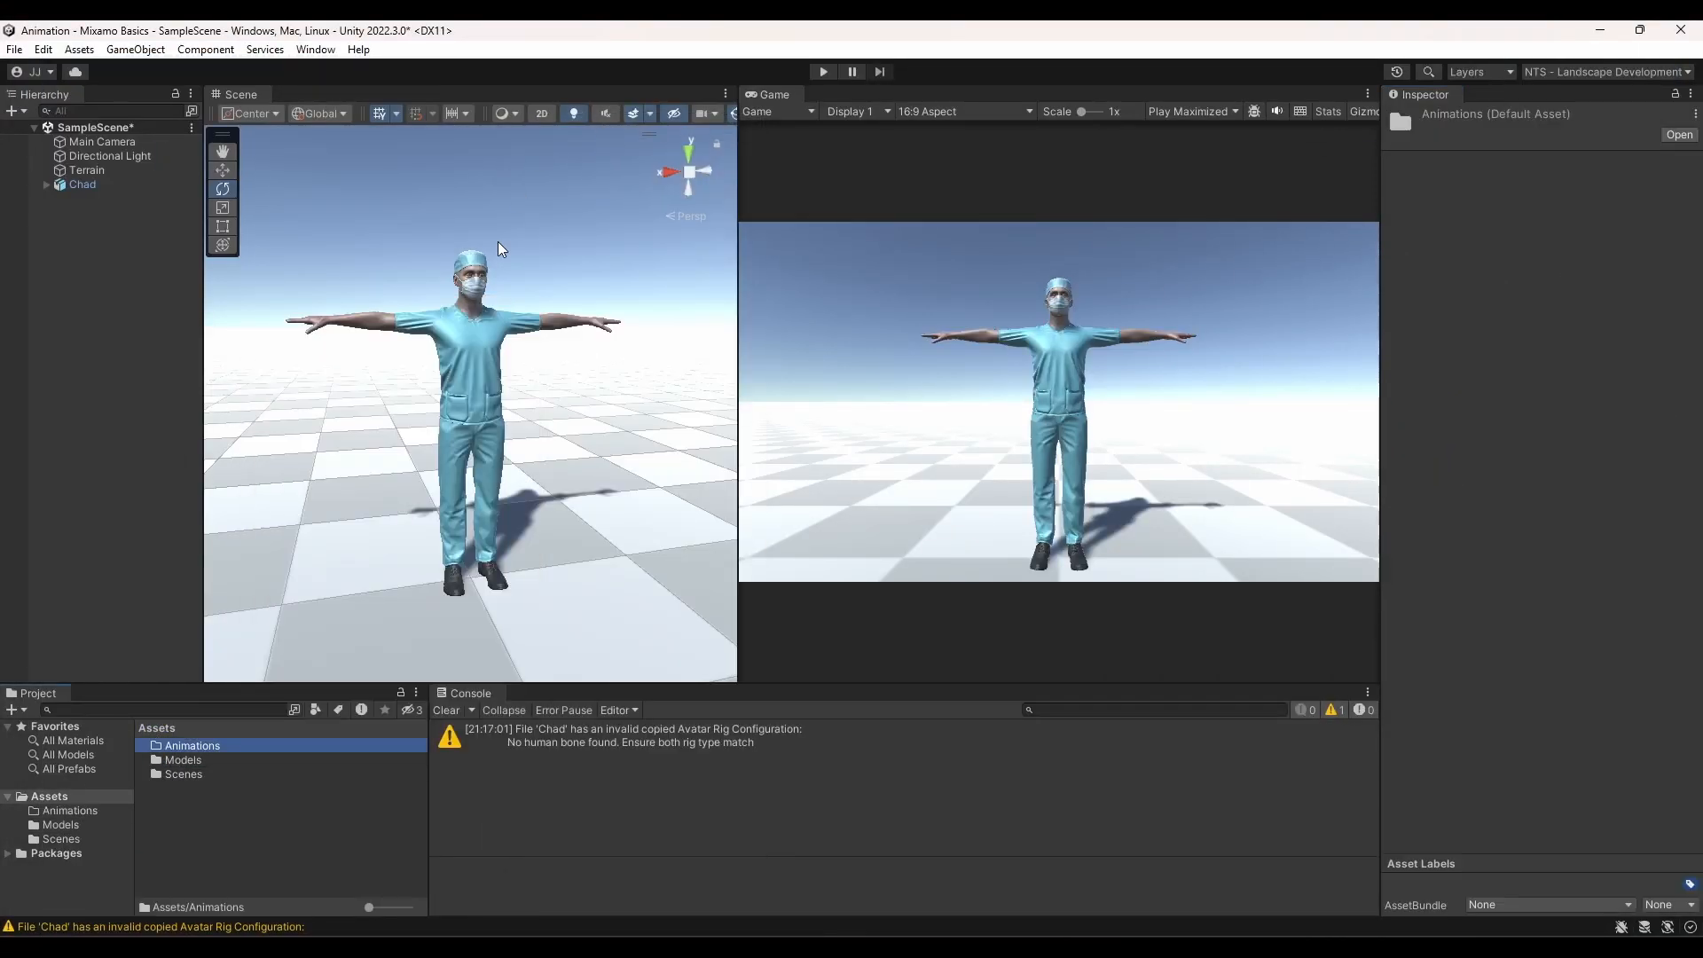
Import anim_waving.fbx from the Downloads window into the Animations folder
double_click(199, 746)
left_click(792, 949)
left_click(844, 896)
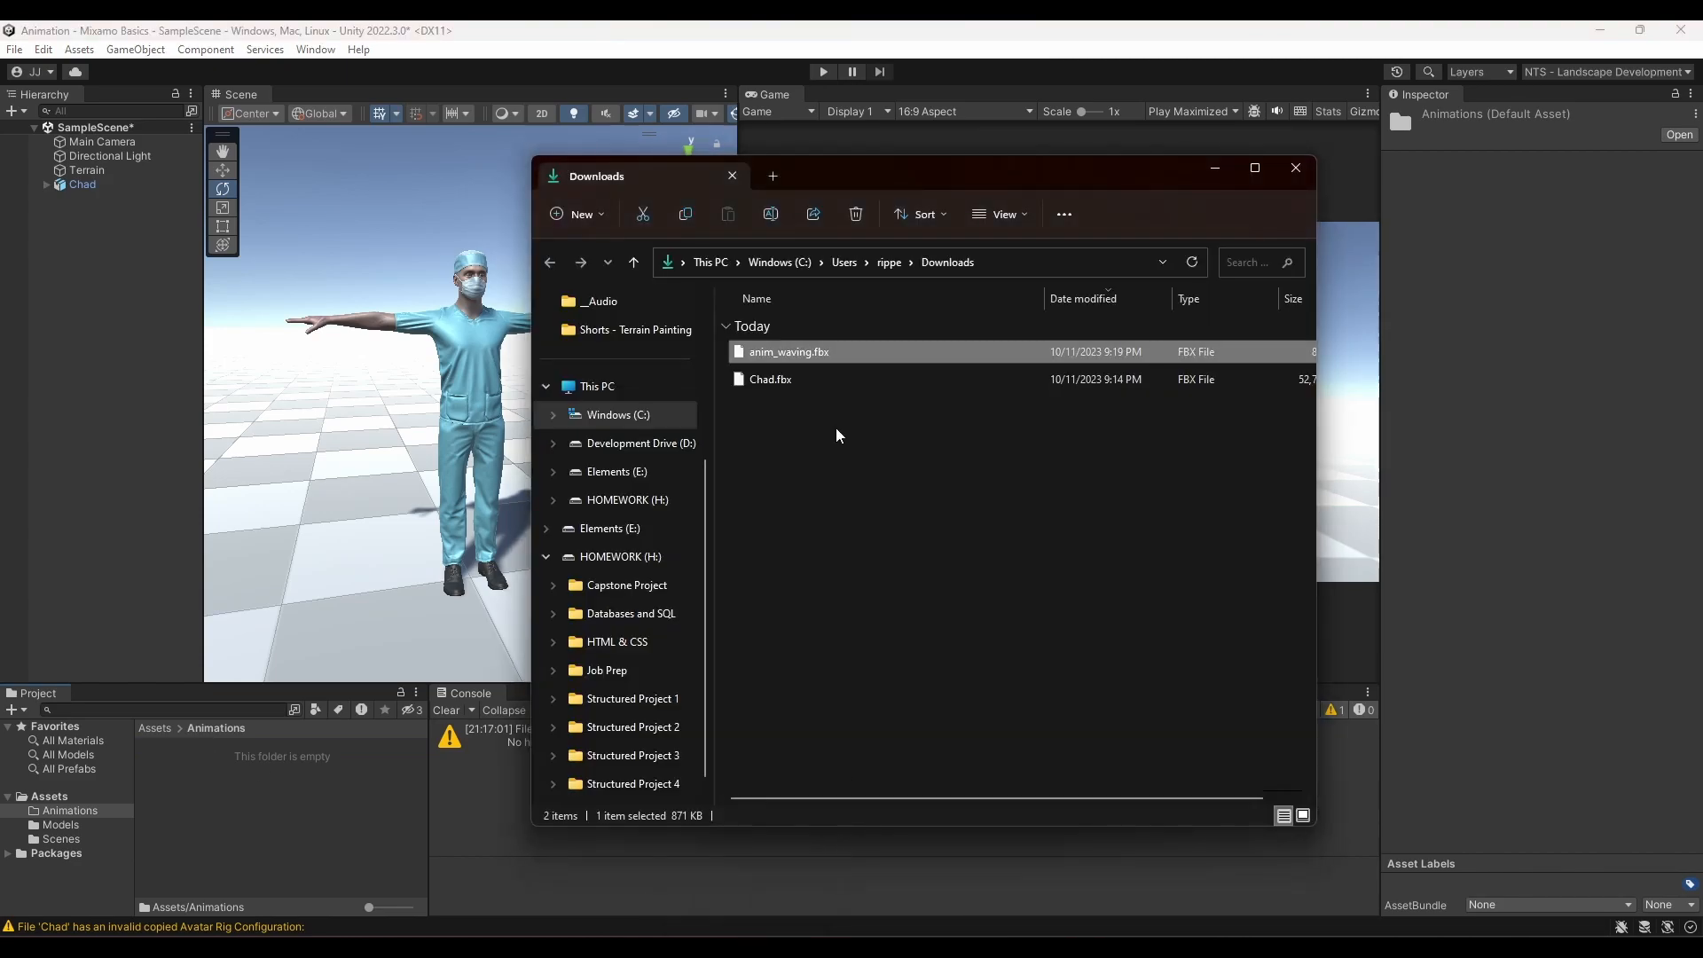
left_click(197, 747)
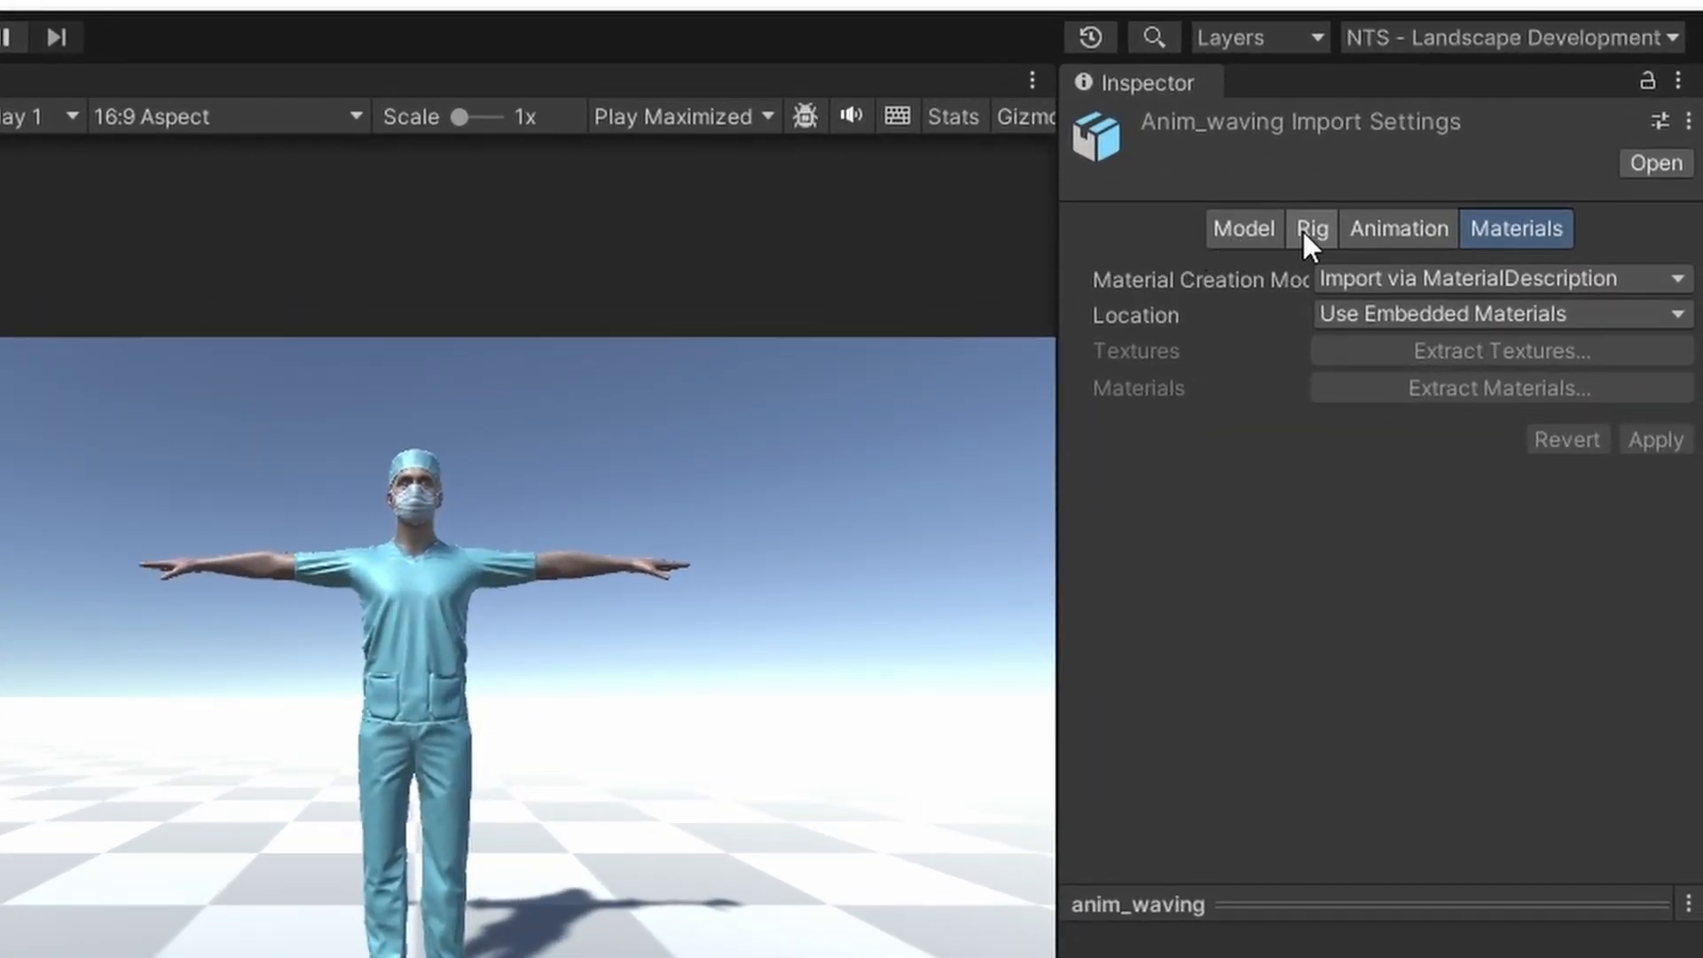
Make anim_waving's rig Humanoid, copying ChadAvatar's avatar definition, and apply it
left_click(1304, 229)
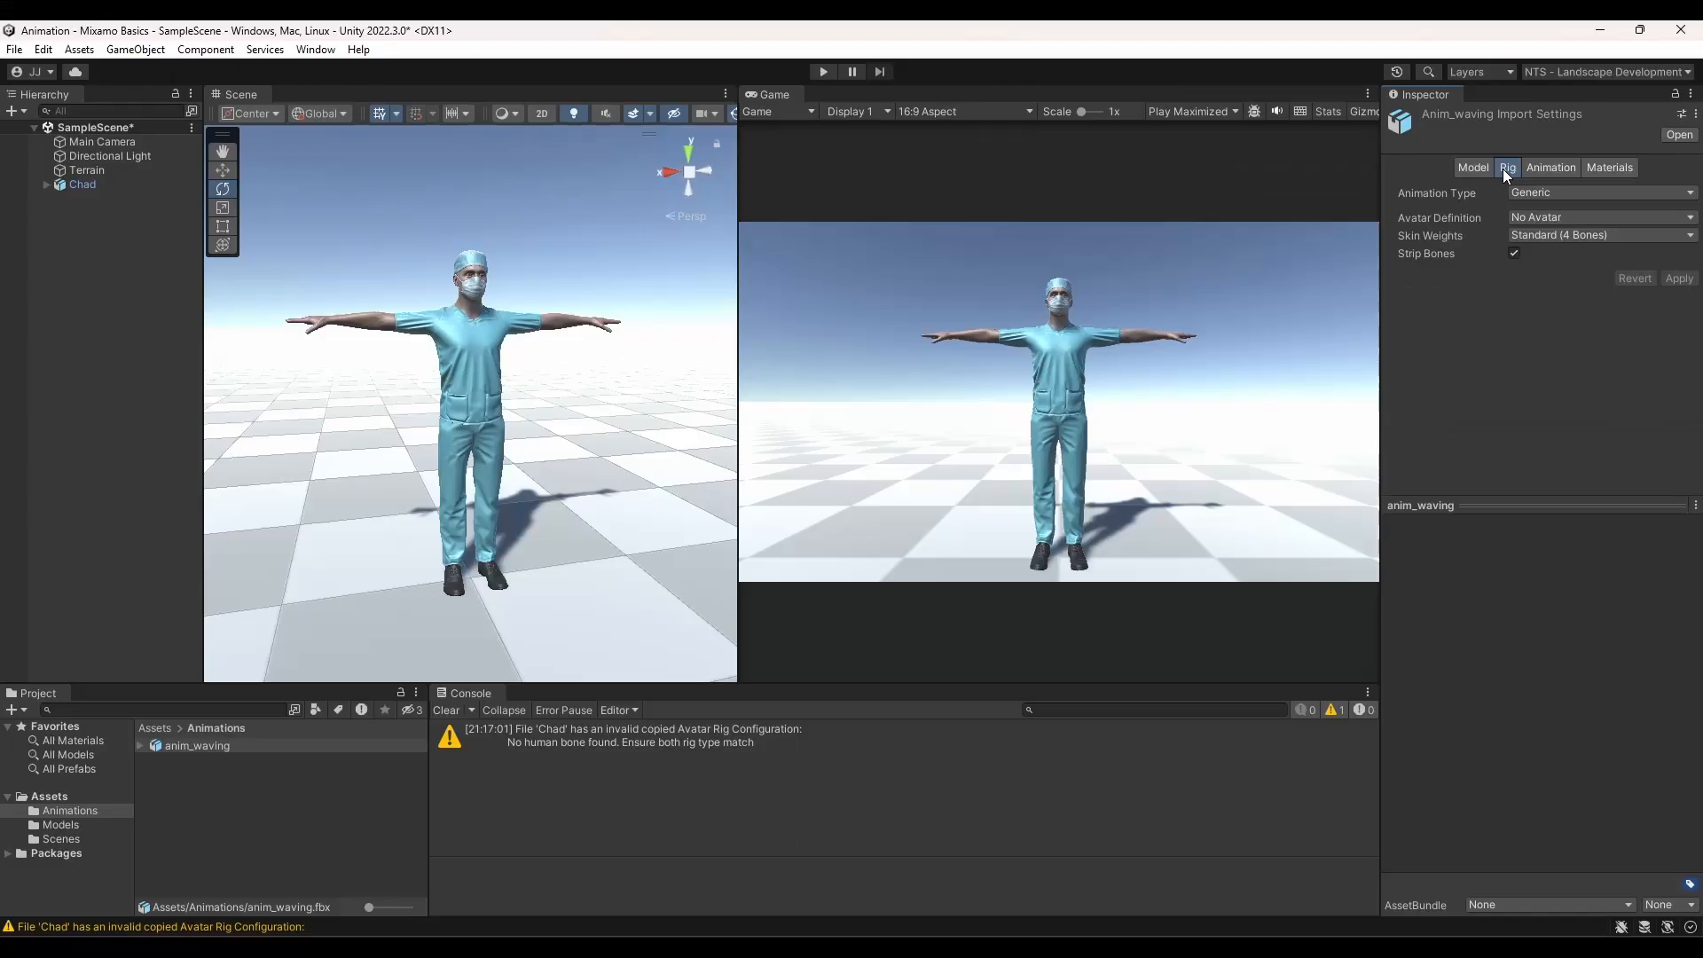
left_click(1541, 193)
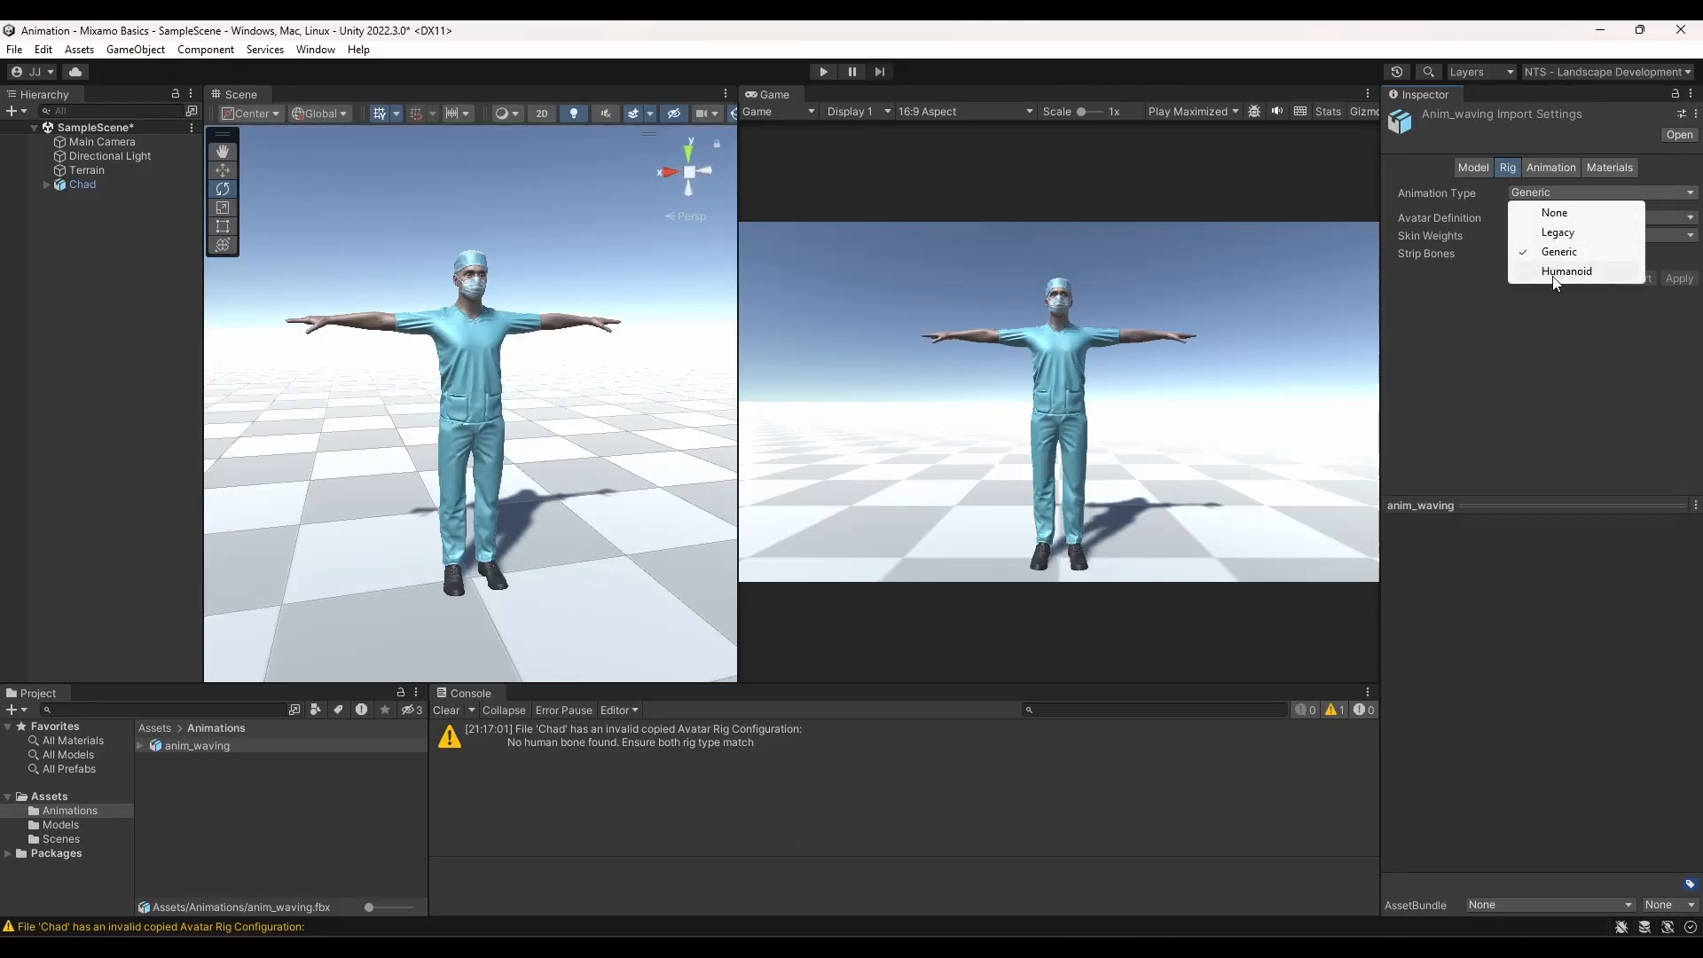
left_click(1567, 270)
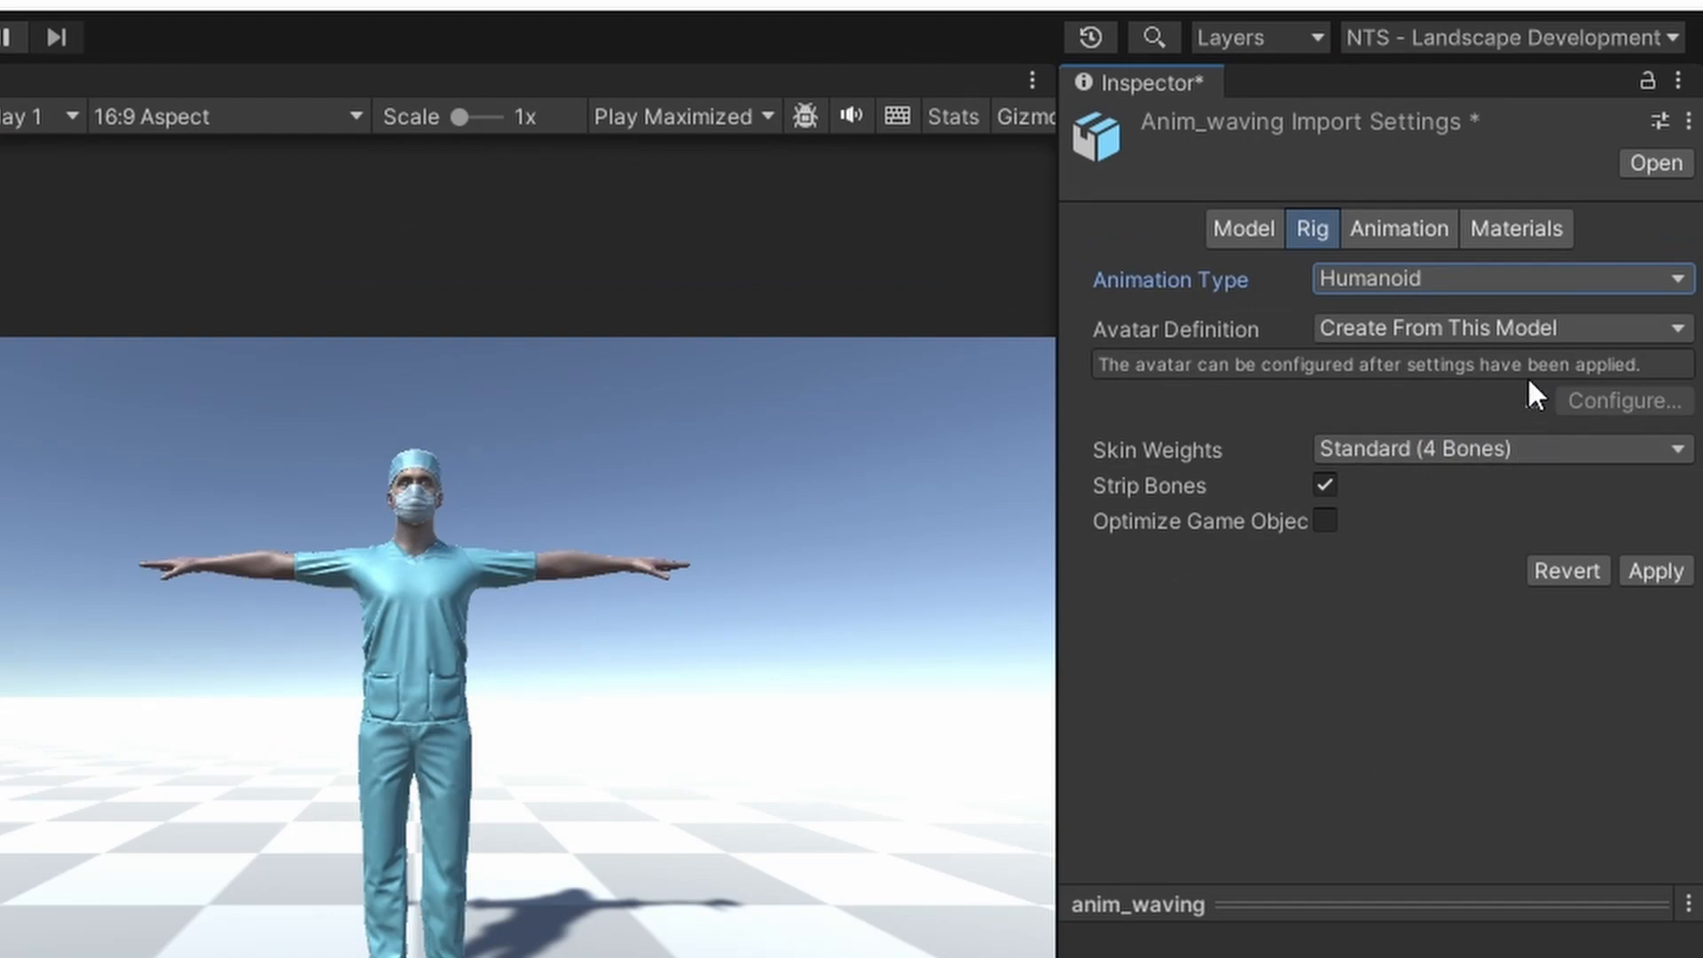
left_click(1484, 327)
left_click(1479, 443)
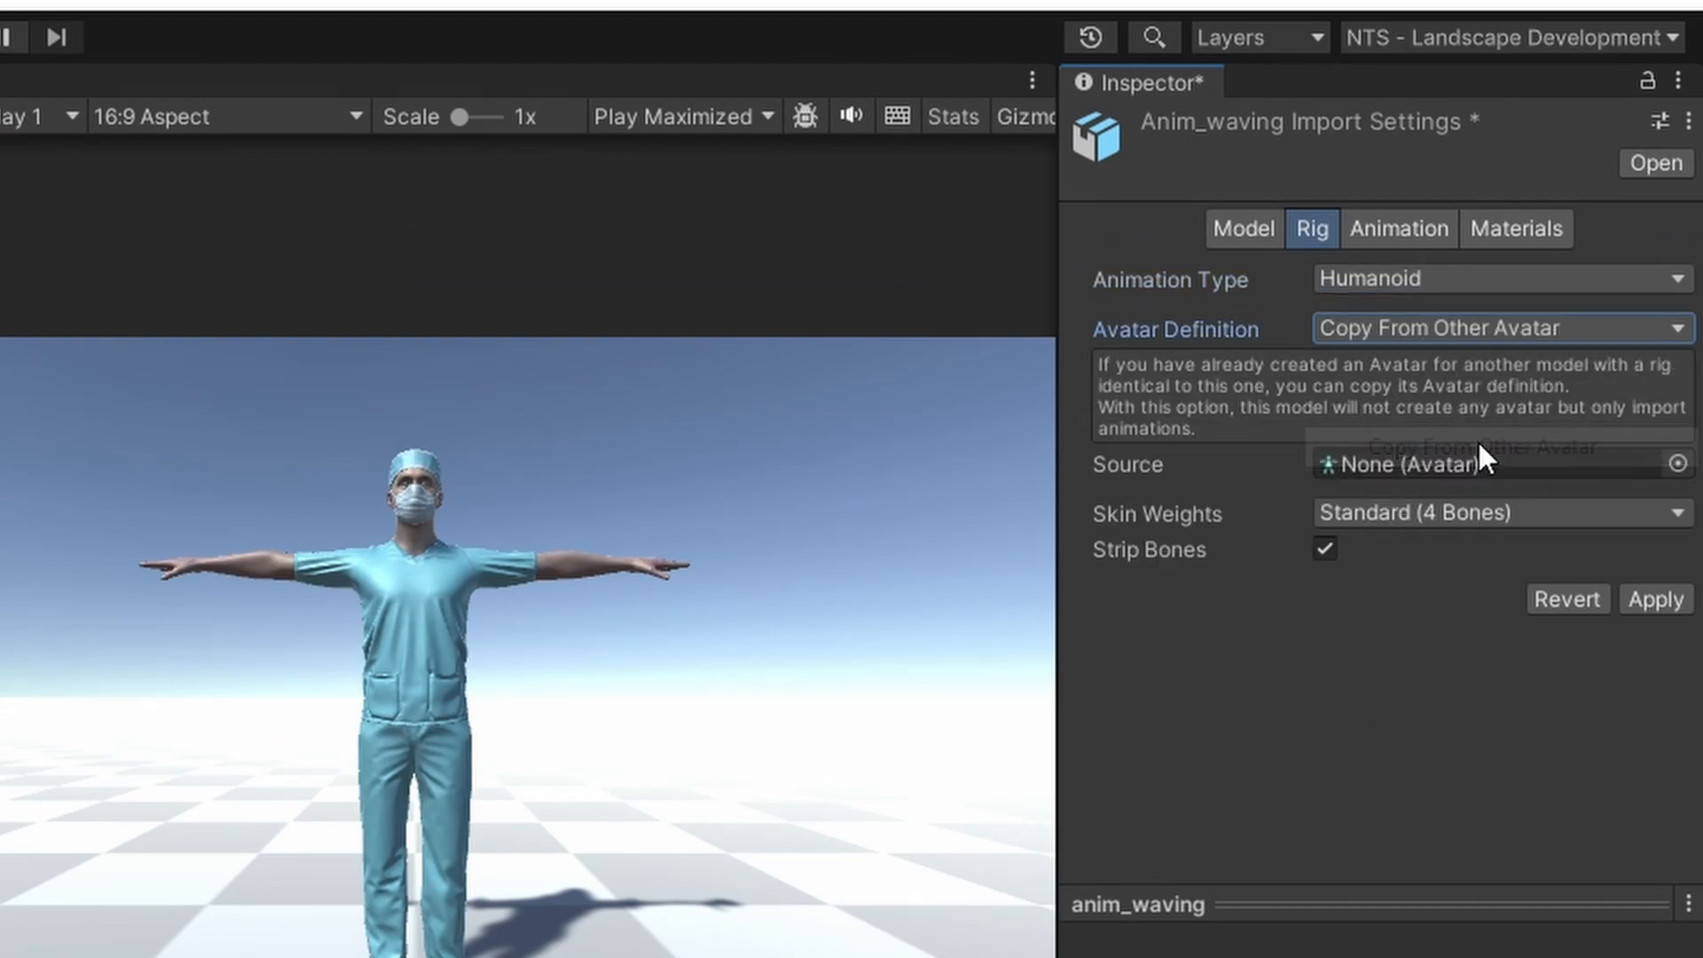
left_click(1666, 461)
double_click(802, 578)
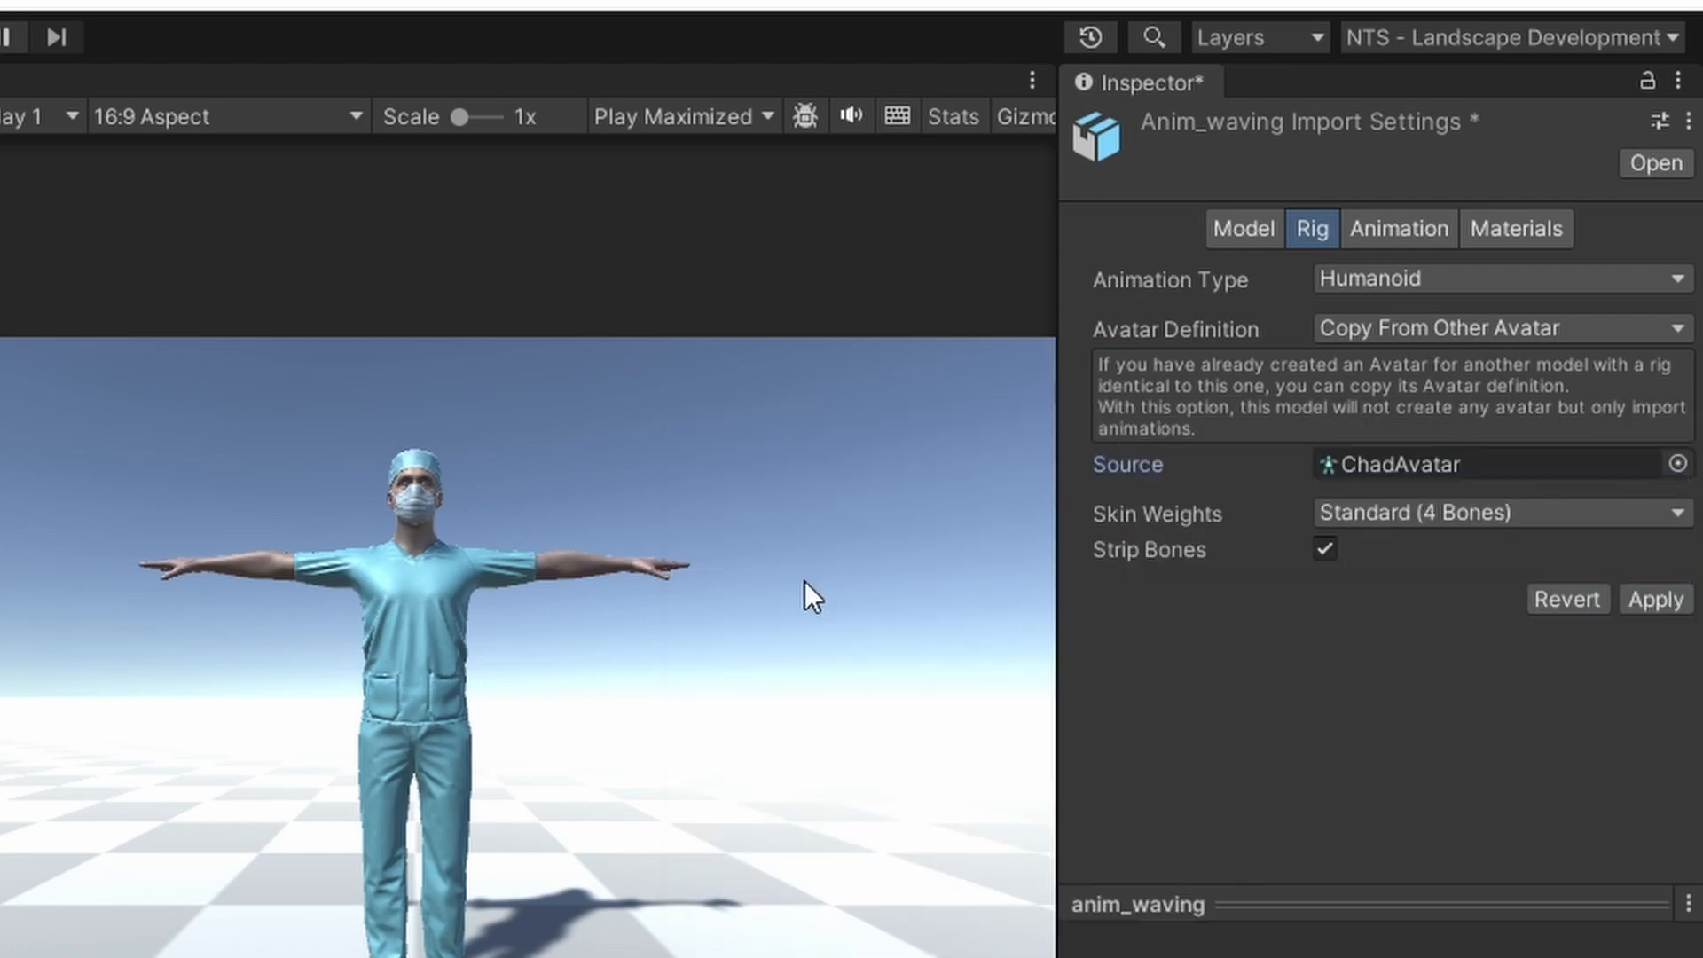
left_click(1654, 600)
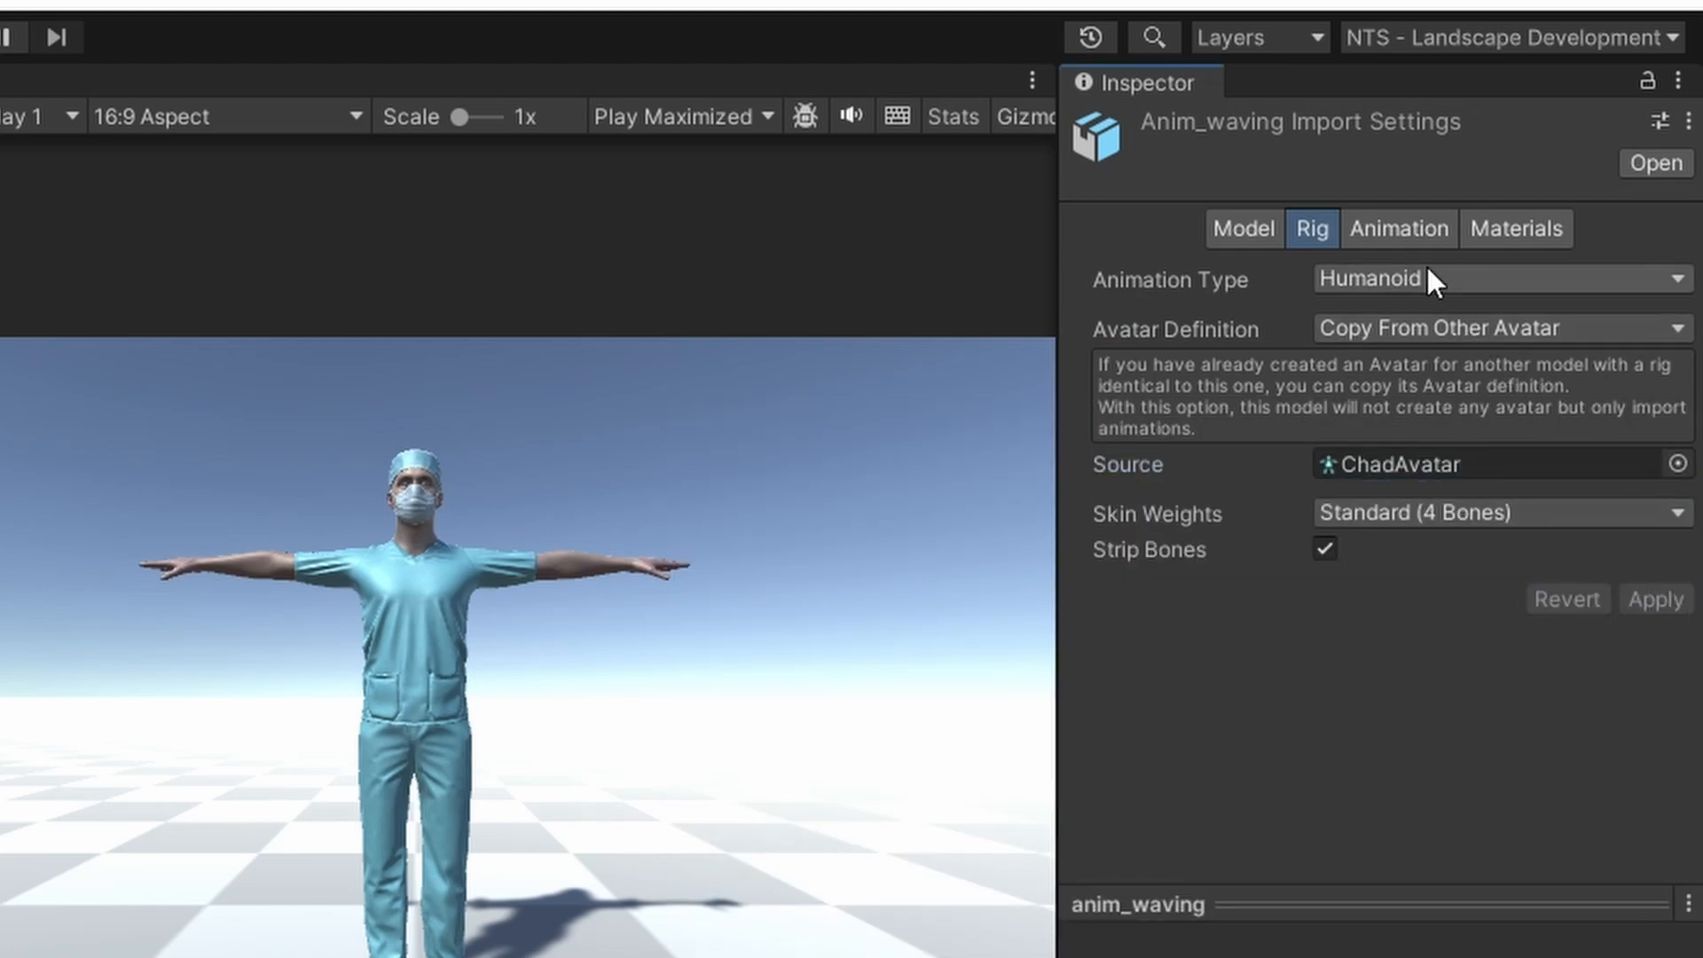
left_click(1412, 232)
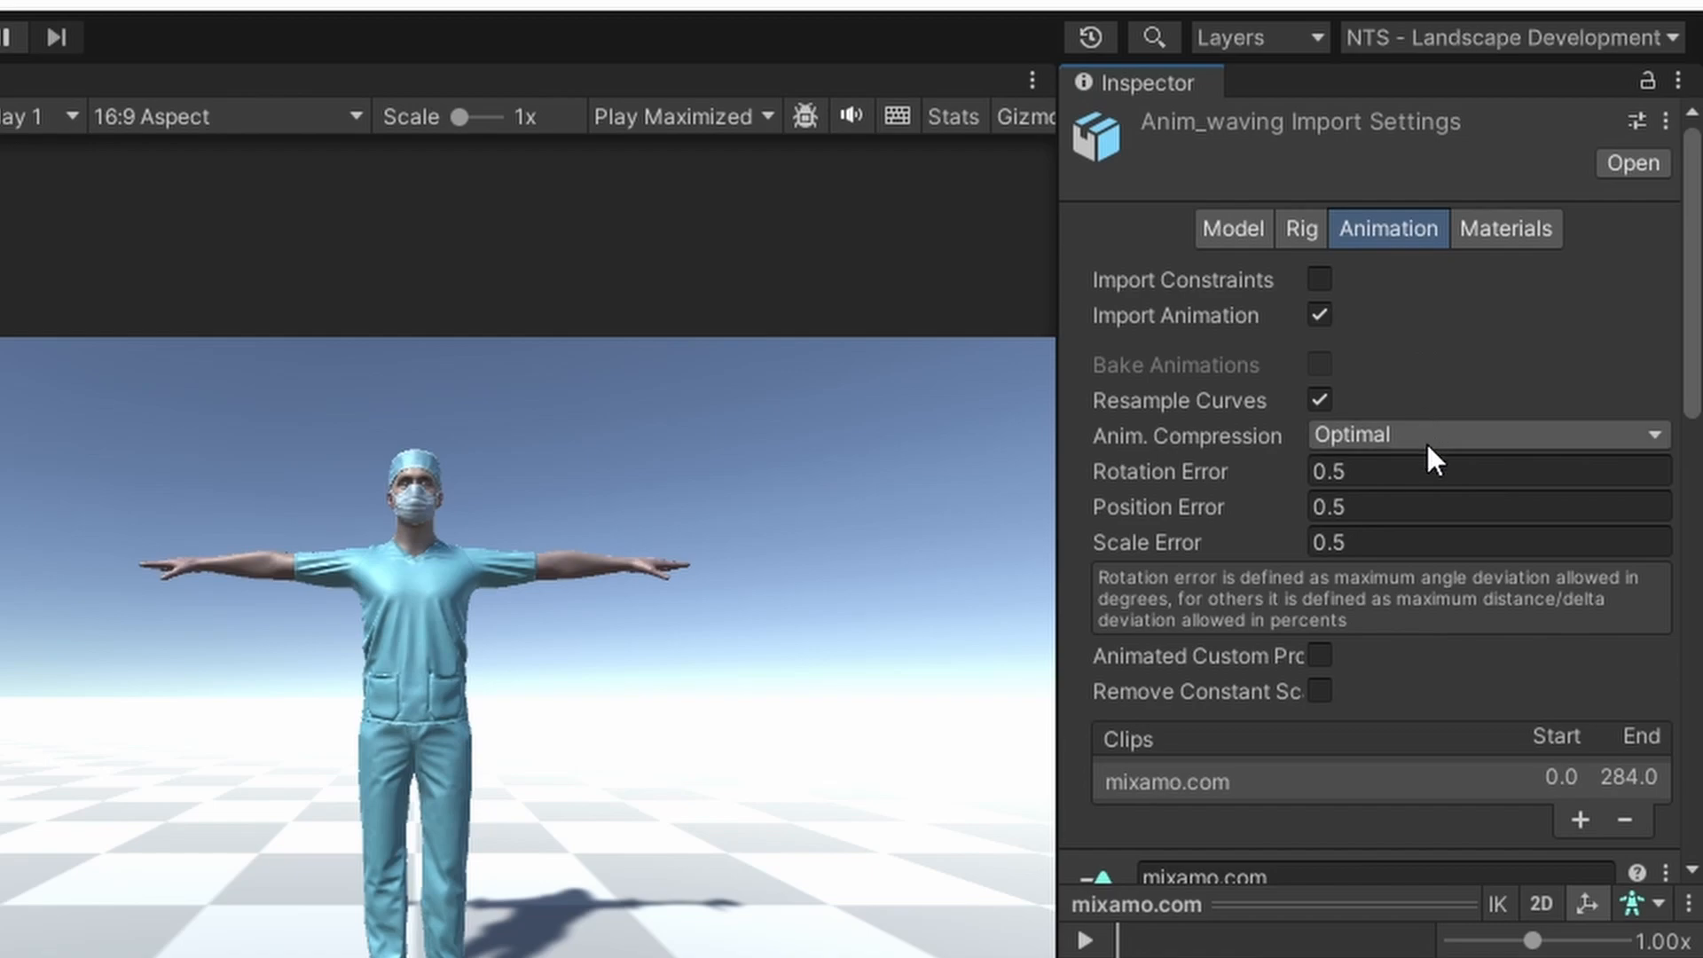
Rename the imported mixamo.com clip to 'Waving'
scroll(1427, 514, "down", 5)
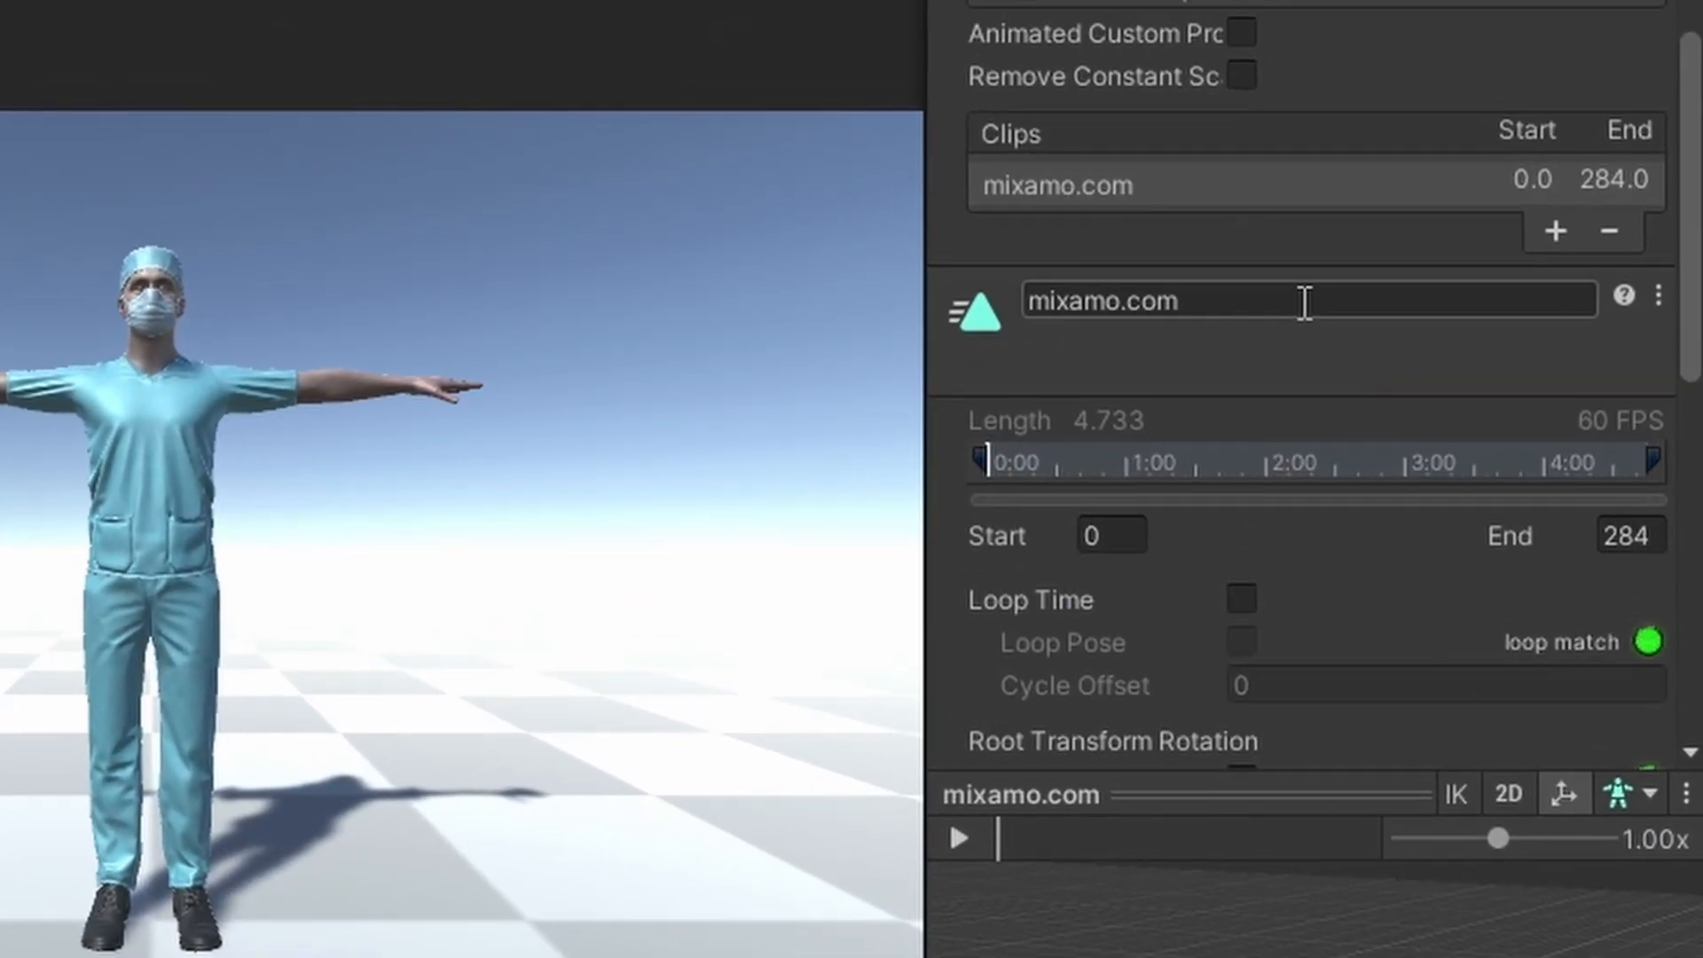
left_click(1328, 345)
type("Waving")
key("Return")
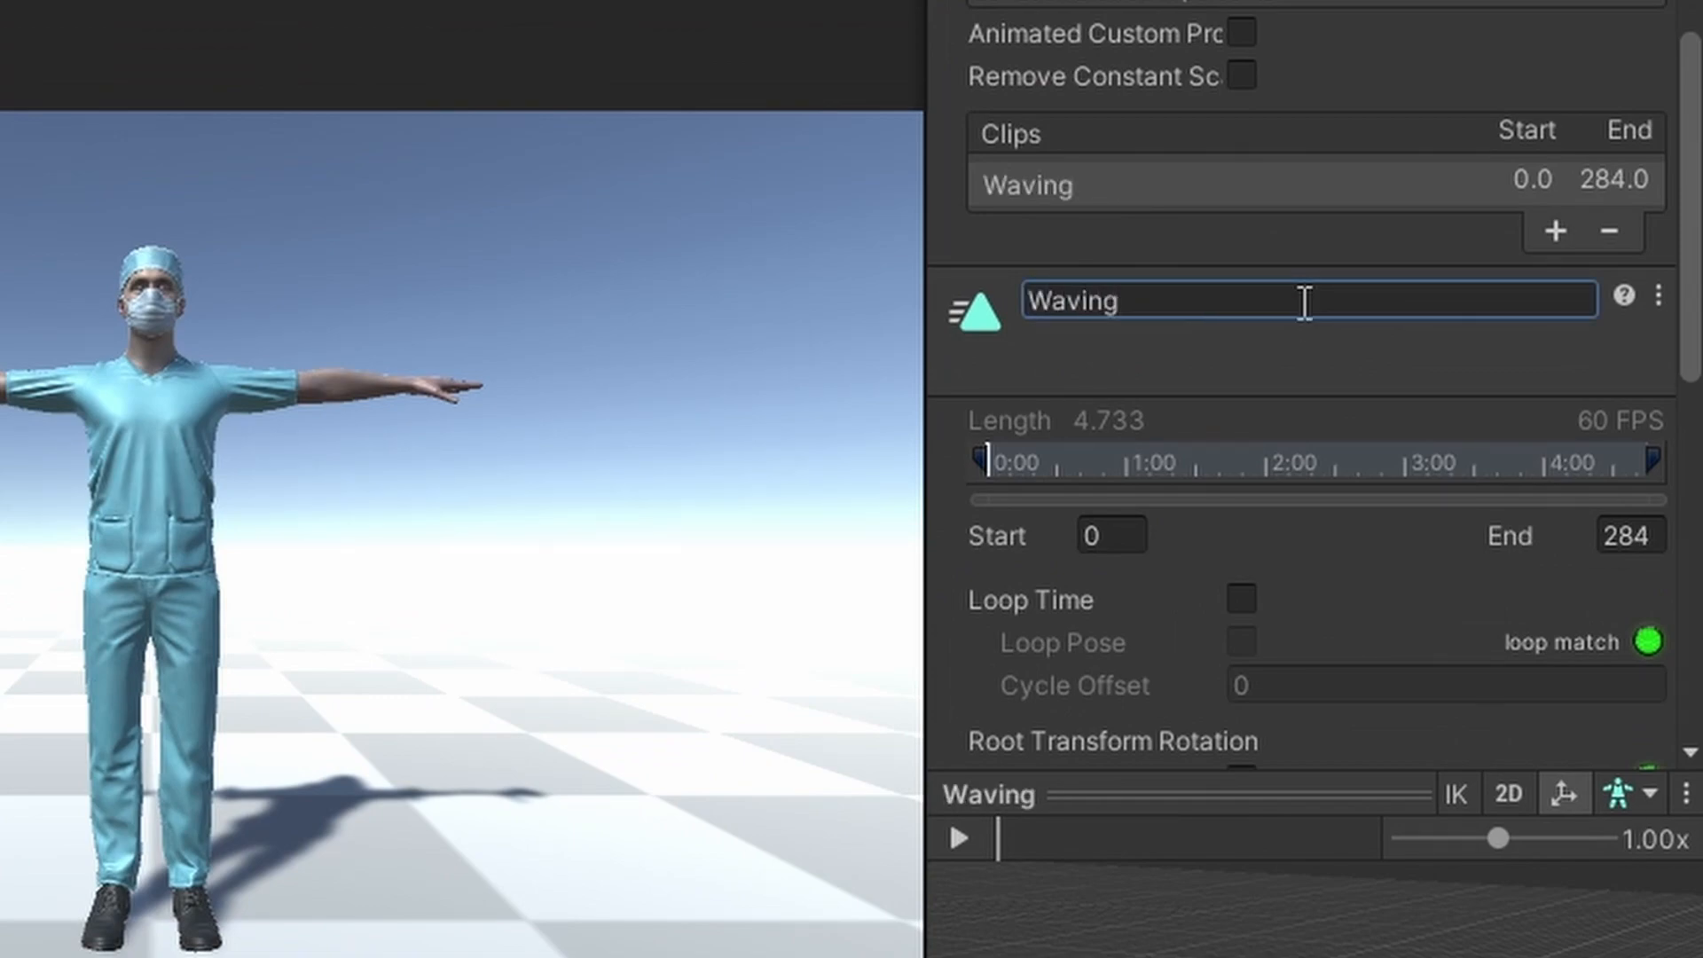
Turn on Loop Time and Loop Pose for the Waving clip and apply
scroll(1312, 337, "down", 3)
left_click(1246, 366)
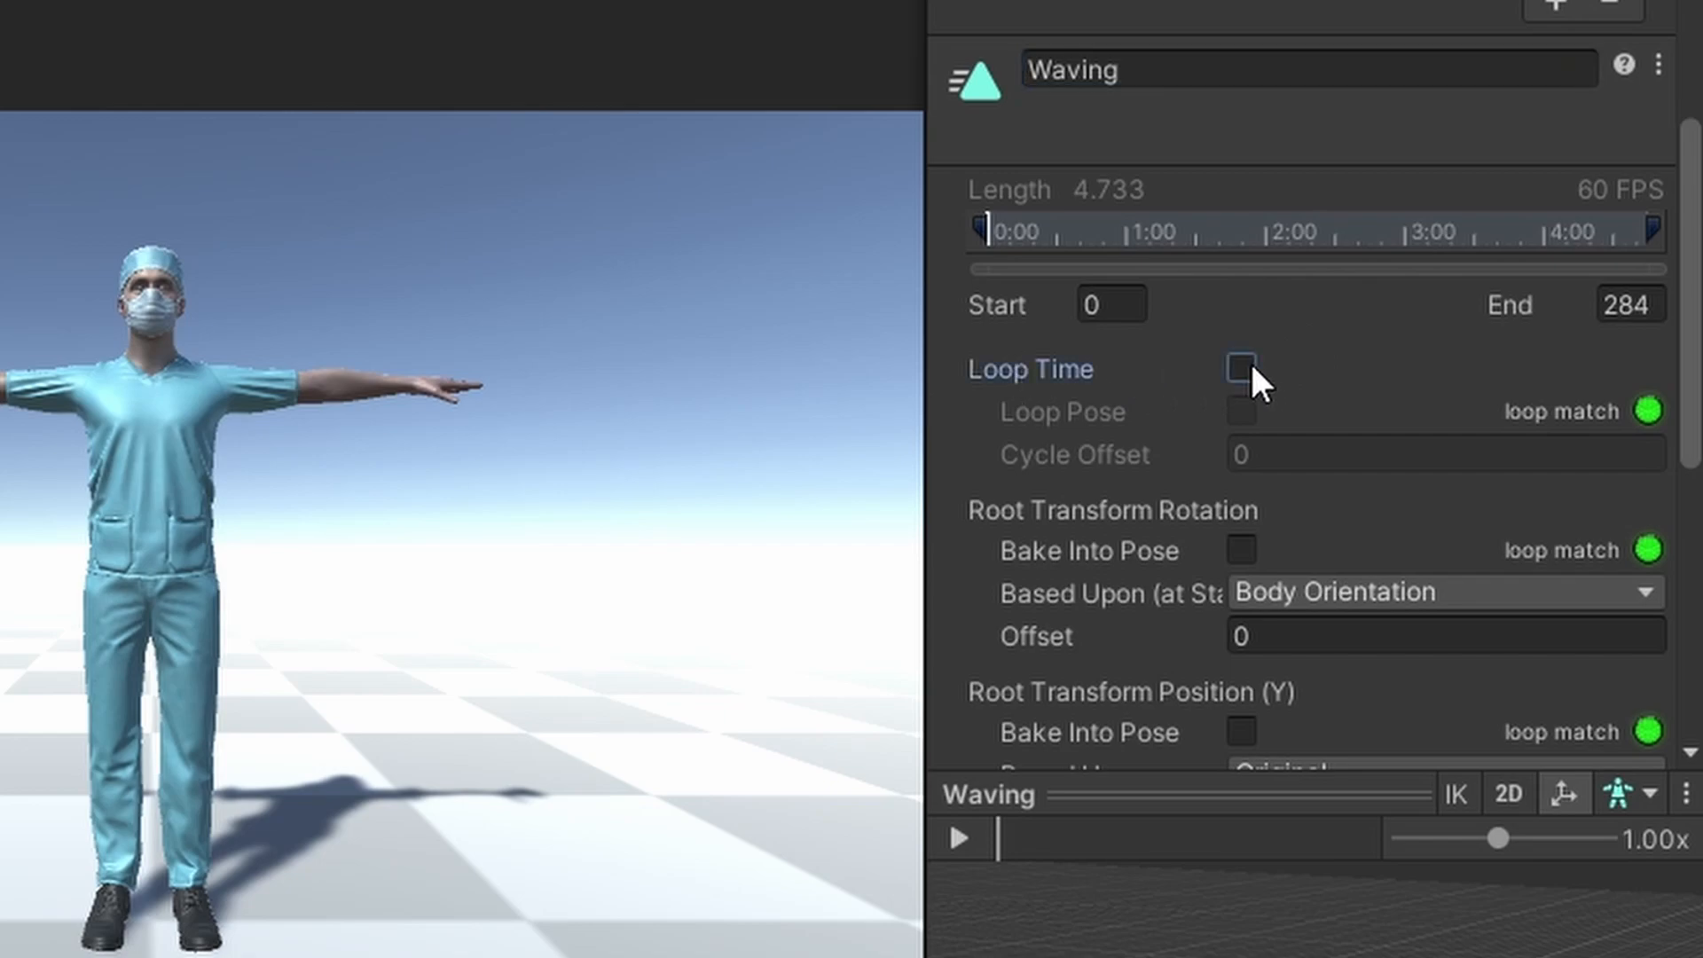
left_click(1241, 410)
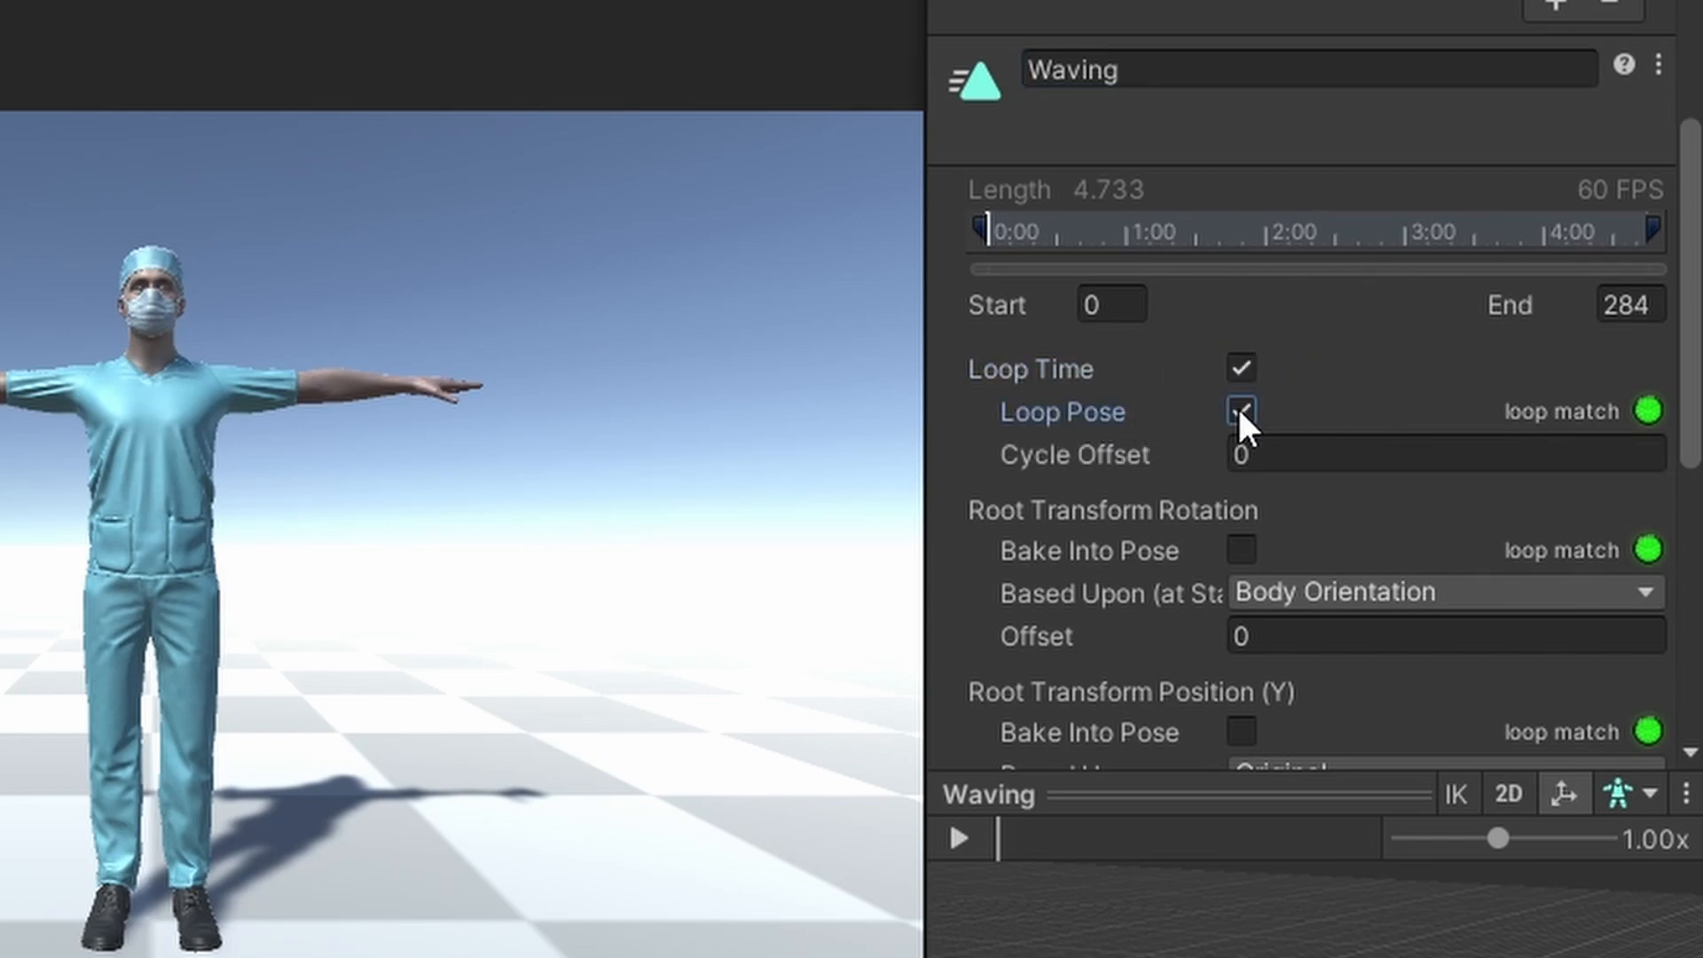
scroll(1454, 426, "down", 10)
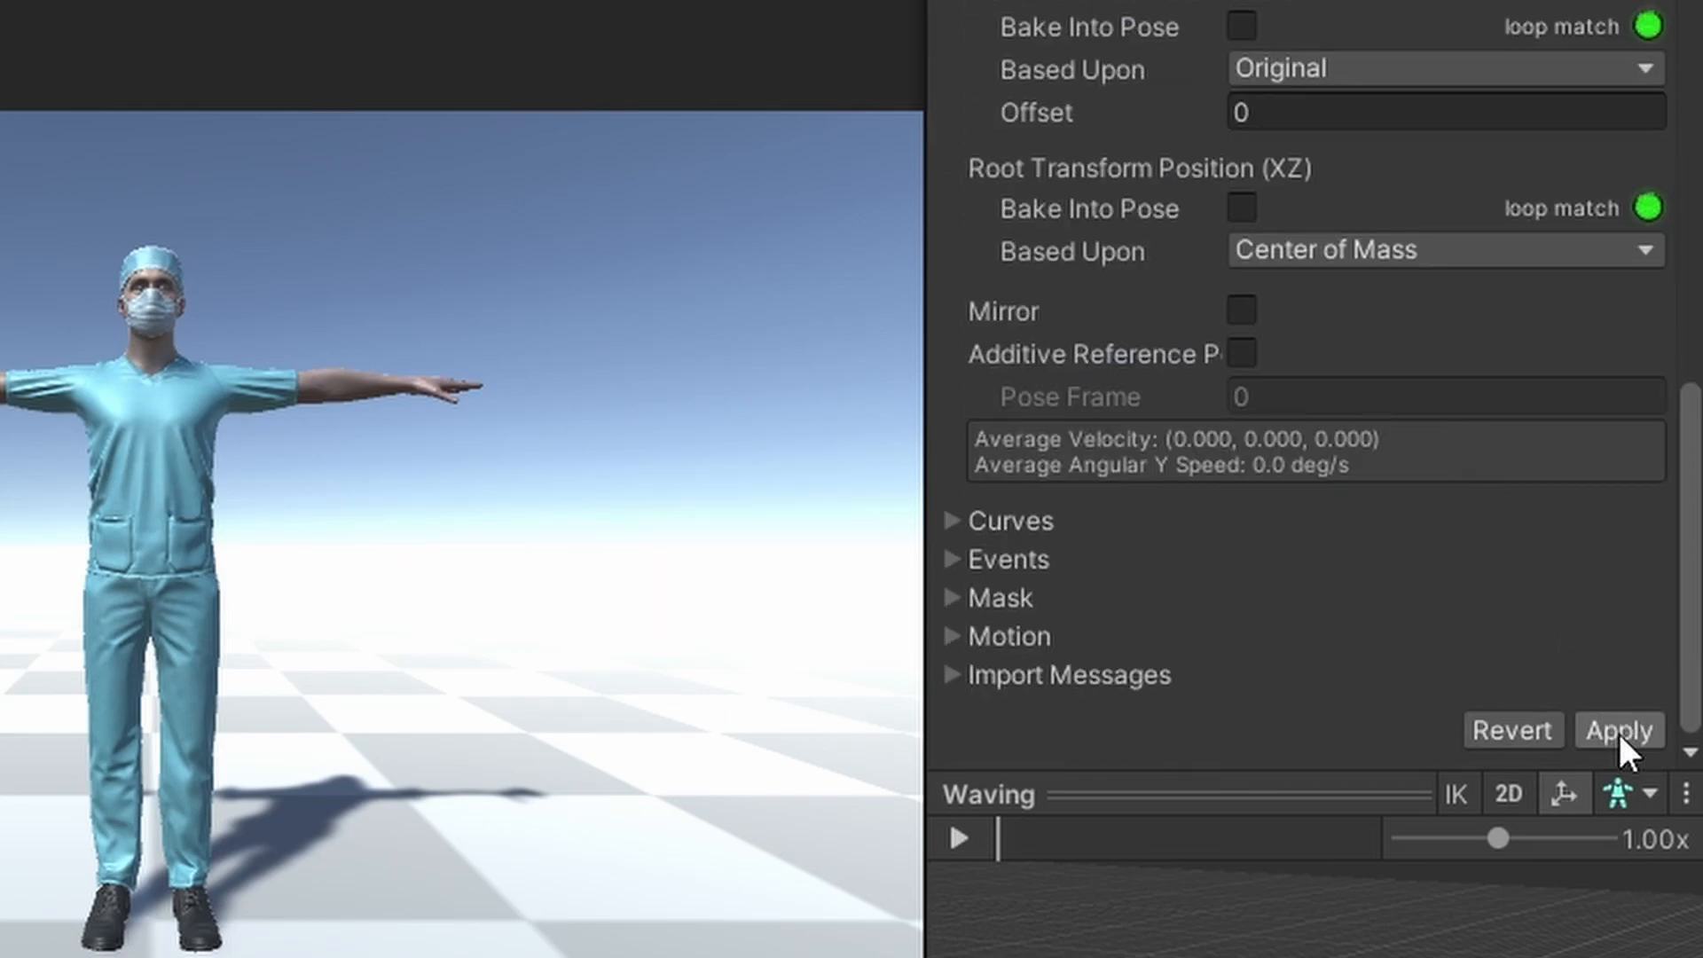
left_click(1620, 733)
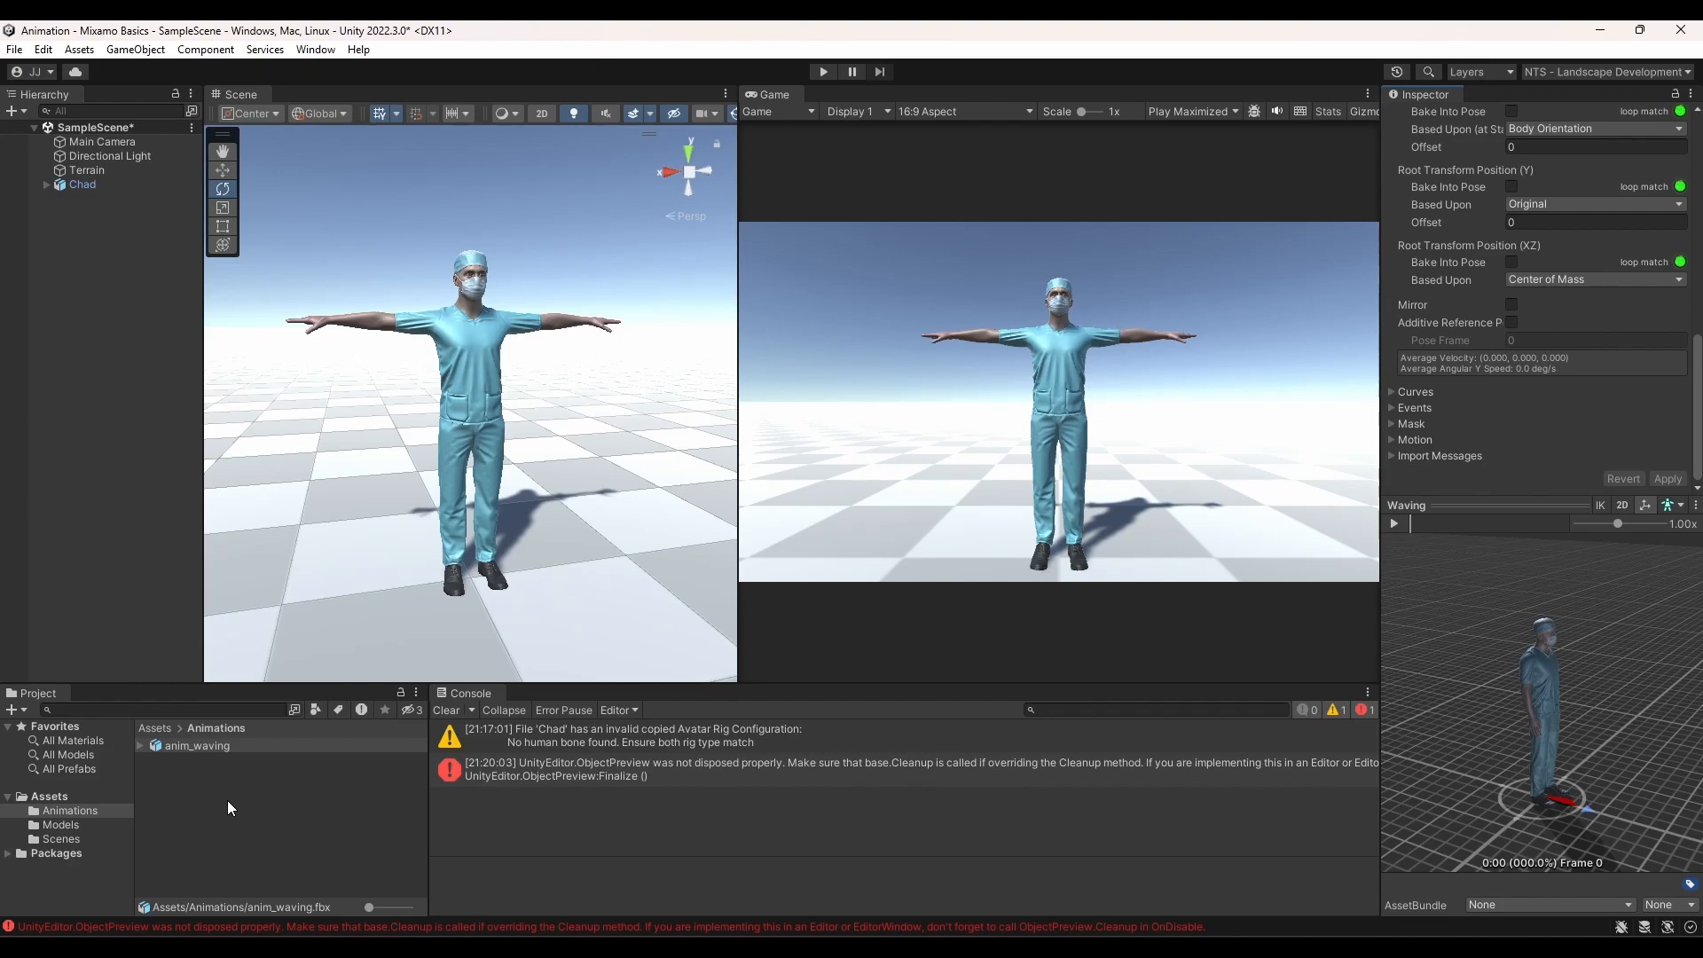
Create an Animator Controller named 'animCont_Chad' in the Animations folder
right_click(227, 800)
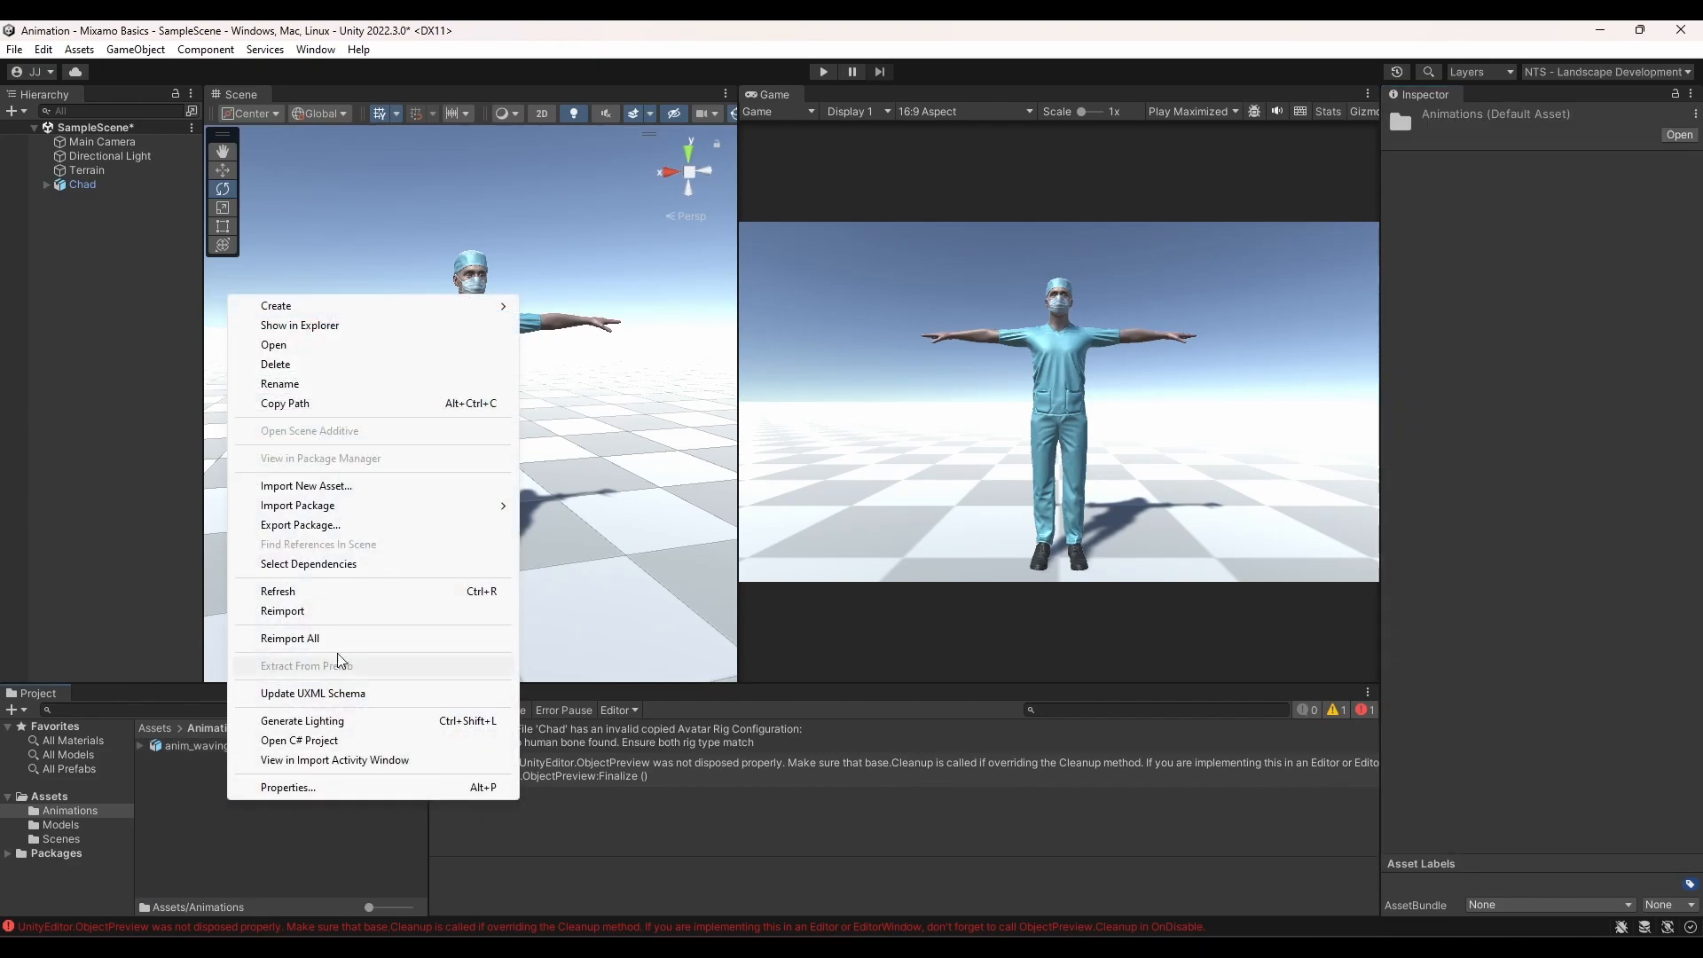
mouse_move(418, 306)
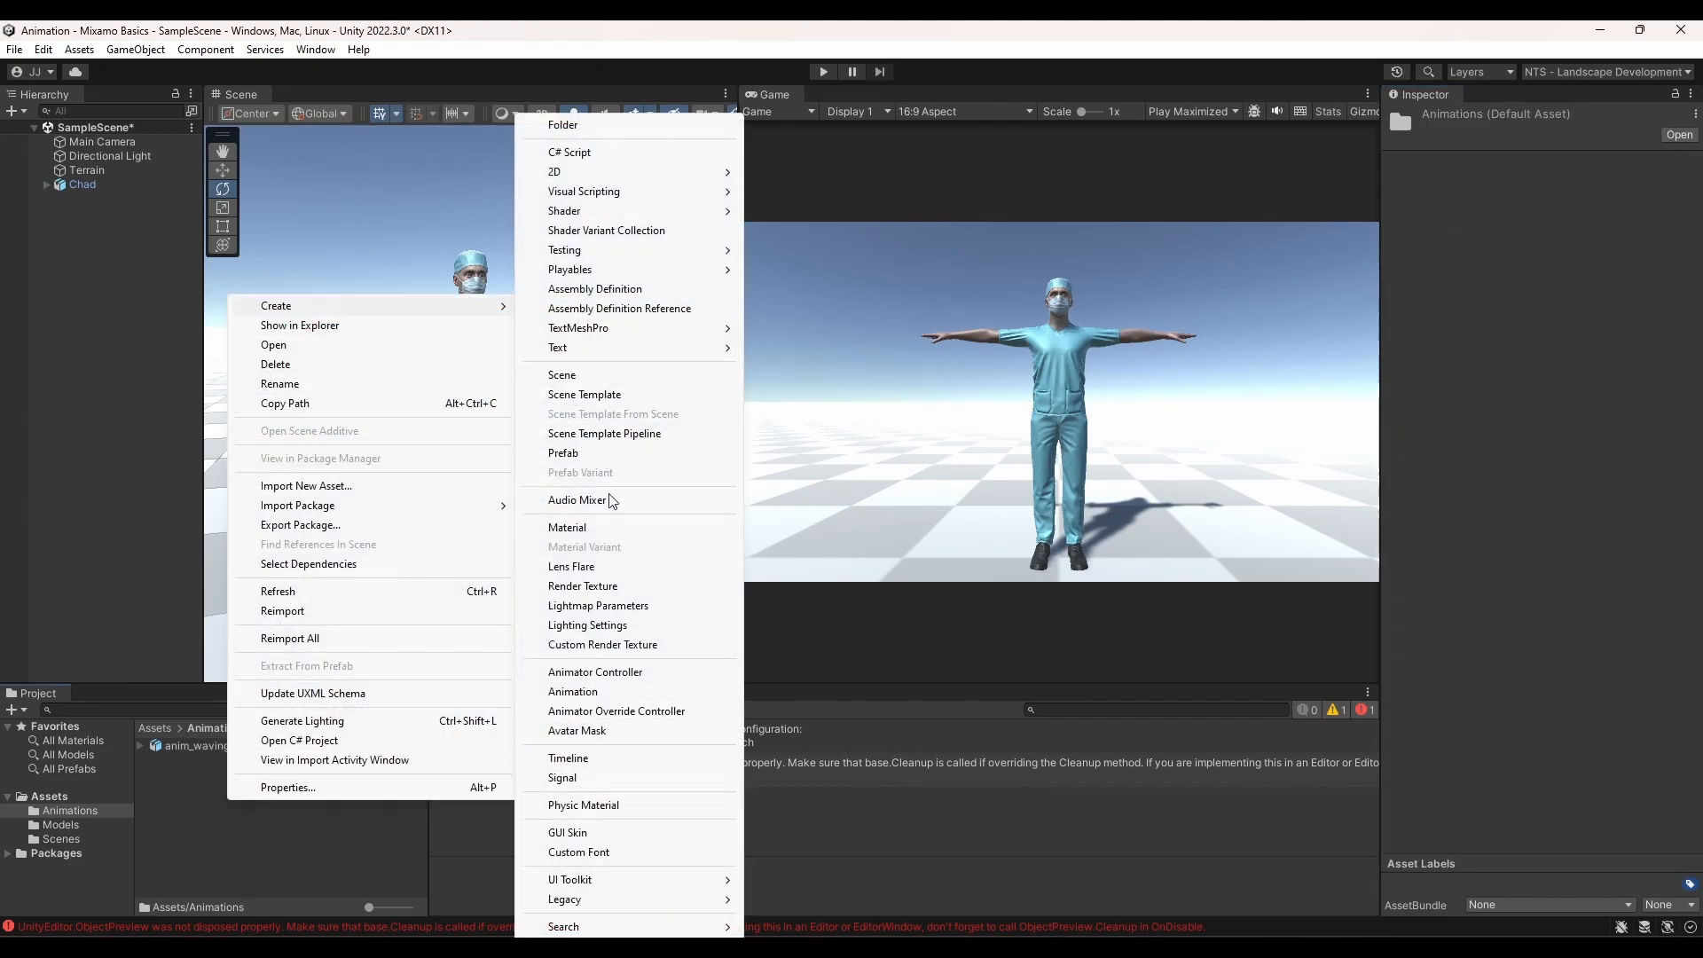
left_click(607, 673)
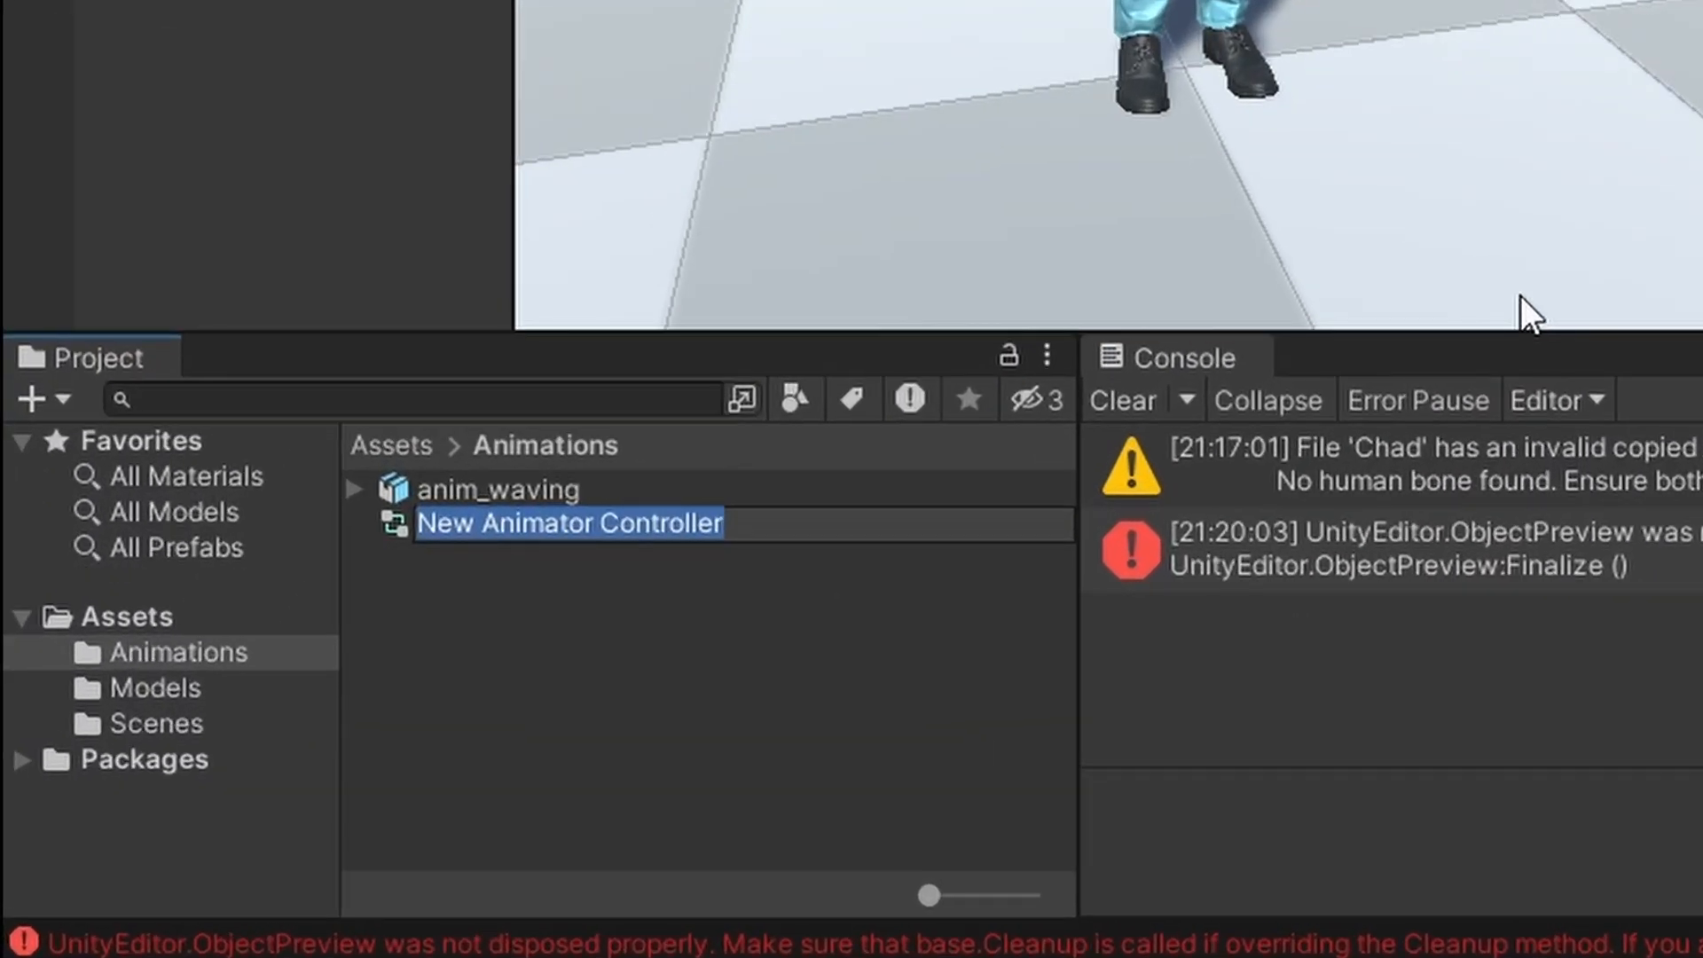
type("a")
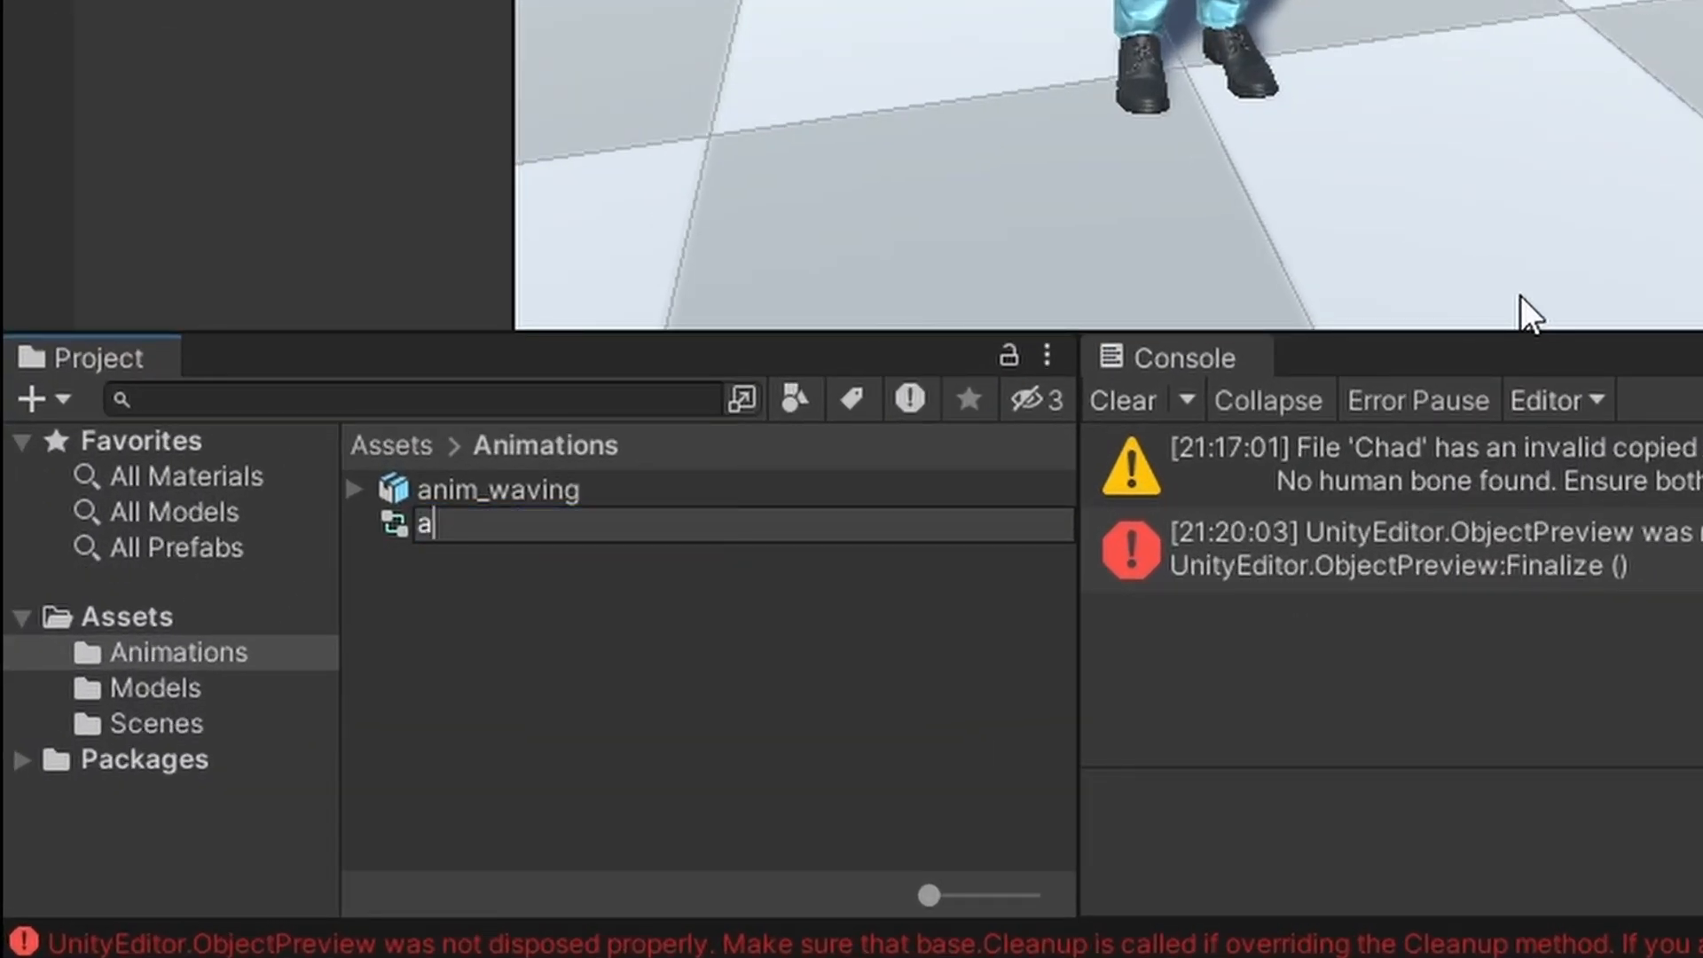
type("nimCont_Chad")
key("Return")
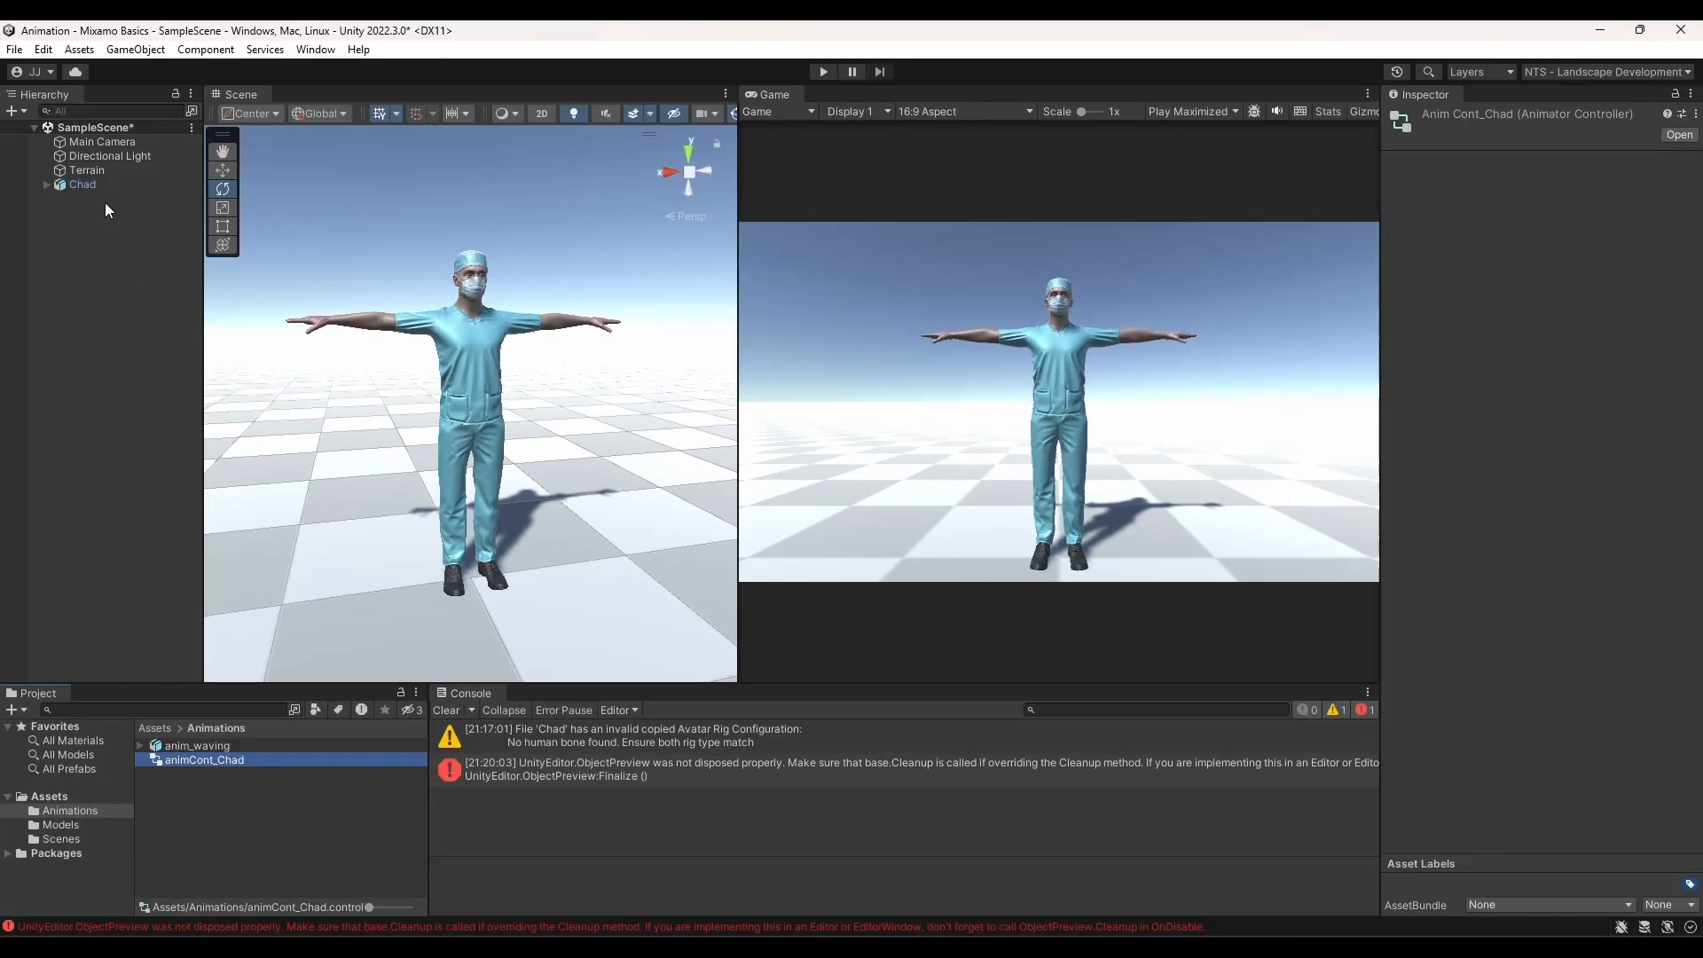
Assign animCont_Chad as the Controller of Chad's Animator component
left_click(89, 183)
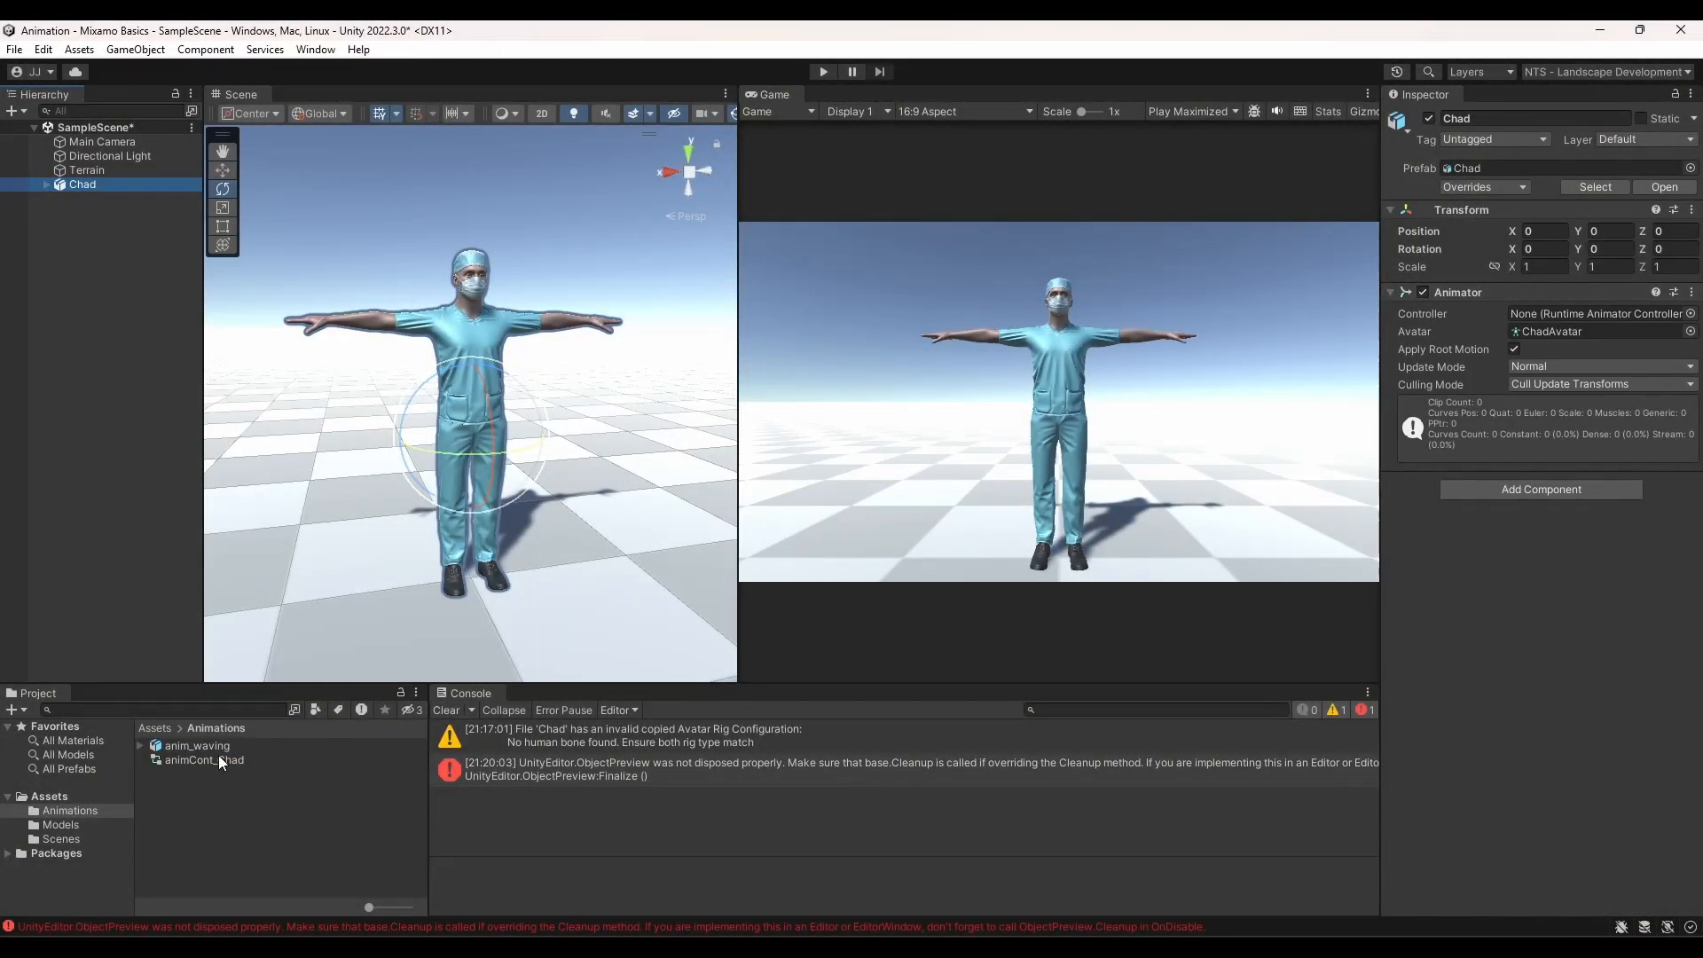
left_click_drag(218, 761, 766, 645)
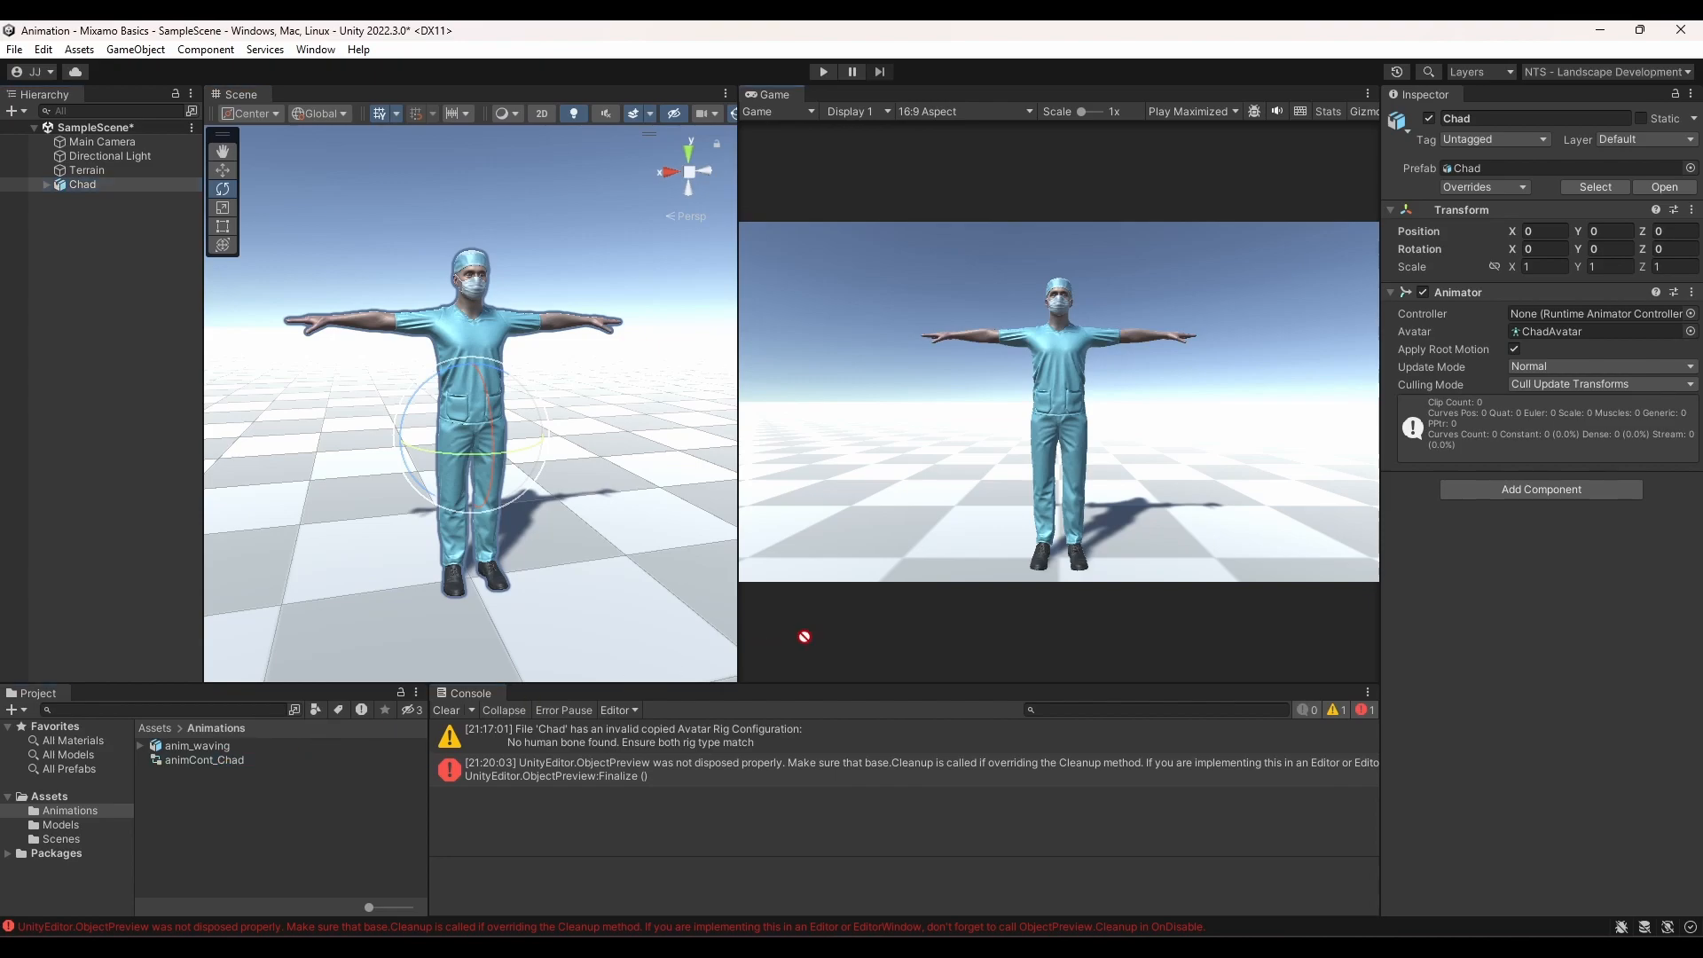
left_click_drag(1668, 266, 1629, 306)
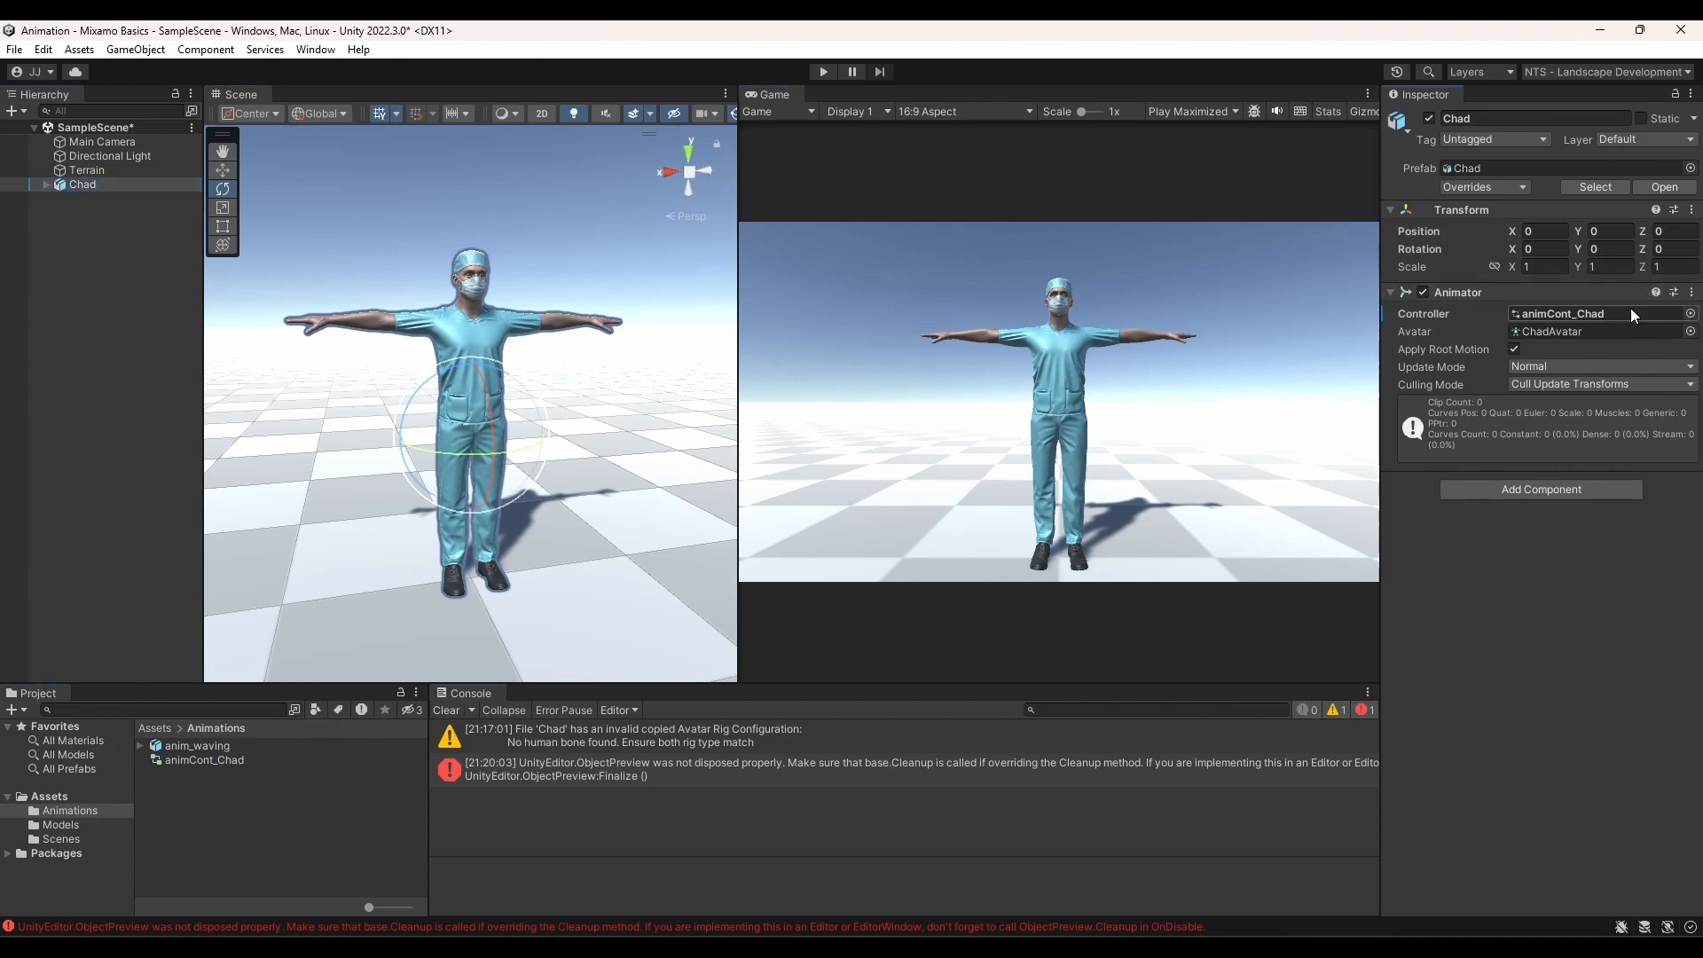
left_click(1690, 313)
left_click(1265, 369)
left_click(1264, 369)
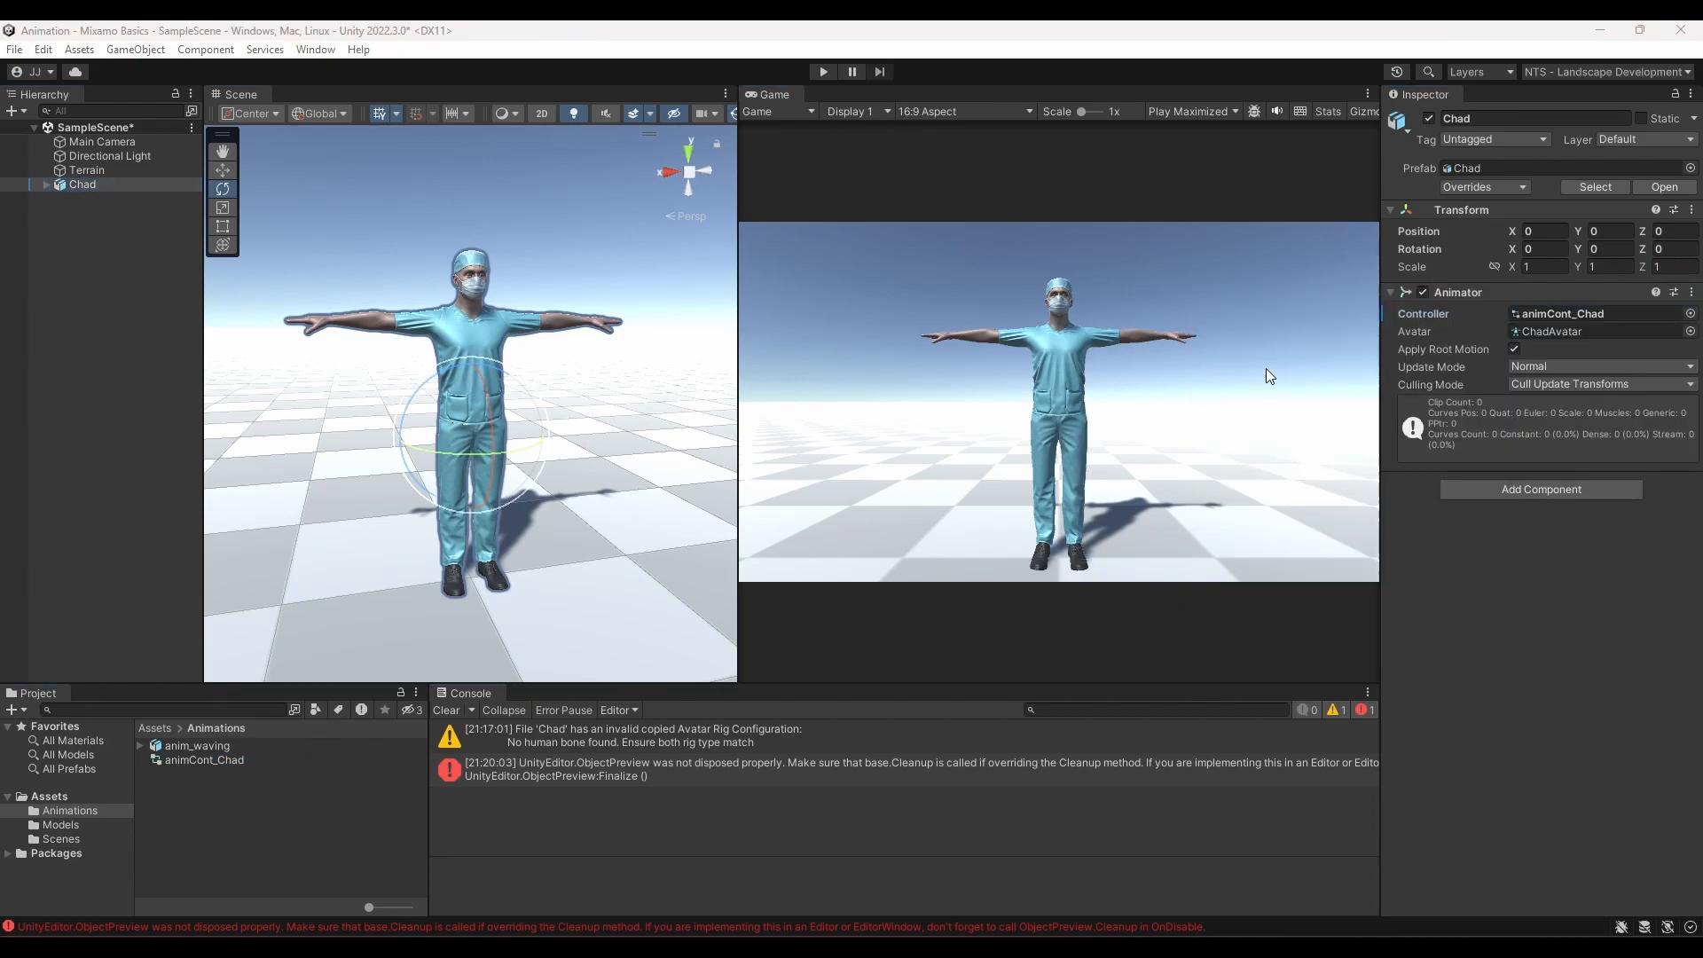
Add the anim_waving clip to animCont_Chad's graph as the default Waving state
double_click(204, 760)
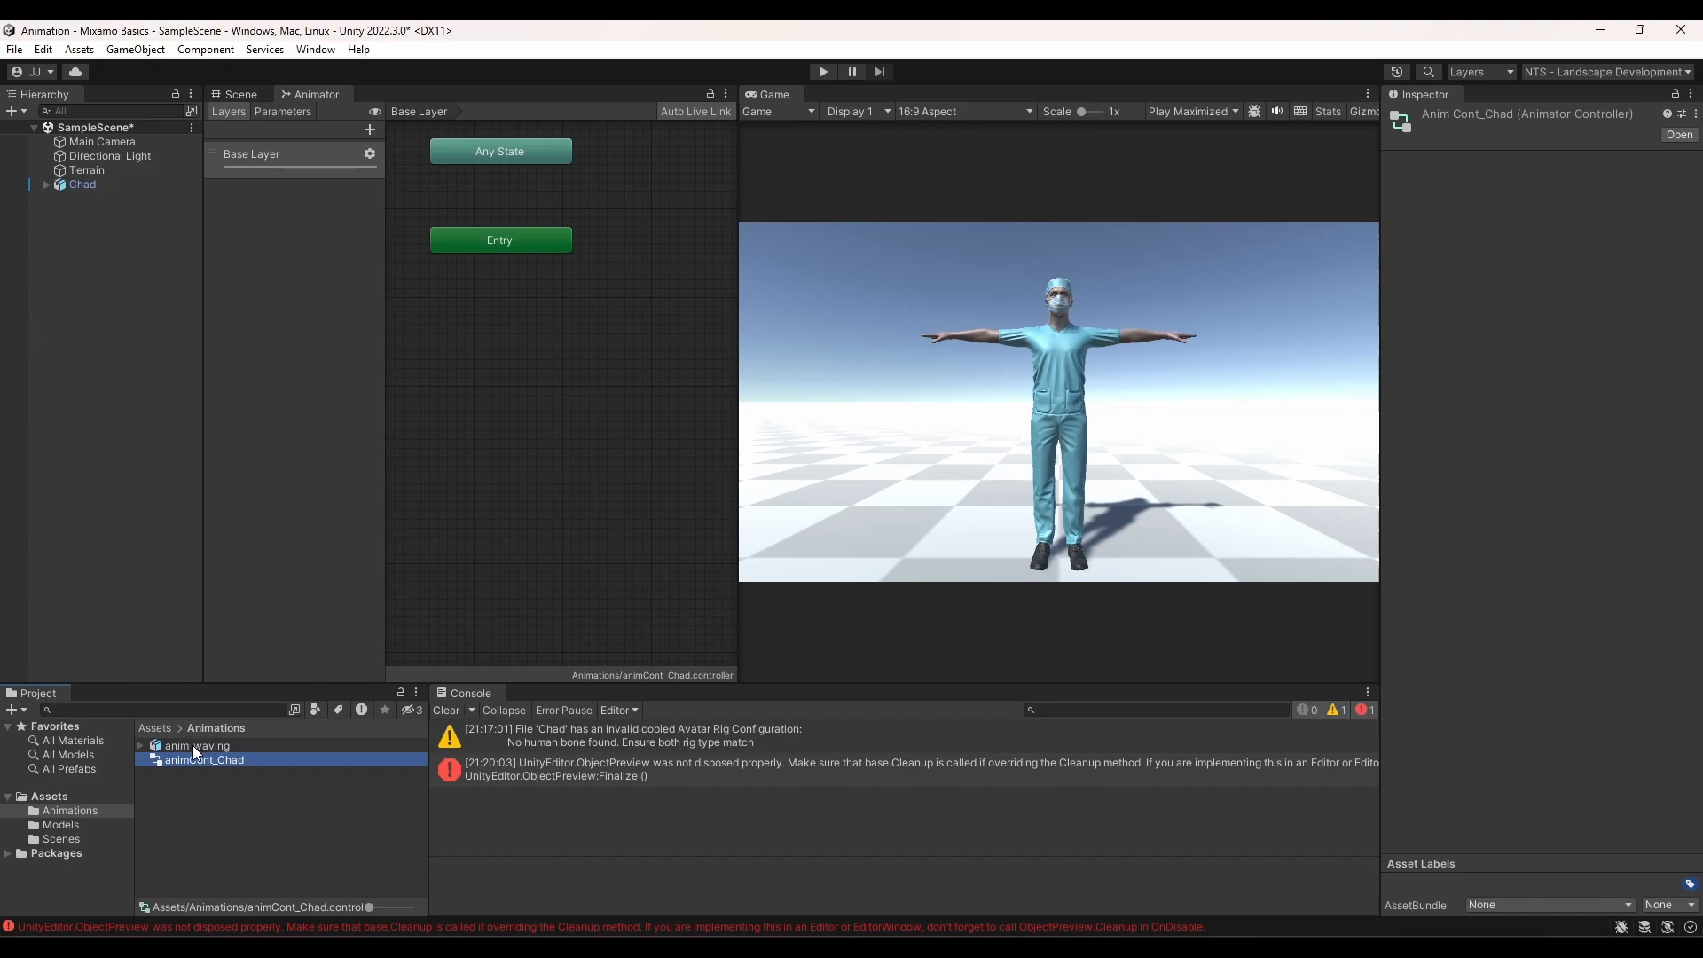
left_click_drag(194, 746, 445, 548)
left_click_drag(516, 346, 497, 321)
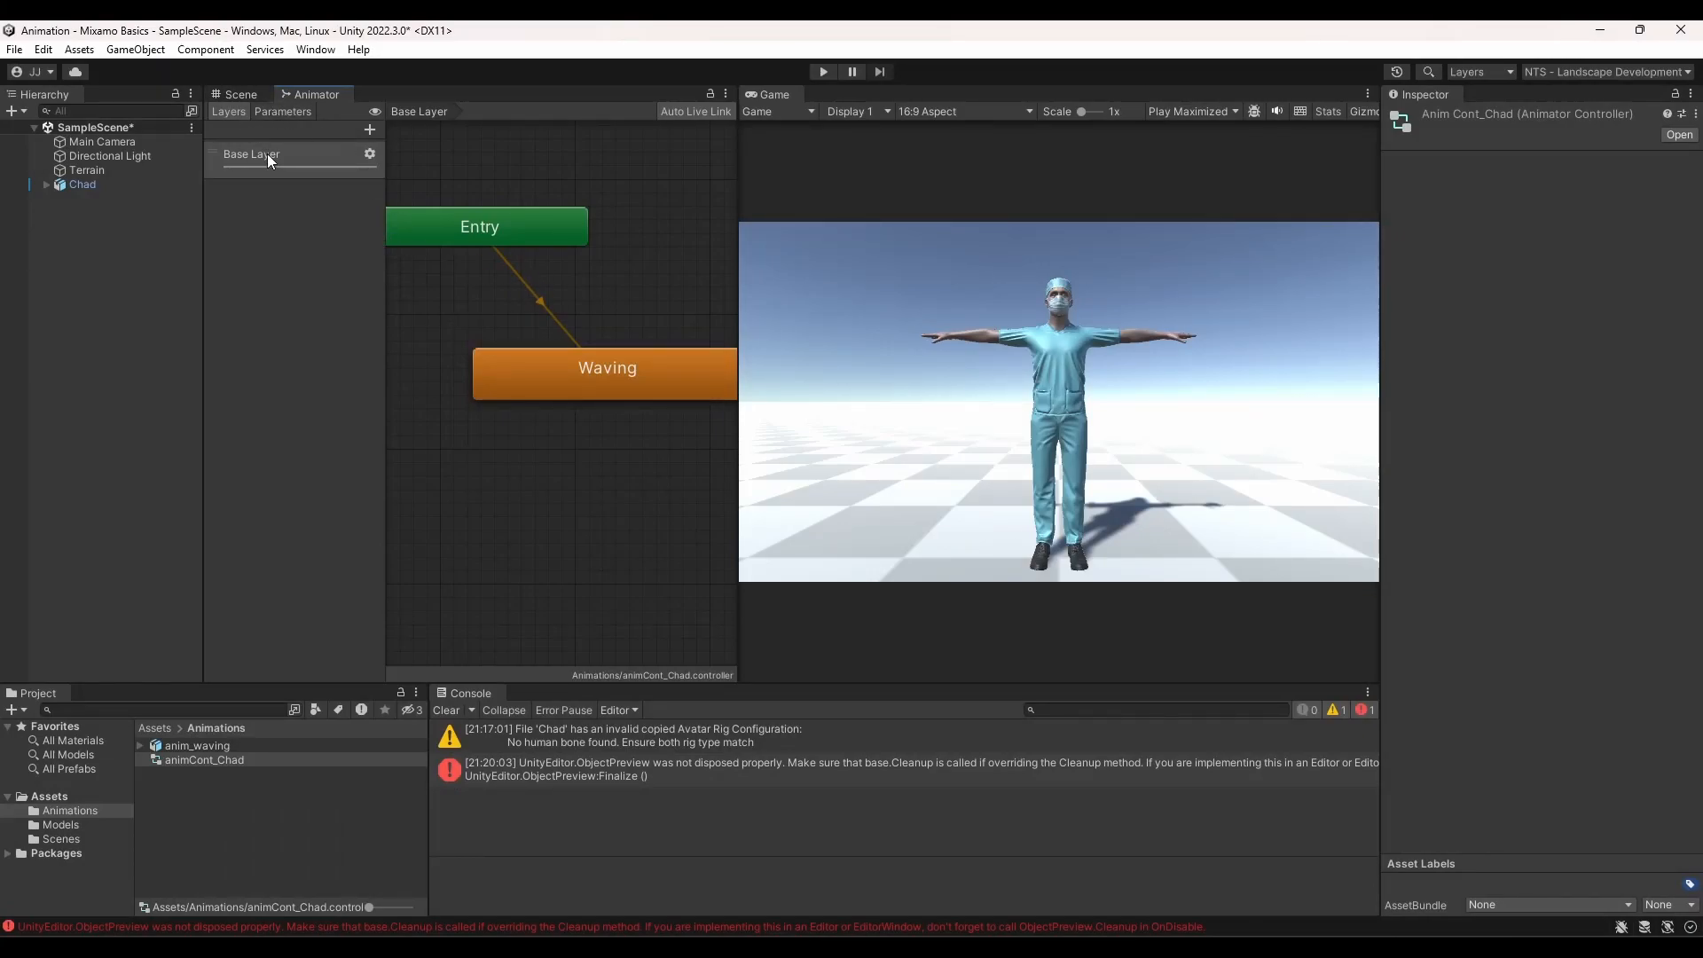
Enter Play mode to watch Chad play the waving animation
left_click(818, 69)
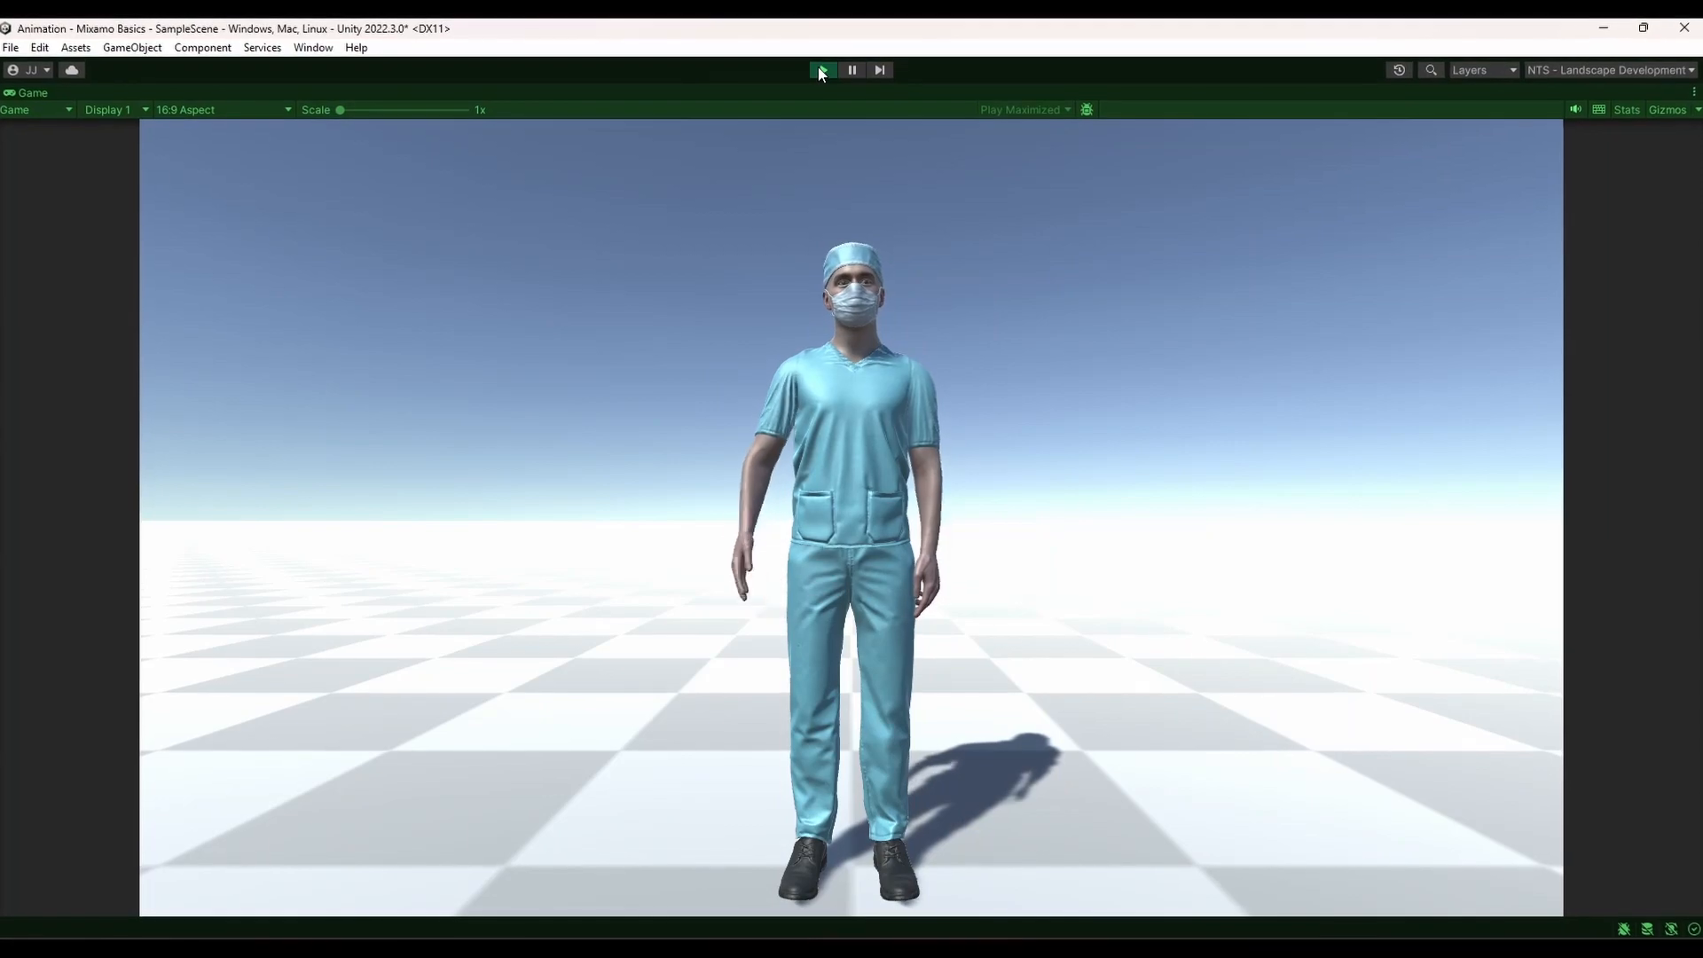